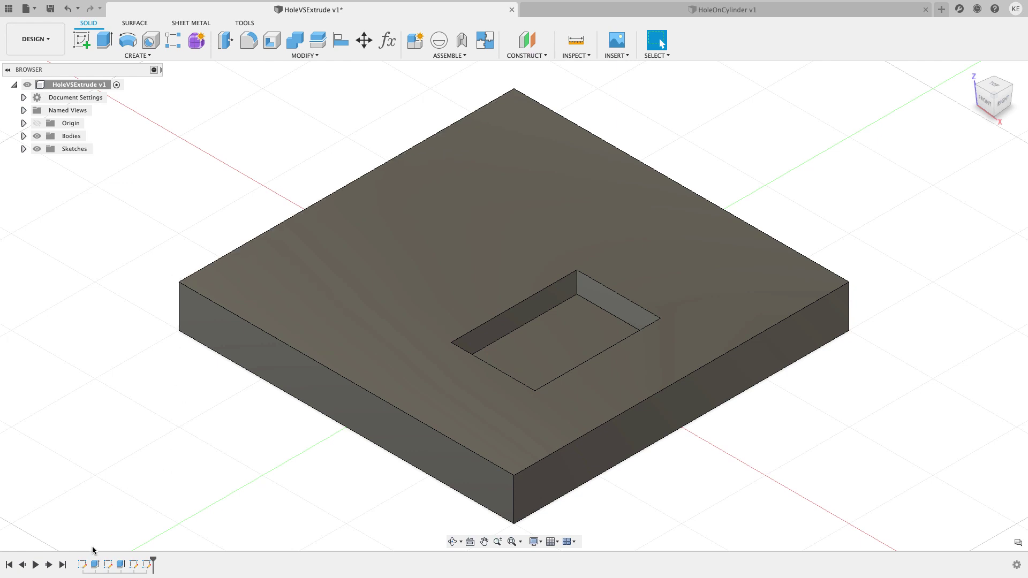
Review the timeline features that build the plate: the base extrusion, the pocket sketch and the pocket cut
click(96, 564)
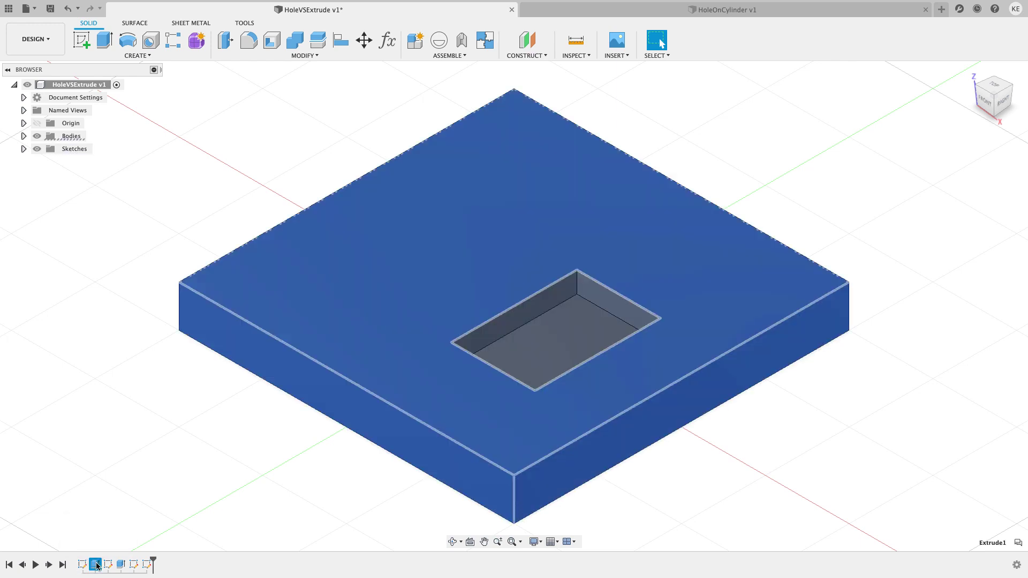
click(108, 565)
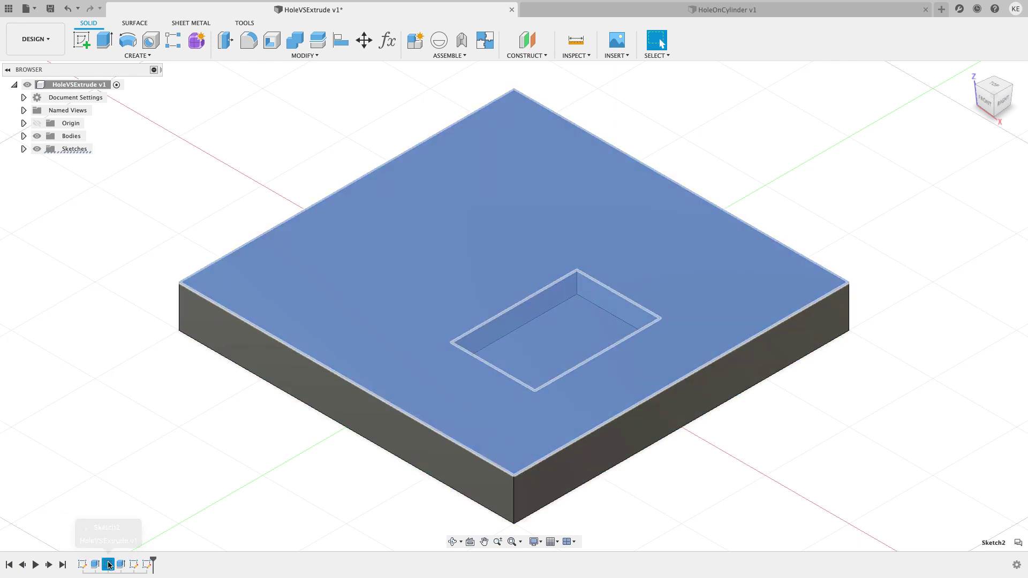
click(121, 564)
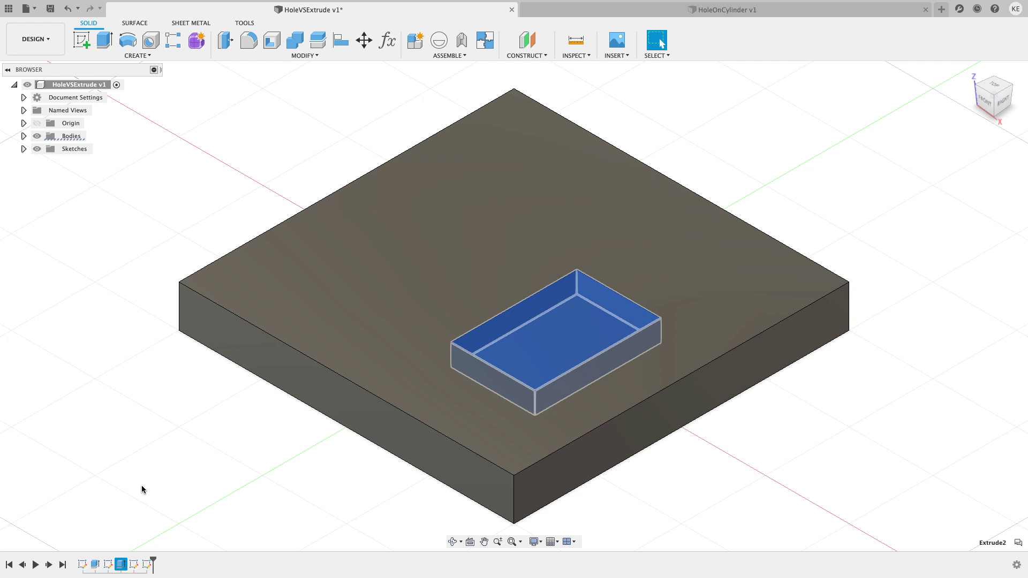
click(108, 513)
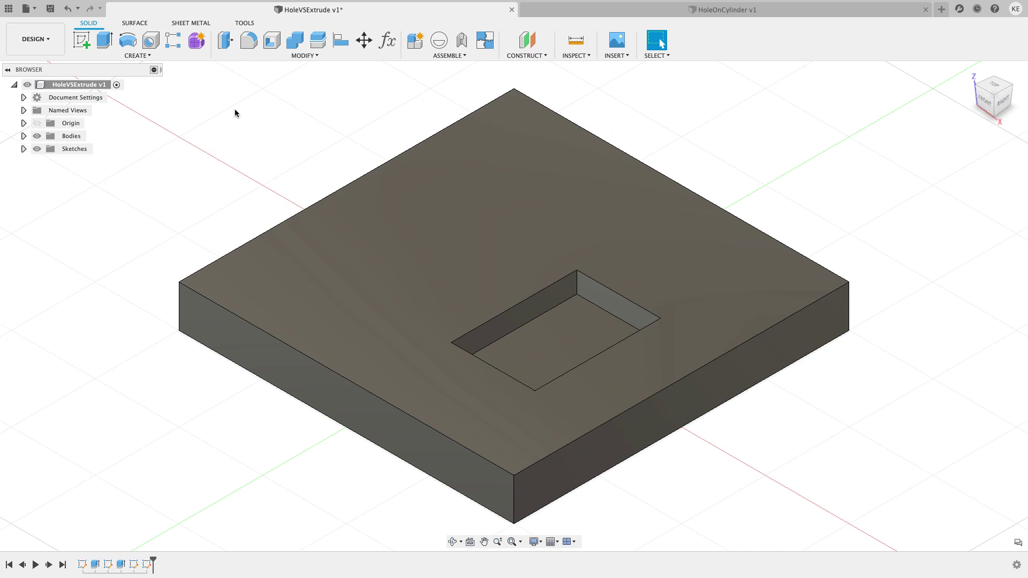
Fillet the four vertical corner edges of the rectangular pocket with a 0.25 in constant radius
click(248, 40)
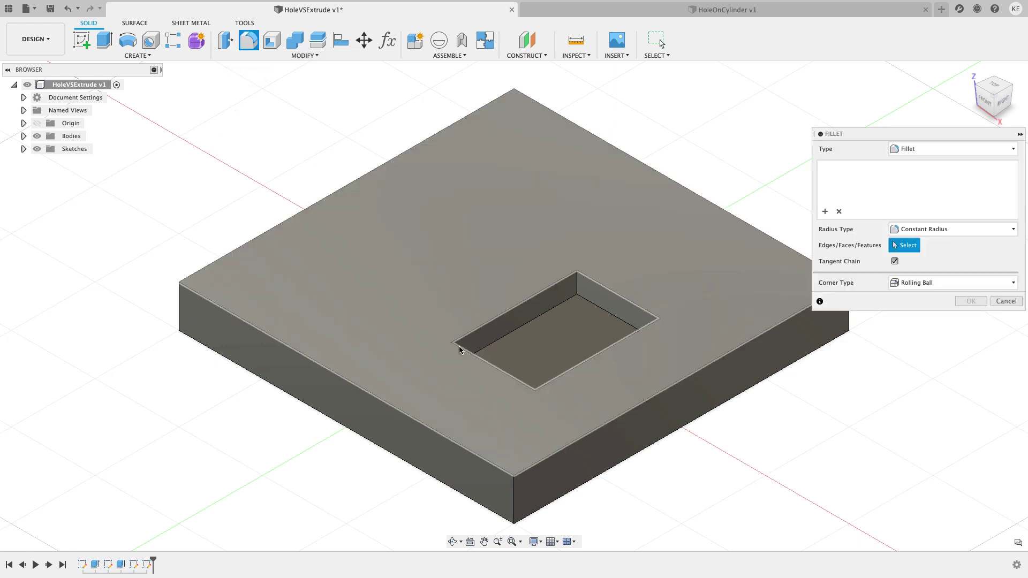
click(453, 349)
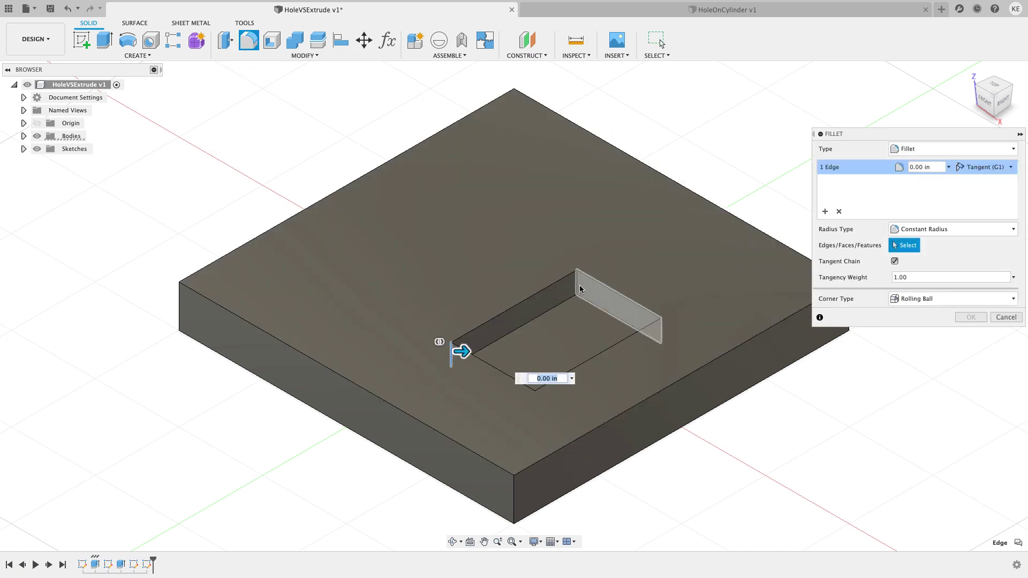
click(615, 292)
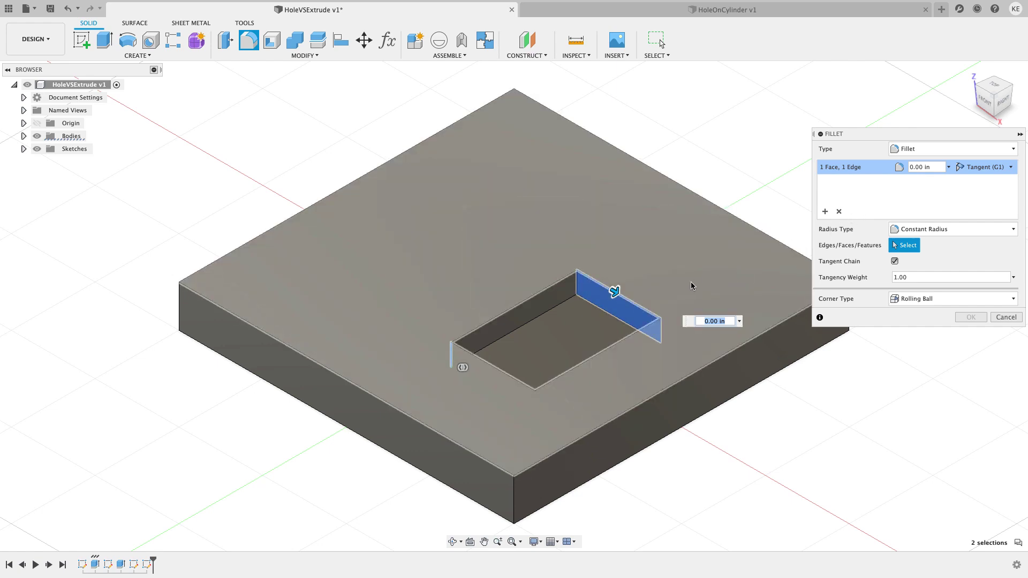
click(619, 303)
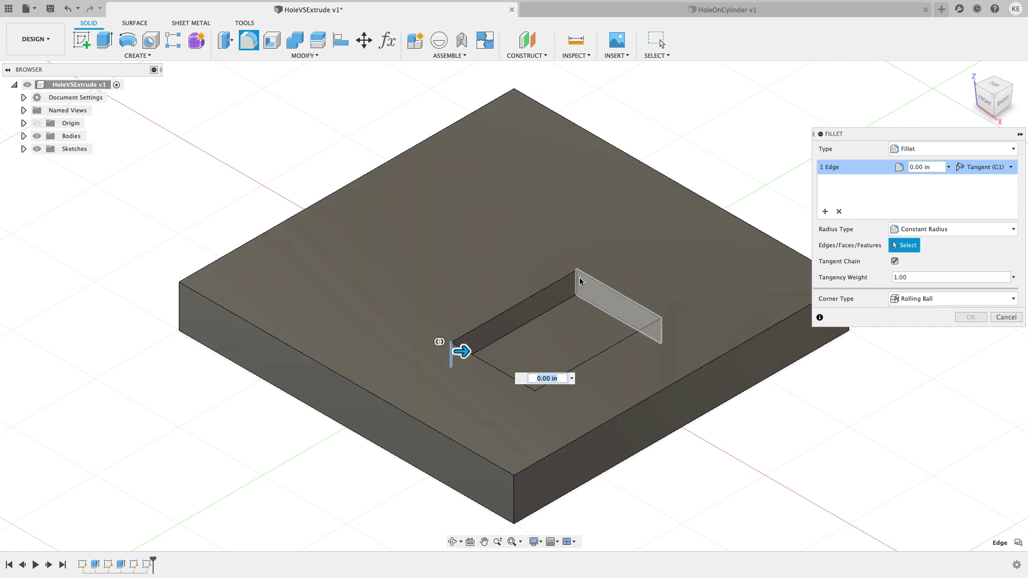
click(577, 281)
click(661, 333)
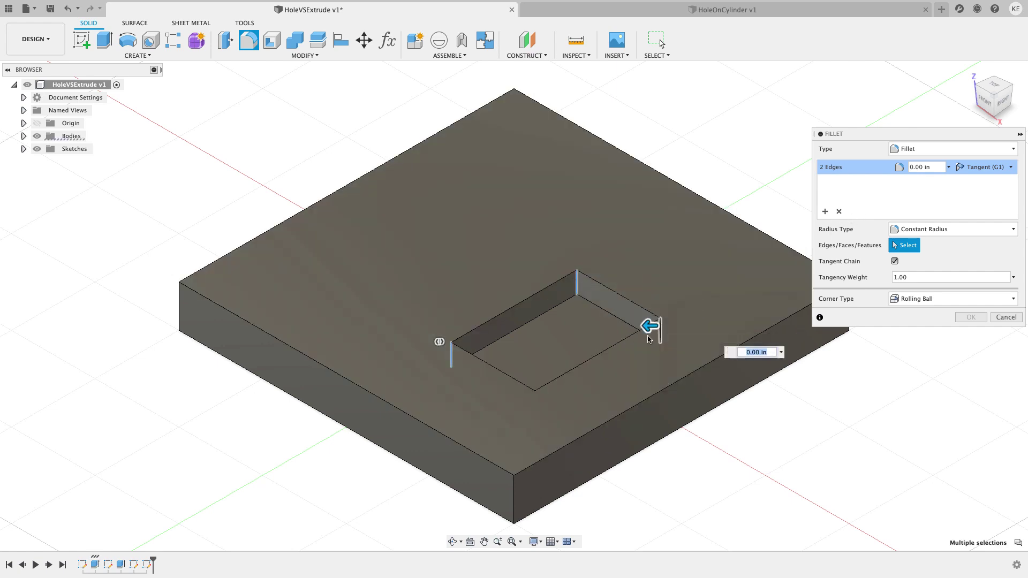
click(535, 399)
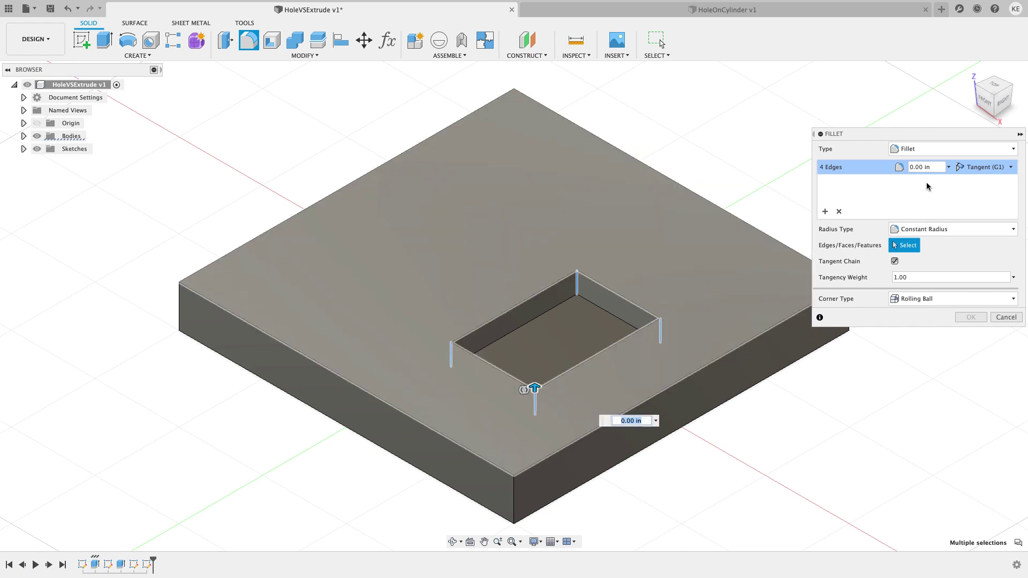
text(.5)
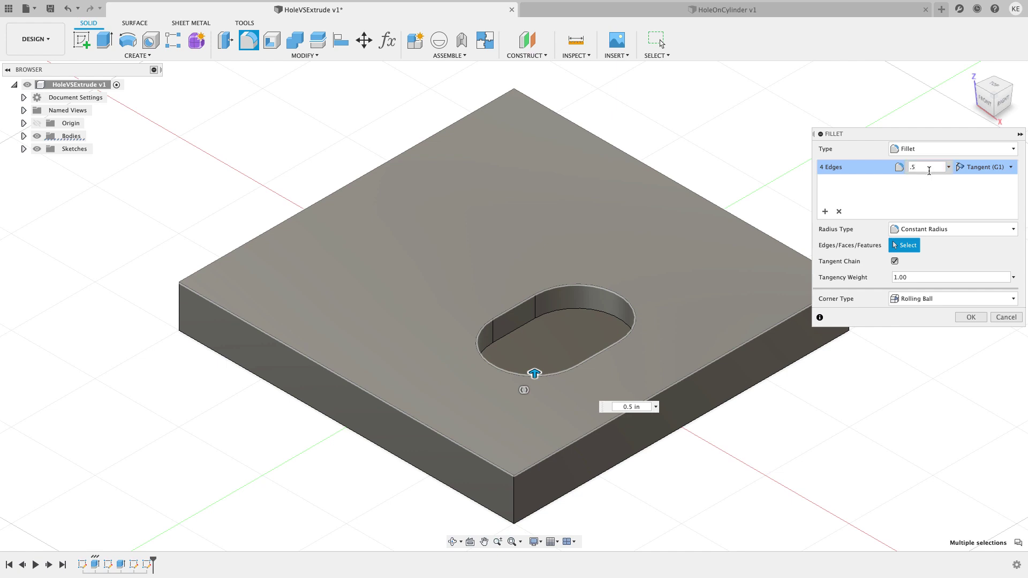
key(BackSpace)
text(2)
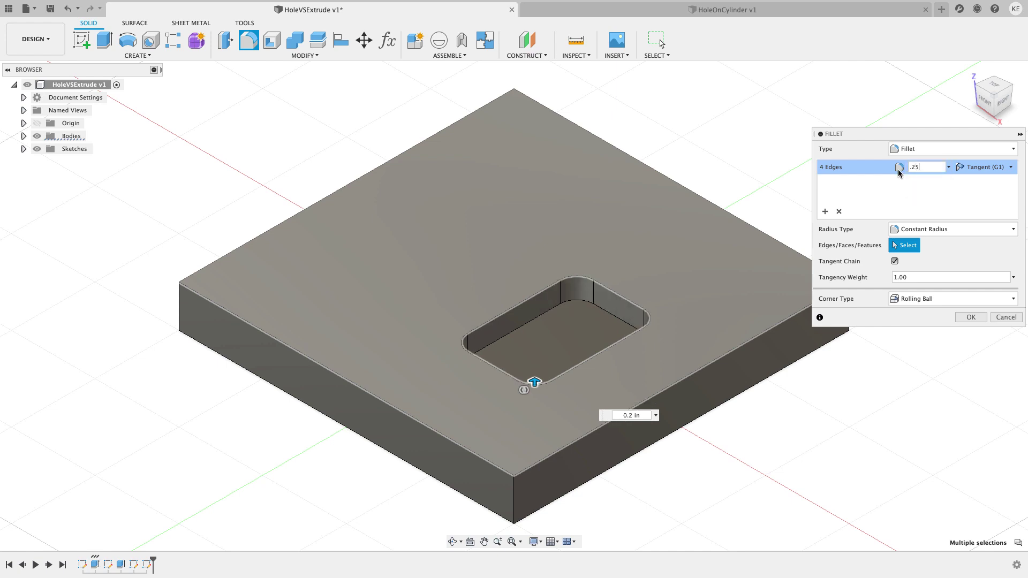
text(5)
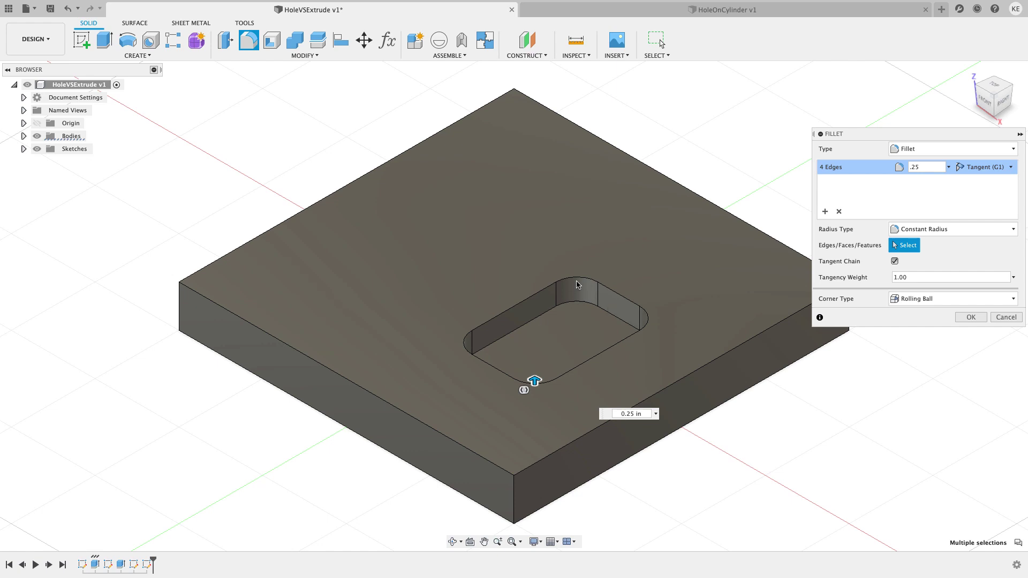
click(971, 317)
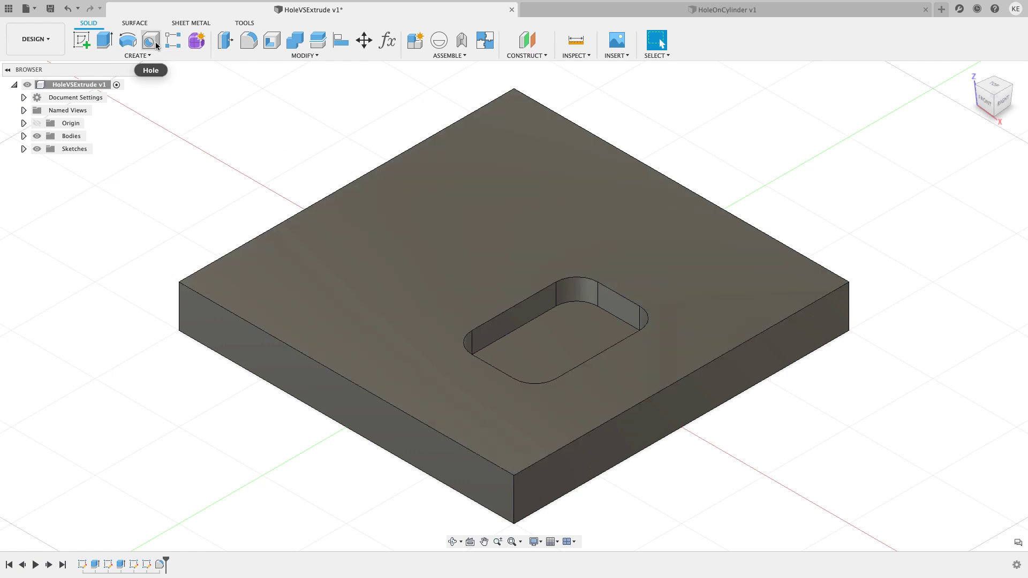
Start a Hole on the plate's top face, positioned 1 in from the left edge and 0.5 in from the back edge
key(h)
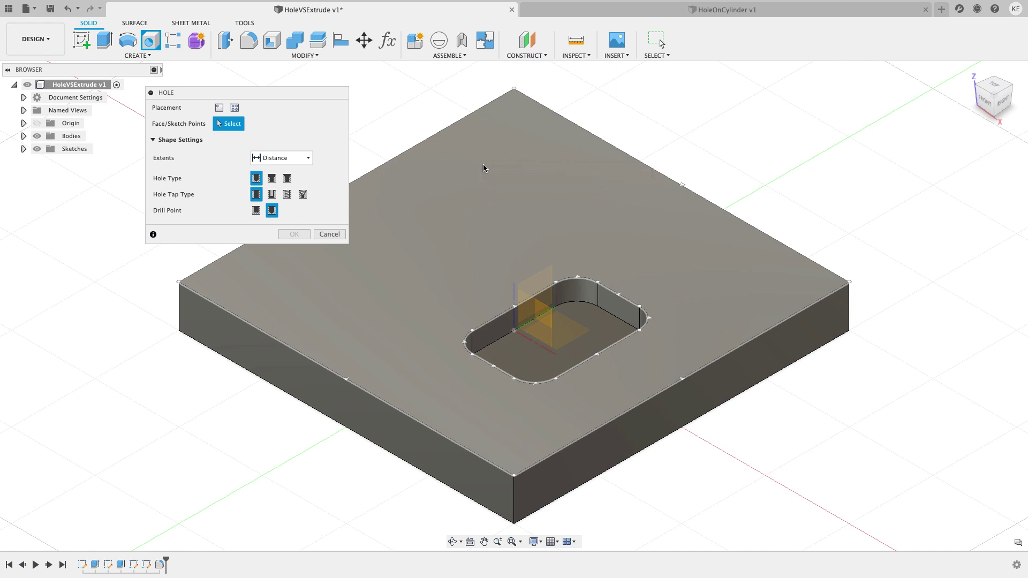
click(486, 170)
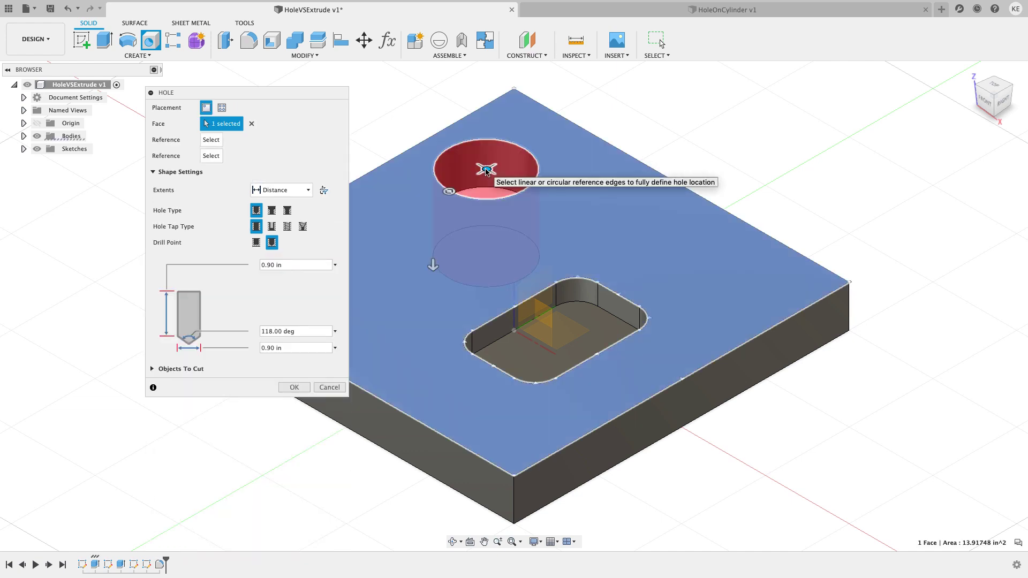
drag(486, 170, 507, 187)
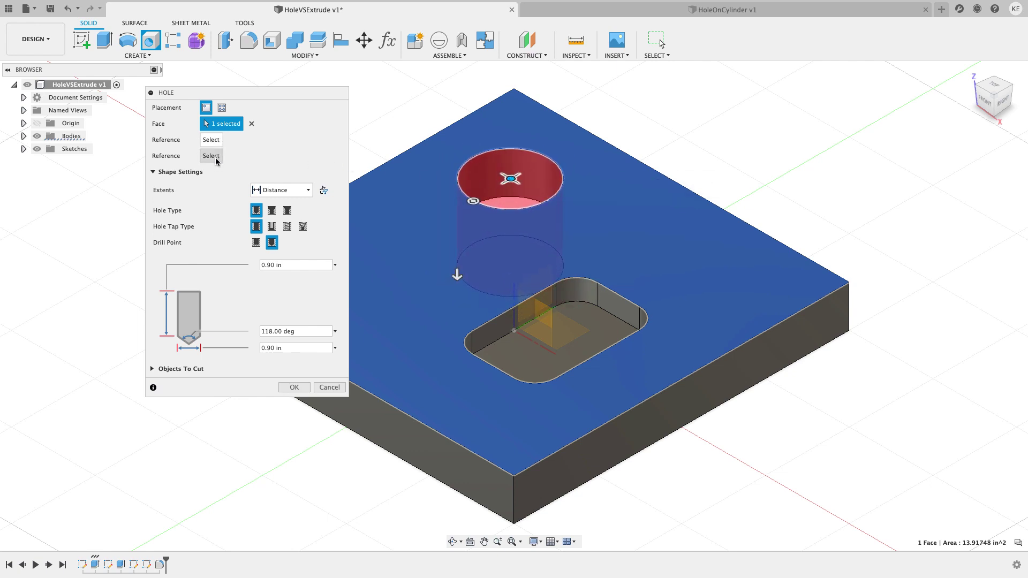
click(440, 134)
text(1)
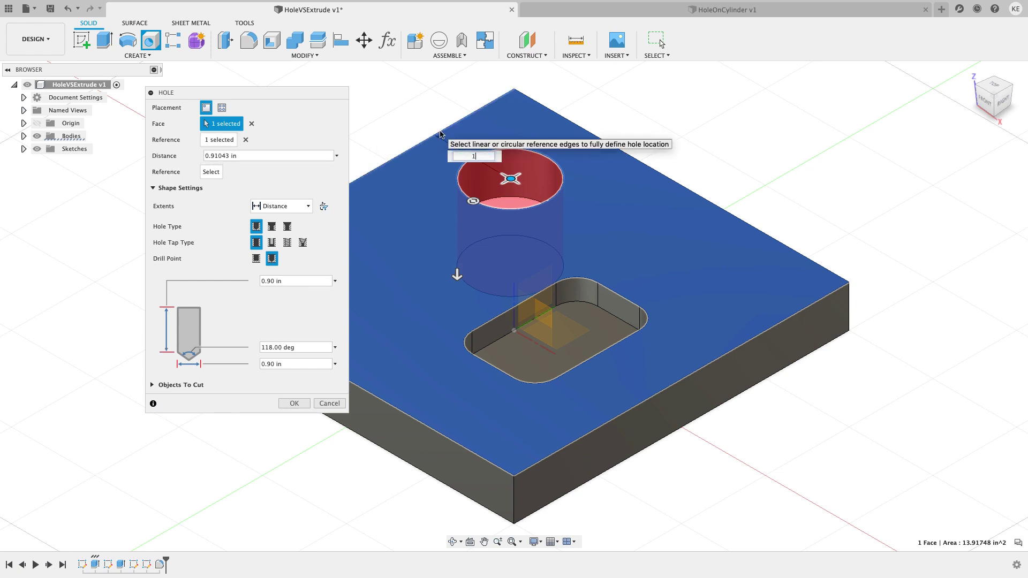
click(557, 116)
click(228, 187)
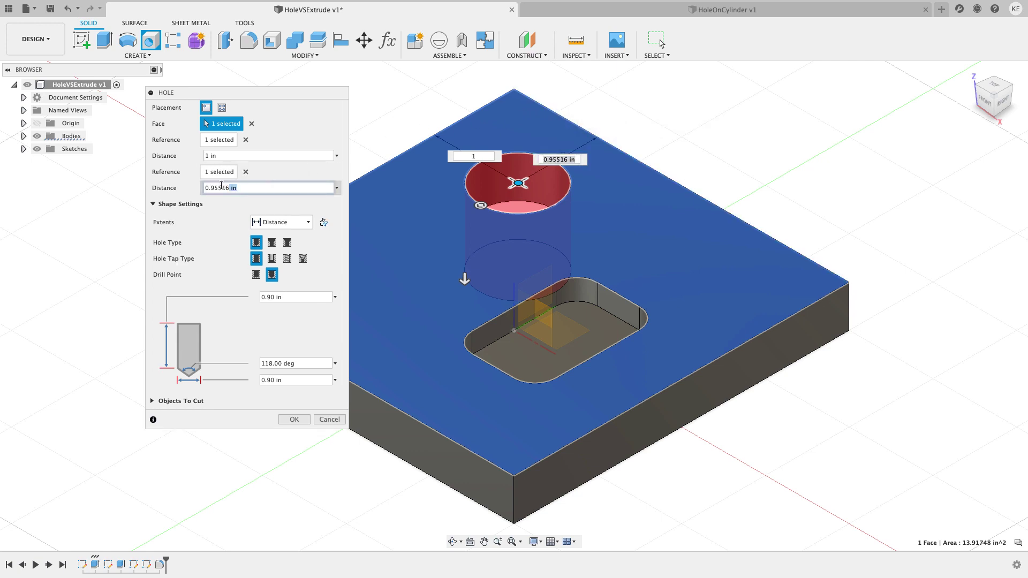
text(.5)
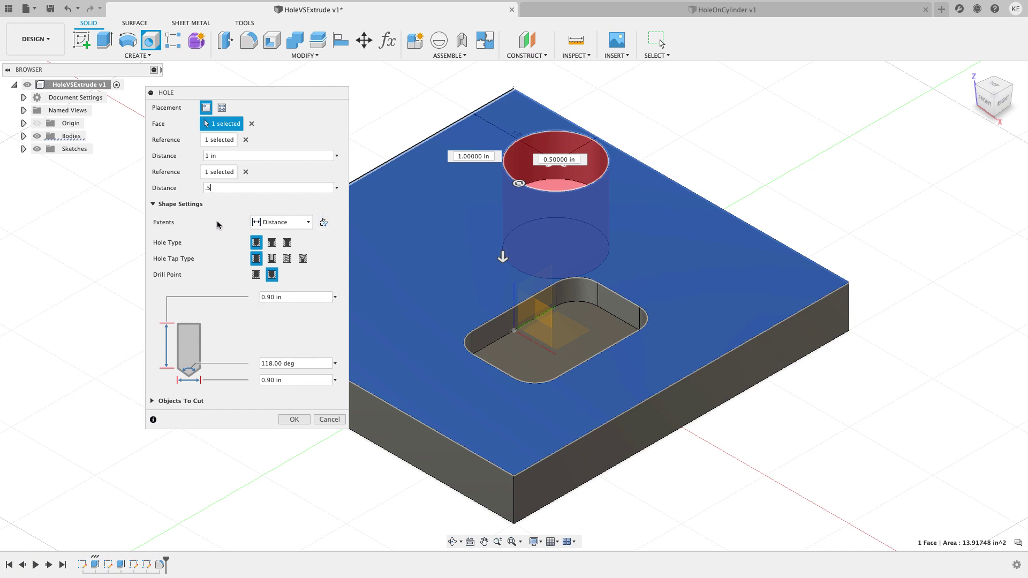
Keep the hole's extent as Distance and make it a counterbore hole with the clearance tap type
click(261, 222)
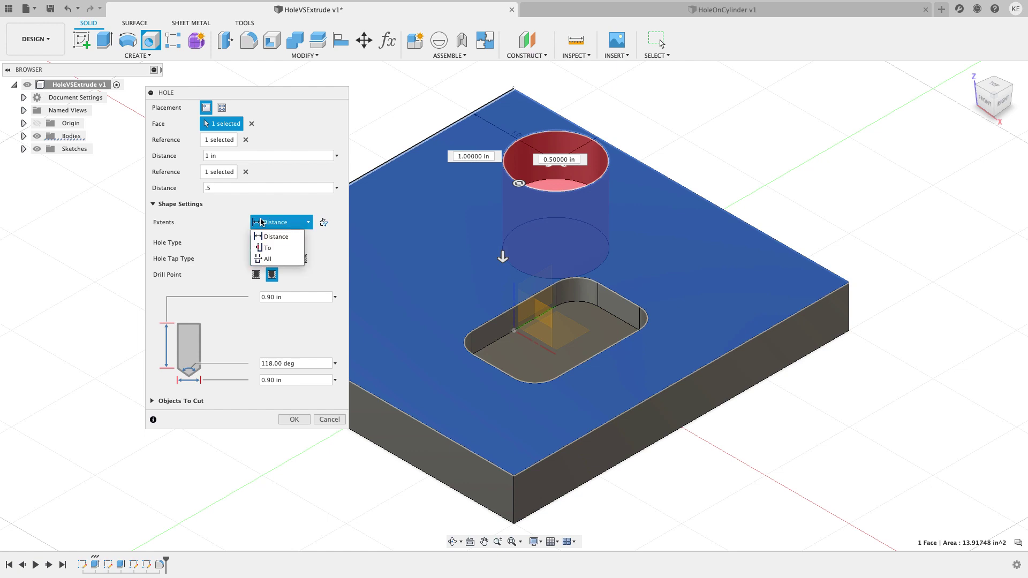
click(260, 222)
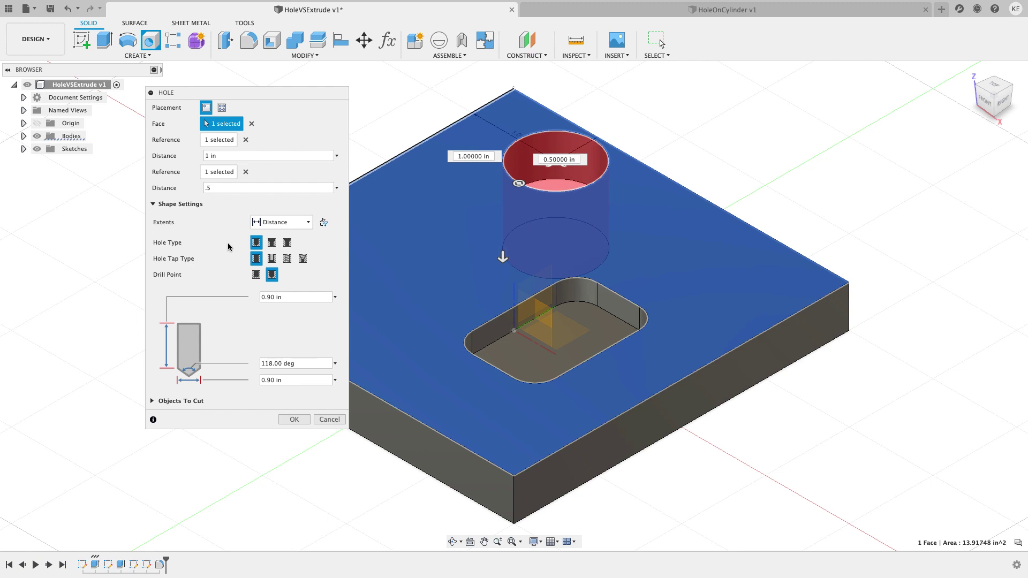
click(273, 244)
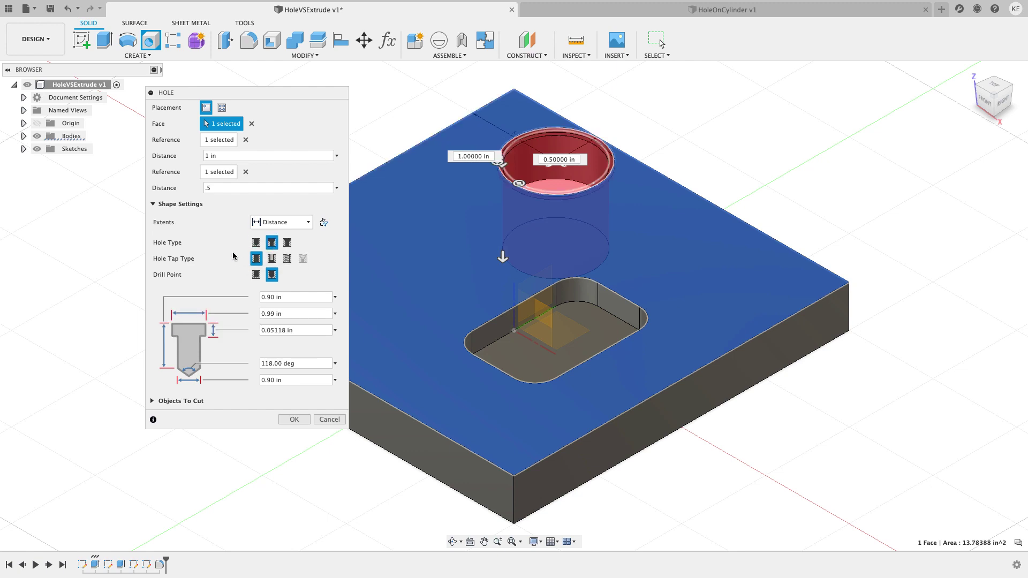
click(271, 259)
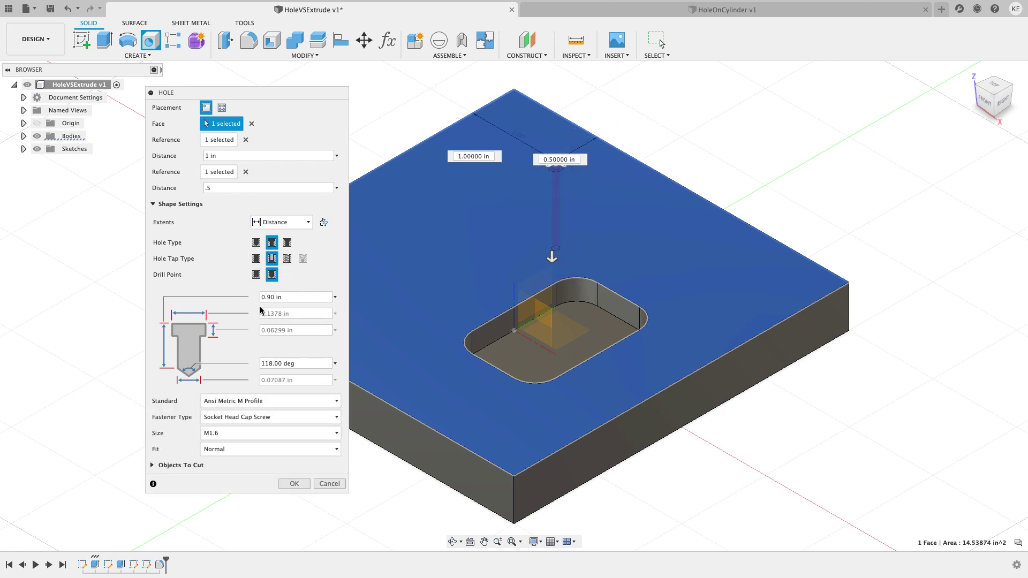
Size the hole to Ansi Unified Screw Threads for a 1/2 Socket Head Cap Screw with Normal fit, and create it
click(268, 402)
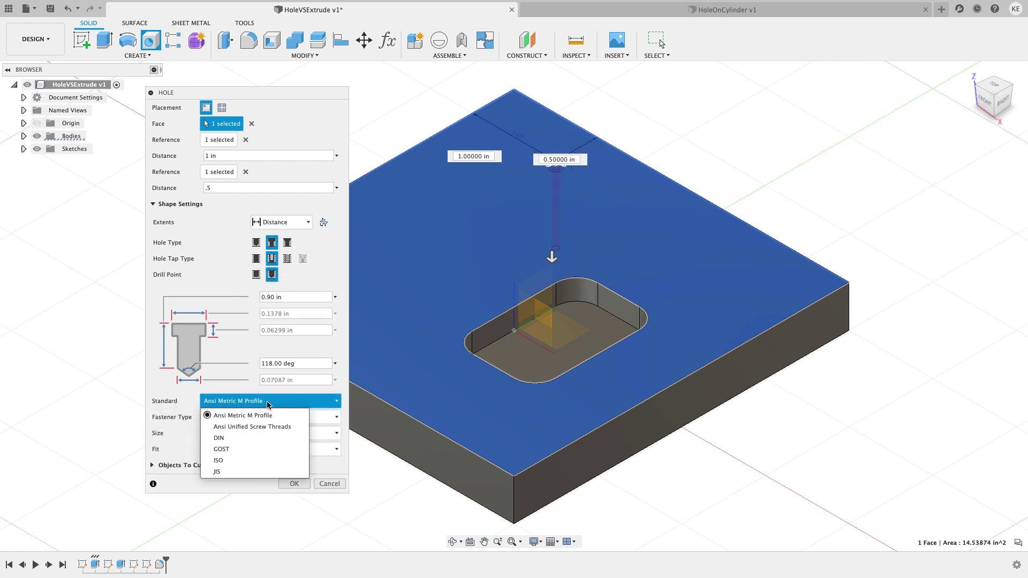
click(268, 427)
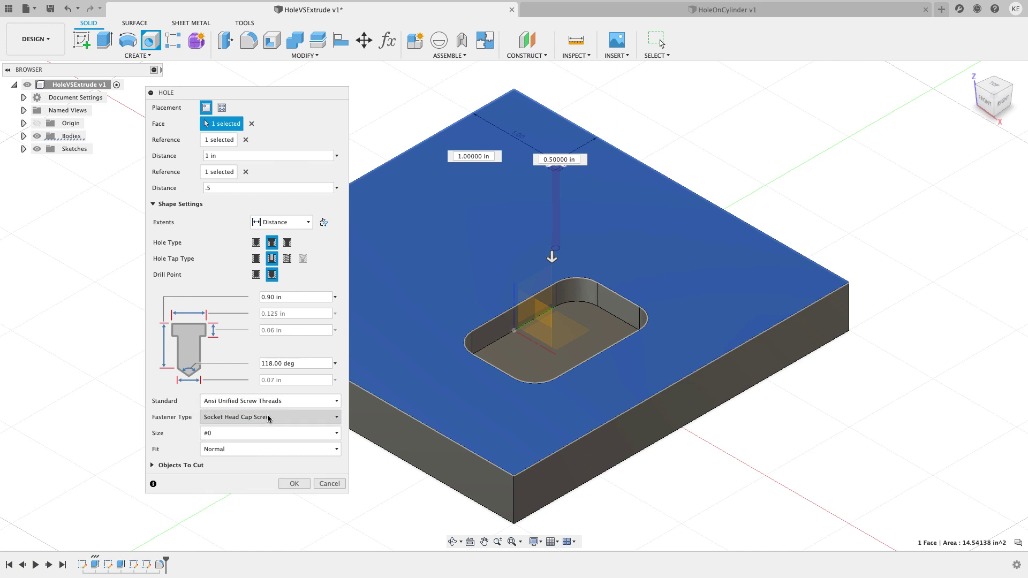
click(266, 419)
click(267, 422)
click(268, 433)
scroll(250, 460, down, 3)
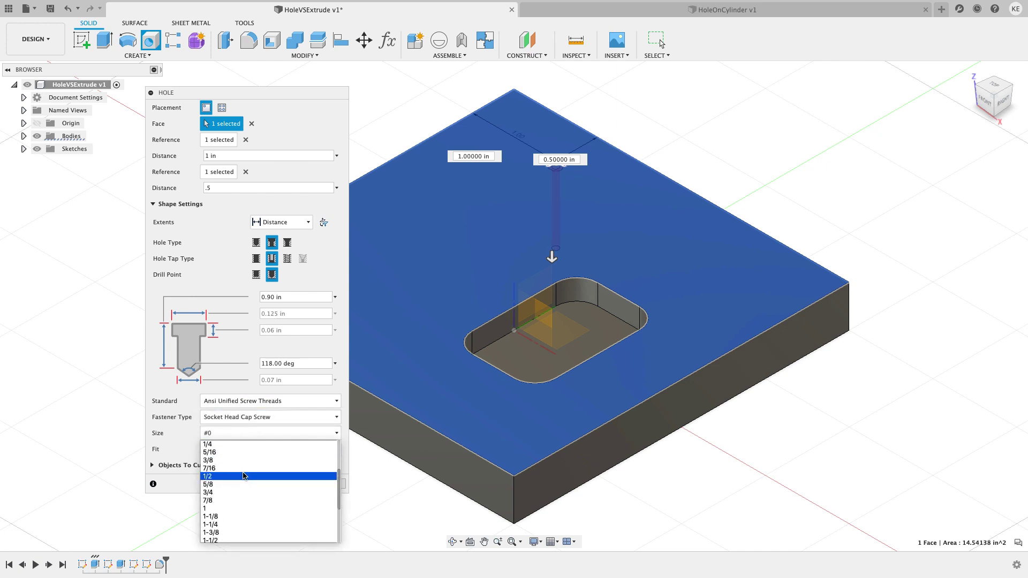
click(250, 477)
click(250, 450)
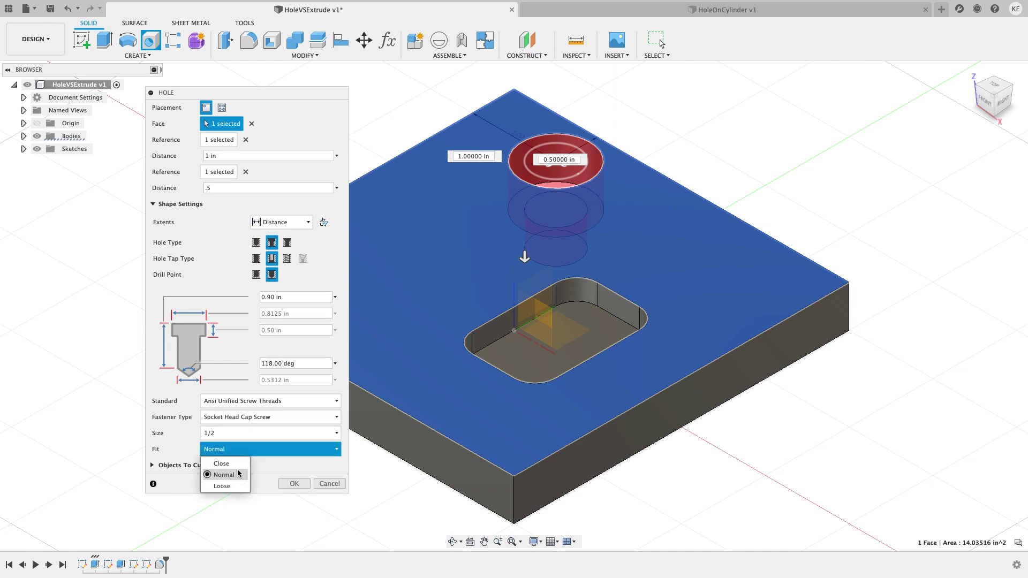
click(239, 451)
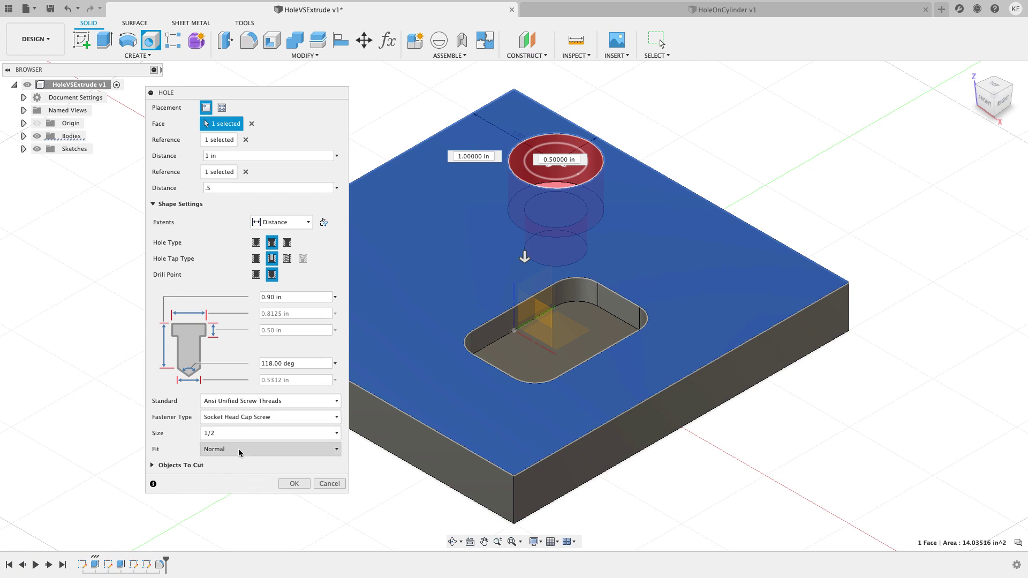
scroll(545, 173, up, 3)
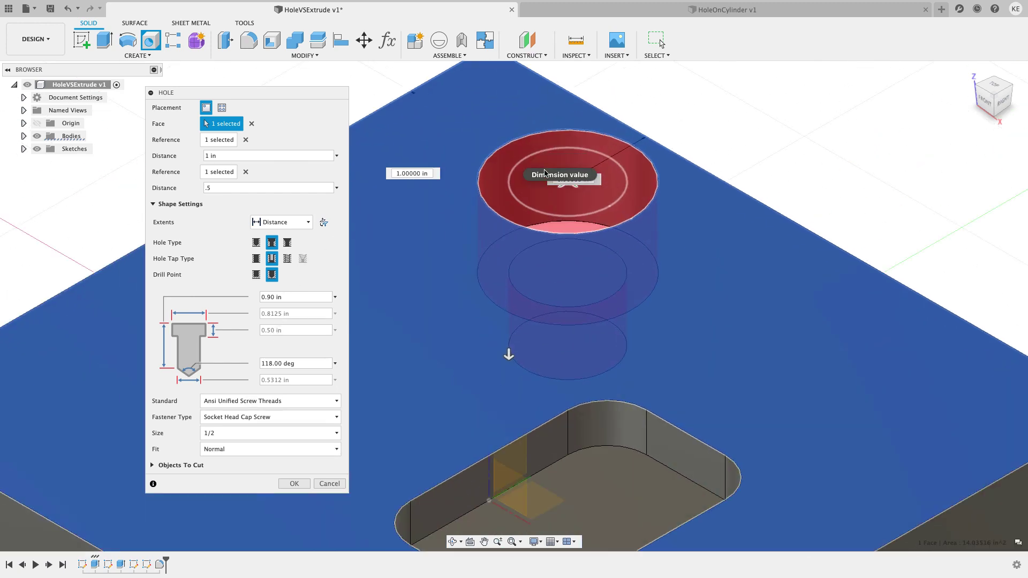
scroll(617, 144, down, 5)
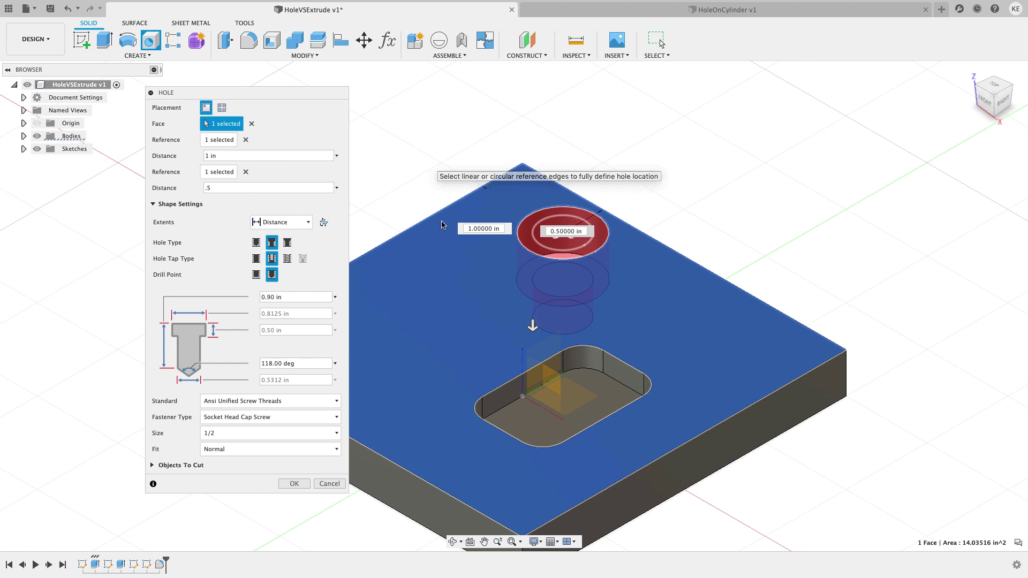
click(294, 484)
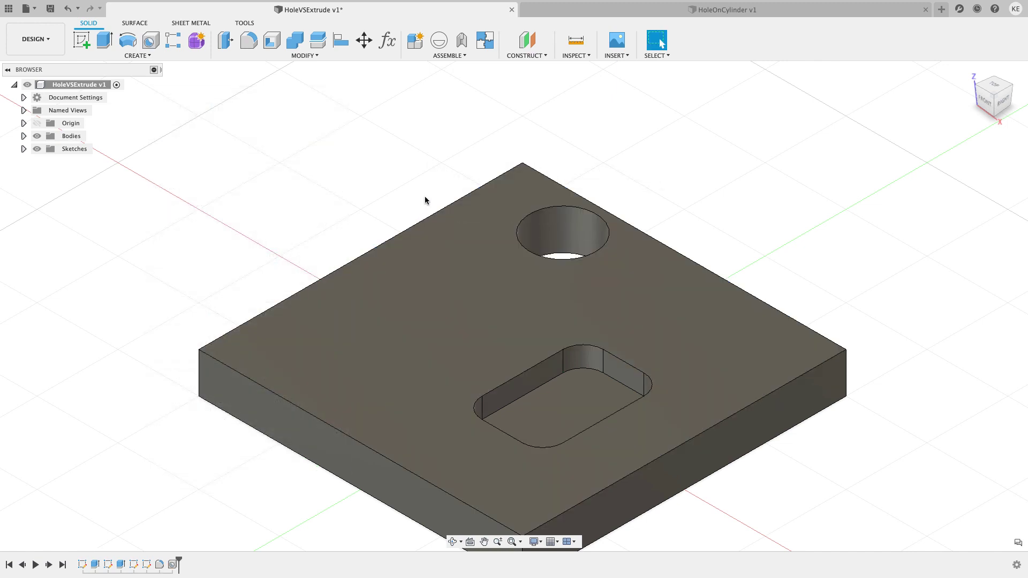
Edit the base extrusion feature and set its distance to 1.5 in
mouse_move(425, 204)
shift+middle_down()
mouse_move(403, 239)
mouse_move(393, 234)
mouse_move(424, 207)
mouse_move(424, 161)
mouse_move(418, 201)
shift+middle_up()
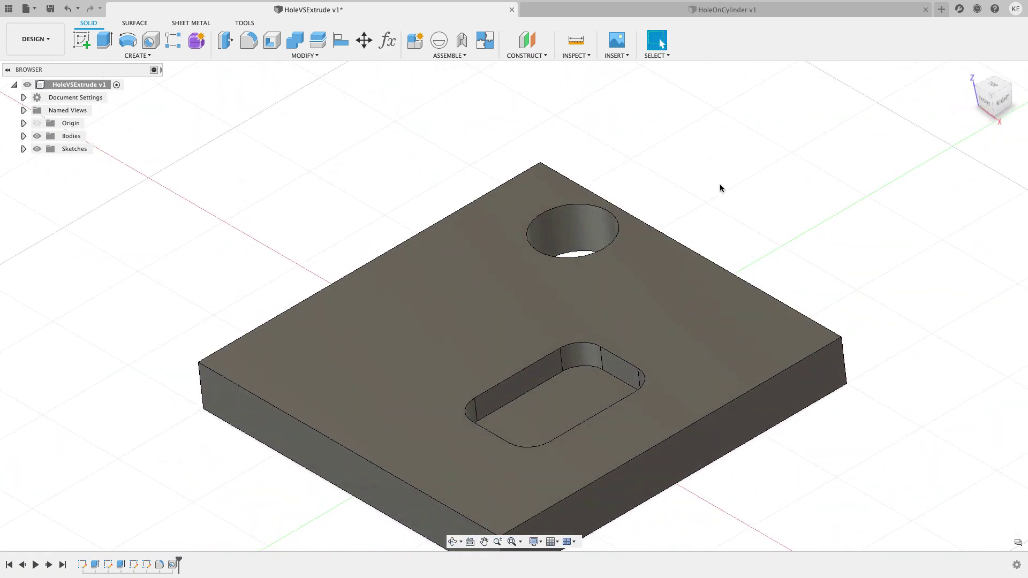
click(989, 107)
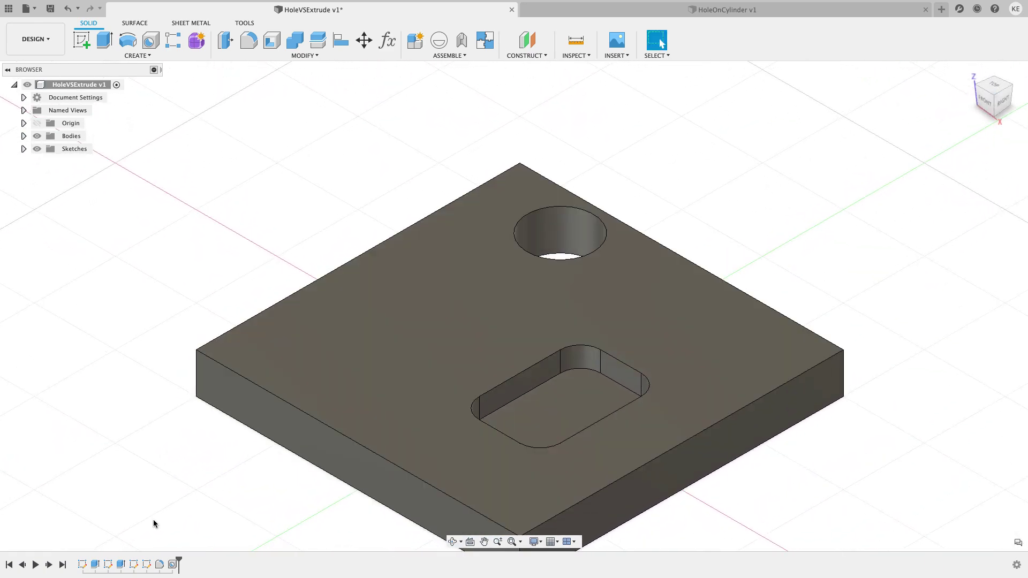
right_click(96, 566)
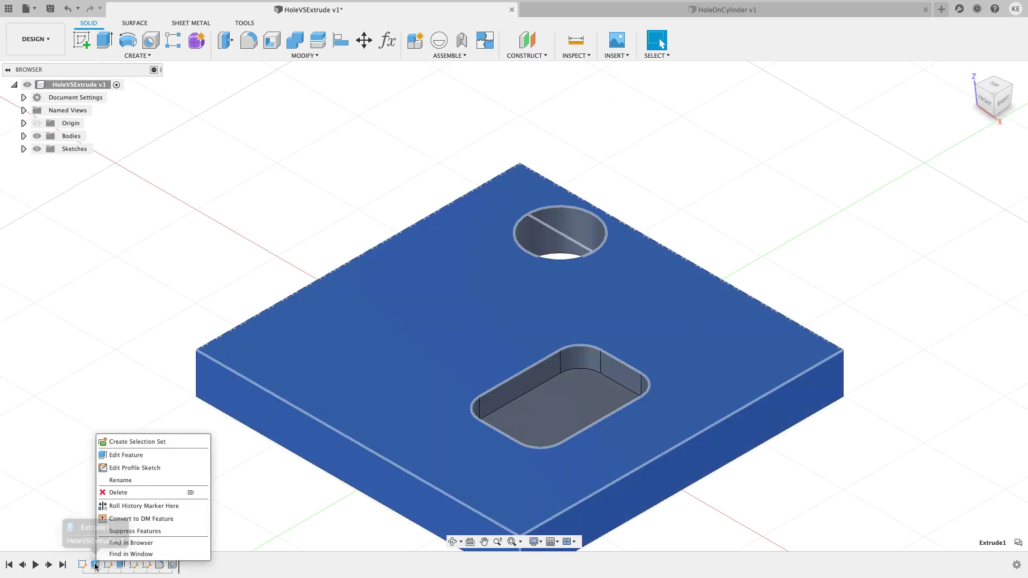
click(135, 456)
click(945, 216)
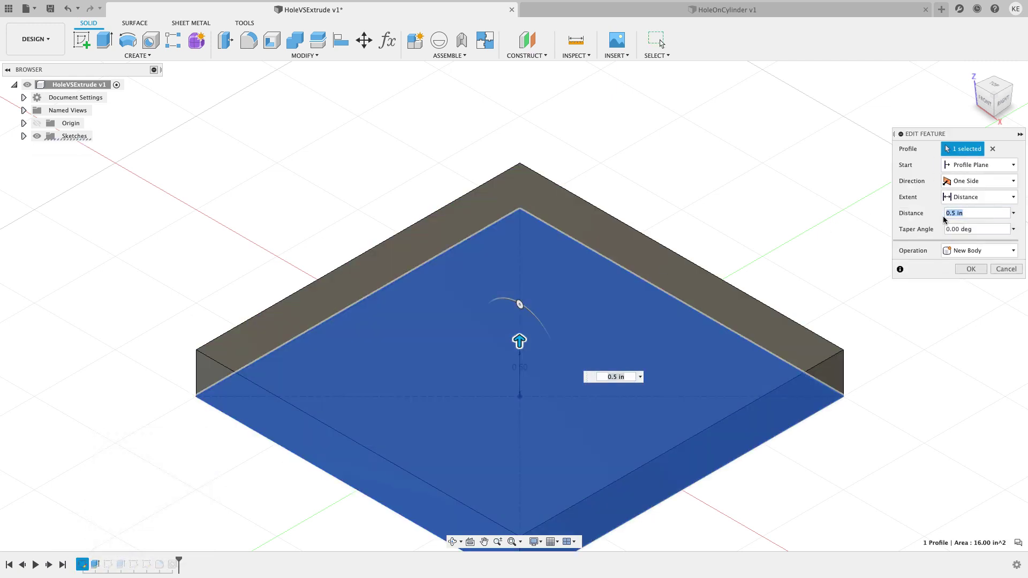
text(1.5)
key(Return)
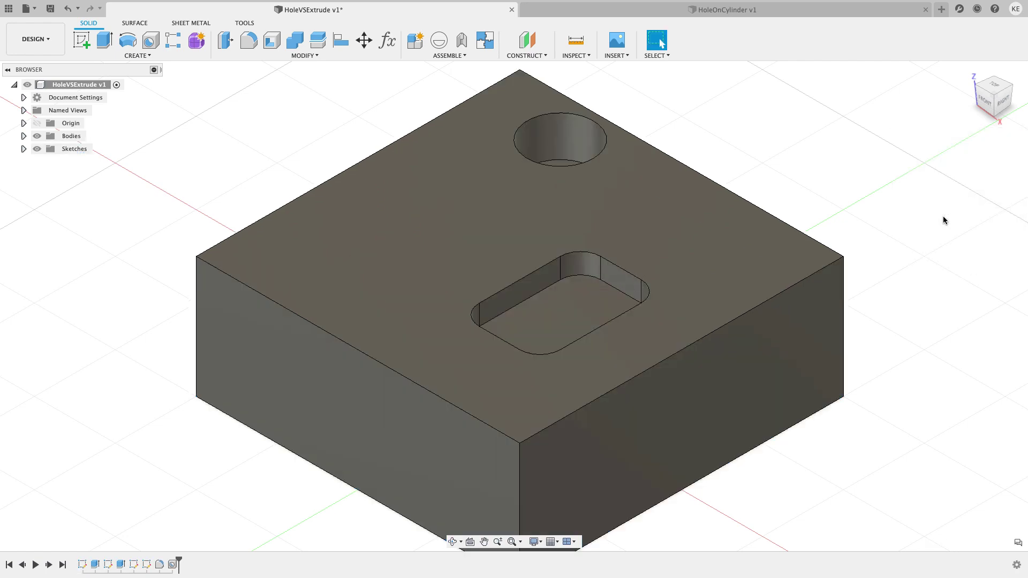
mouse_move(797, 184)
shift+middle_down()
mouse_move(785, 239)
mouse_move(611, 165)
mouse_move(555, 127)
mouse_move(555, 157)
mouse_move(513, 158)
shift+middle_up()
scroll(609, 155, up, 5)
scroll(513, 158, down, 5)
click(970, 70)
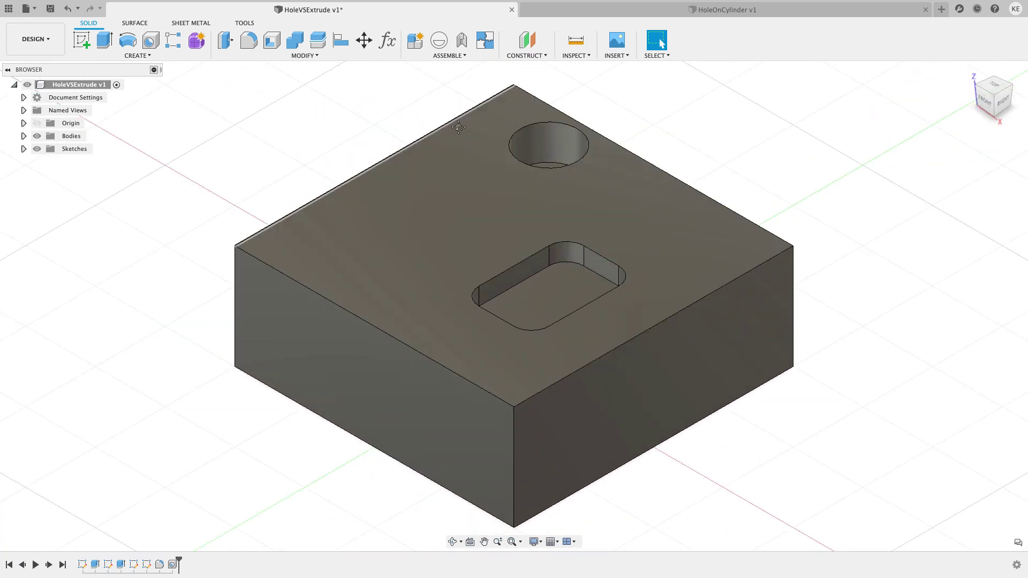
middle_drag(413, 112, 431, 155)
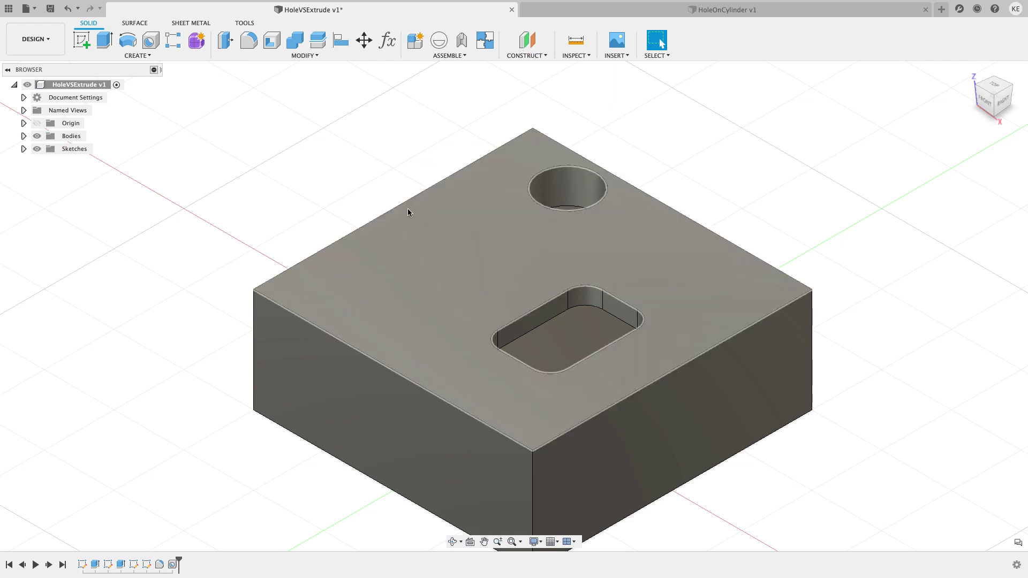
click(151, 41)
scroll(571, 330, up, 3)
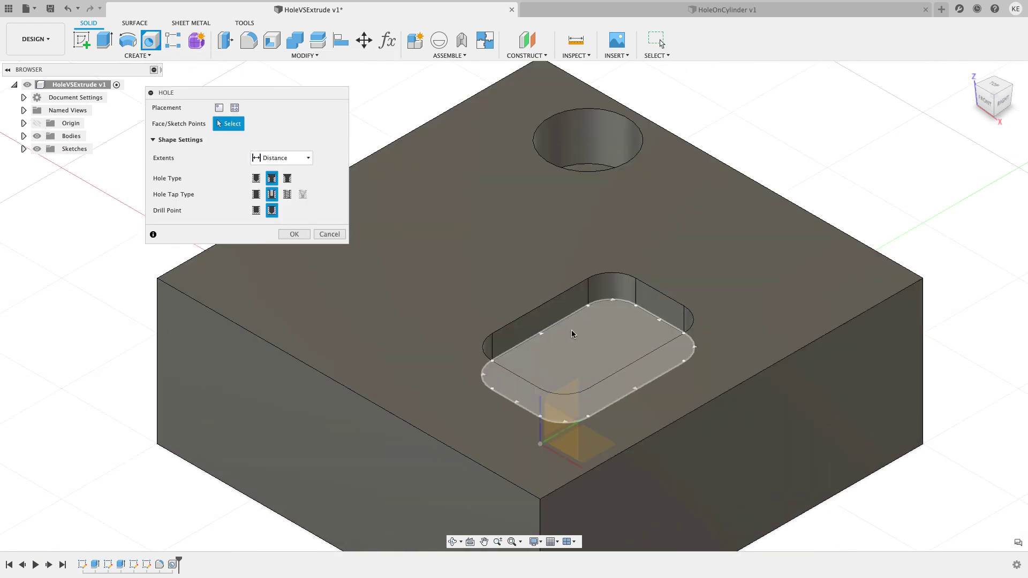
click(580, 336)
scroll(580, 335, up, 3)
drag(581, 335, 469, 397)
click(328, 452)
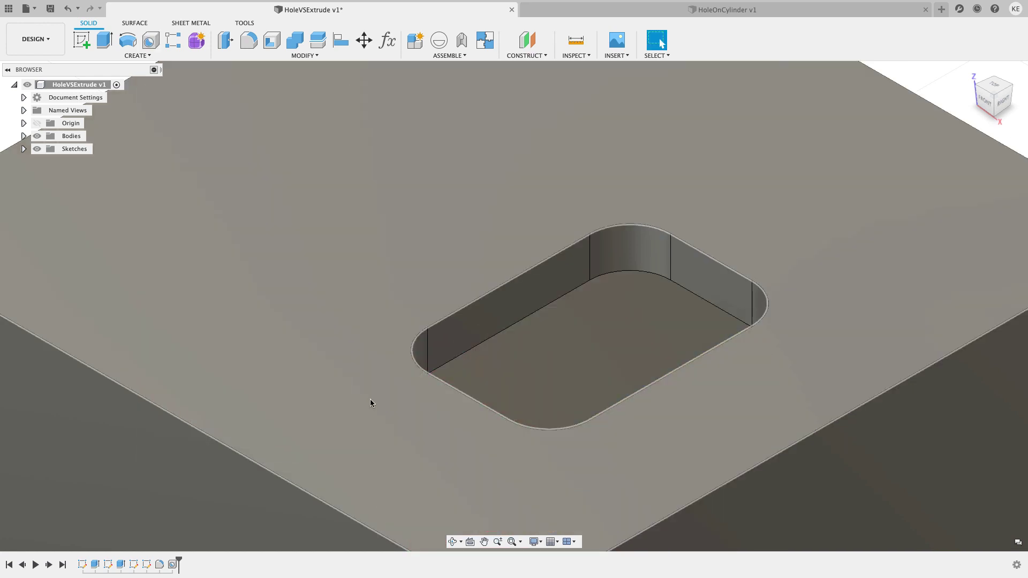
Show Sketch3, which holds the small circle on the block's top face
scroll(372, 404, down, 5)
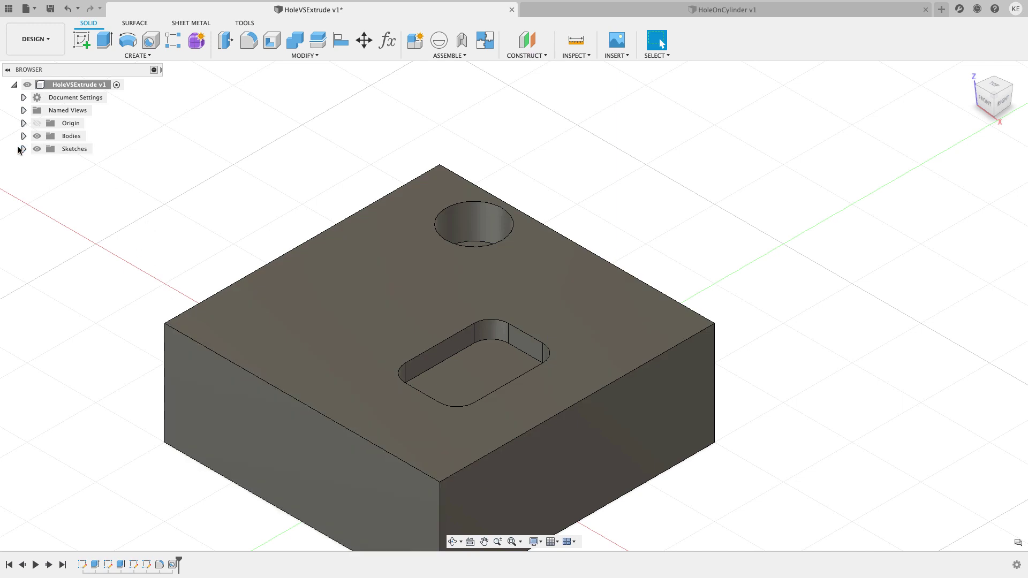
click(28, 150)
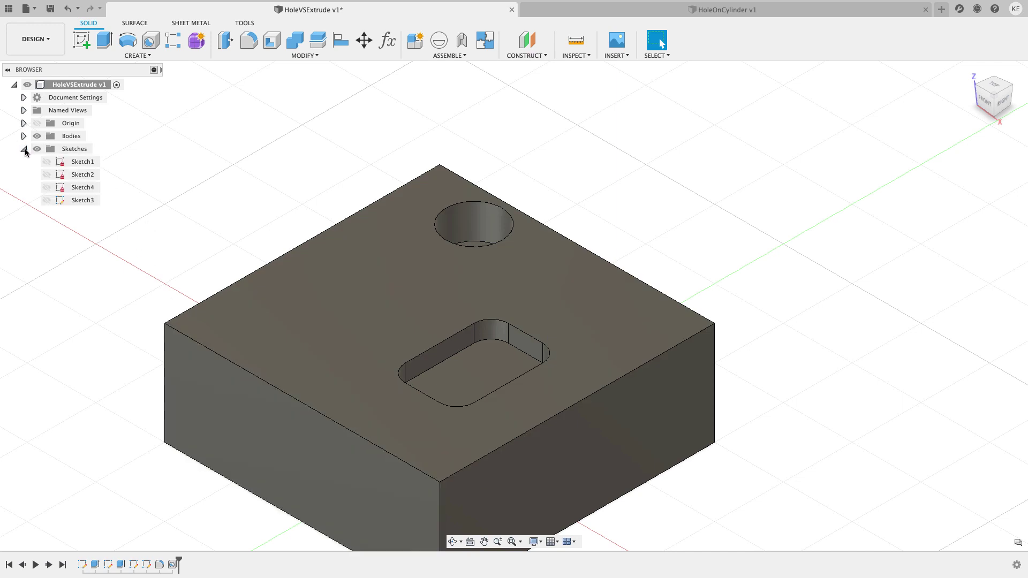
click(47, 200)
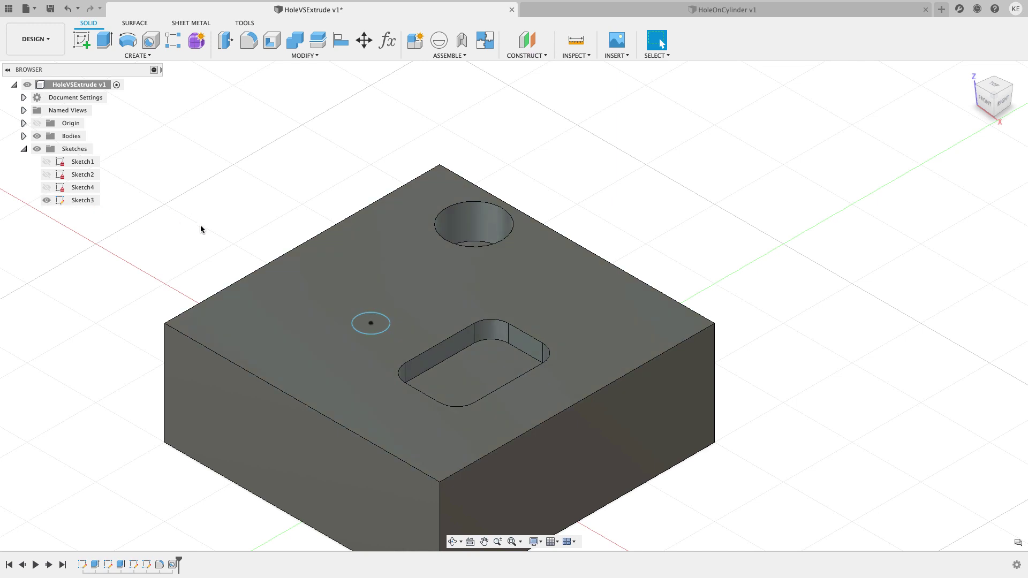
scroll(370, 321, up, 5)
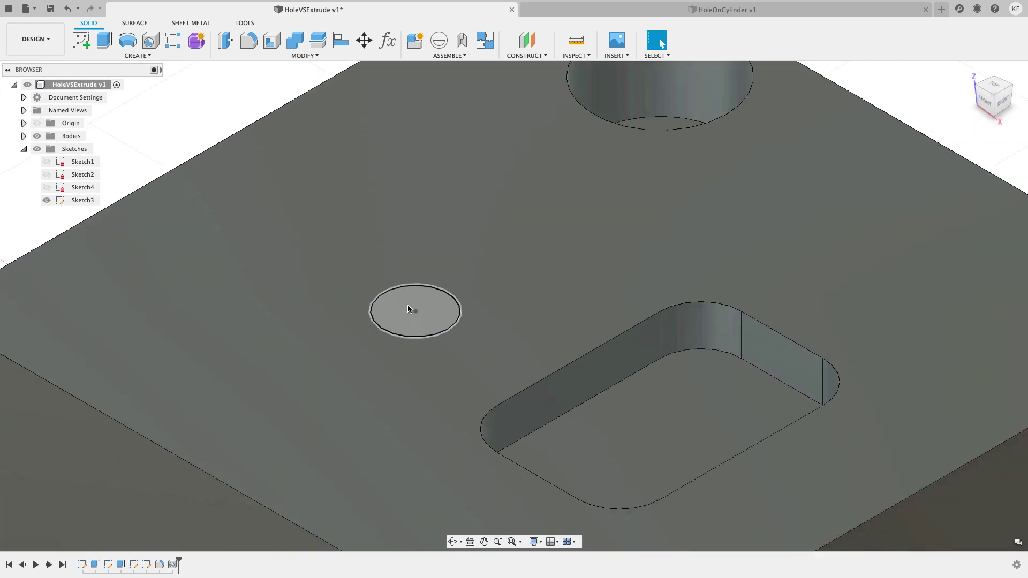
scroll(409, 309, down, 5)
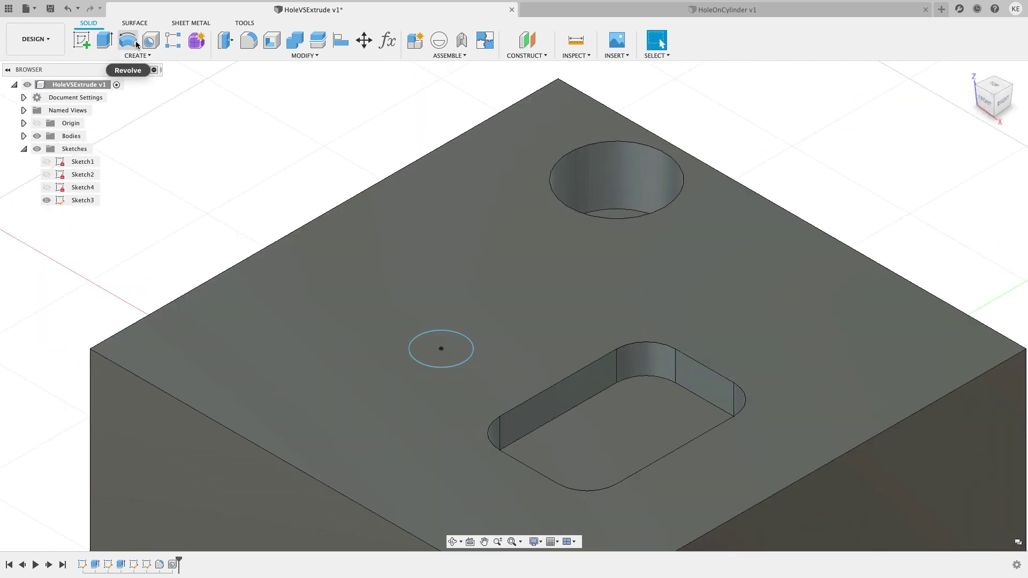
Extrude the small circle 0.90 in down into the block as a cut
click(105, 40)
click(412, 339)
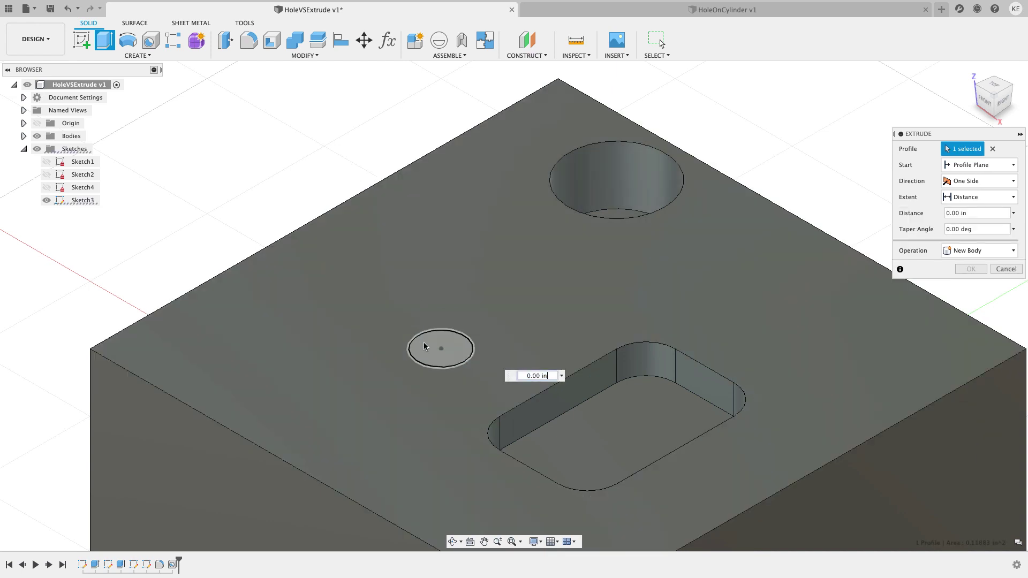
drag(420, 306, 441, 478)
middle_drag(407, 350, 387, 214)
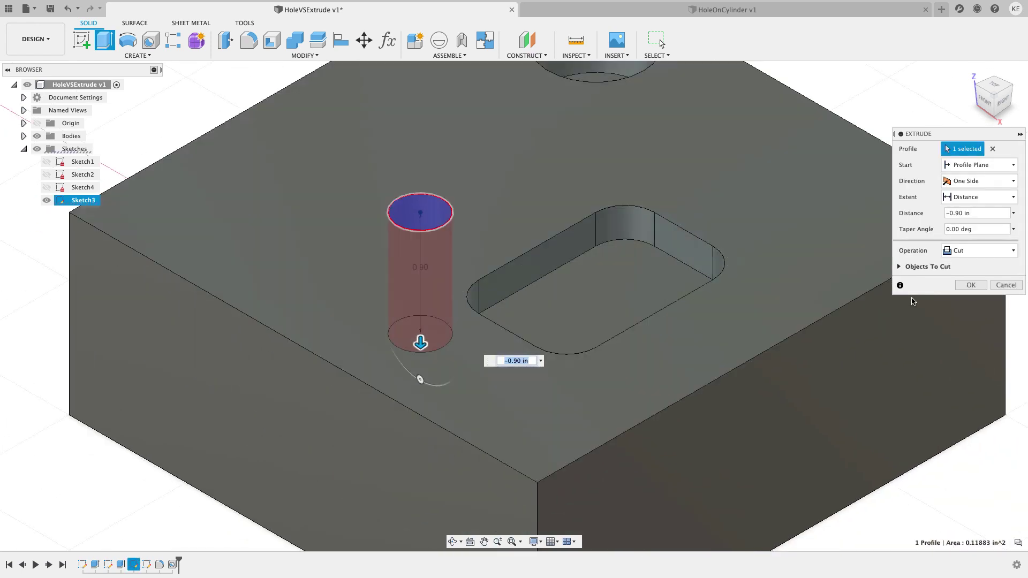
click(971, 285)
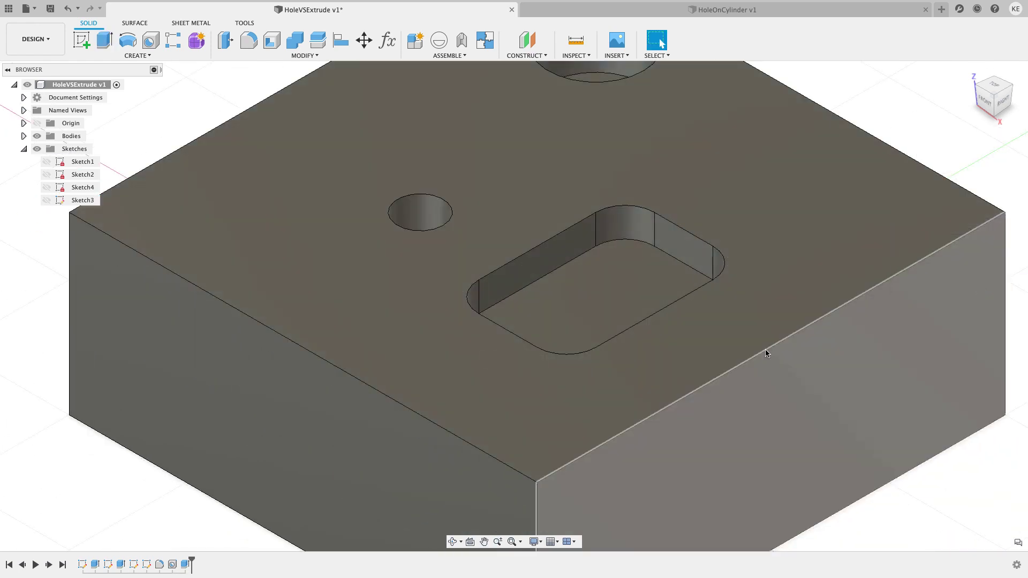
shift+middle_drag(765, 349, 588, 397)
scroll(436, 324, up, 3)
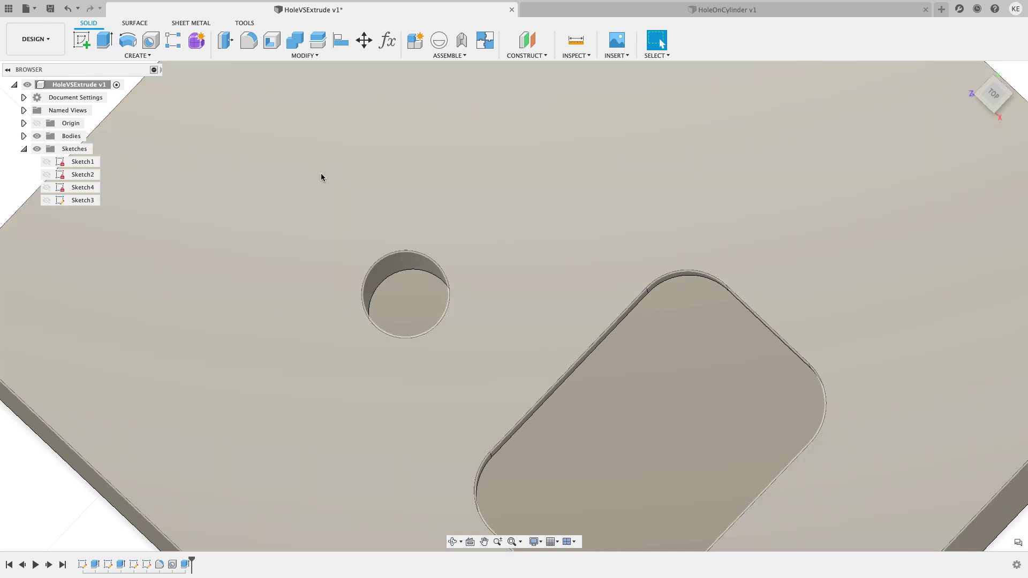
click(156, 56)
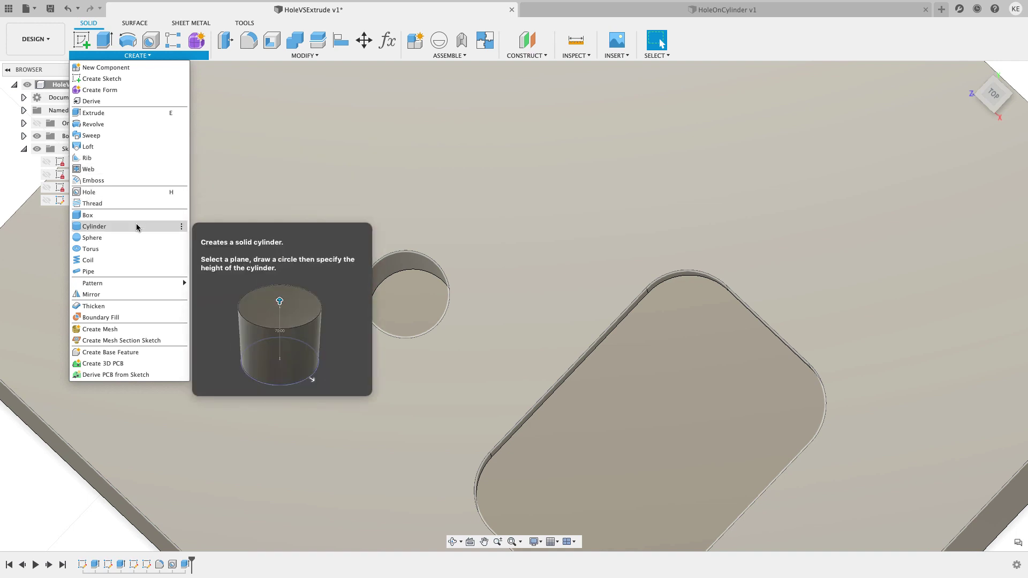
click(134, 203)
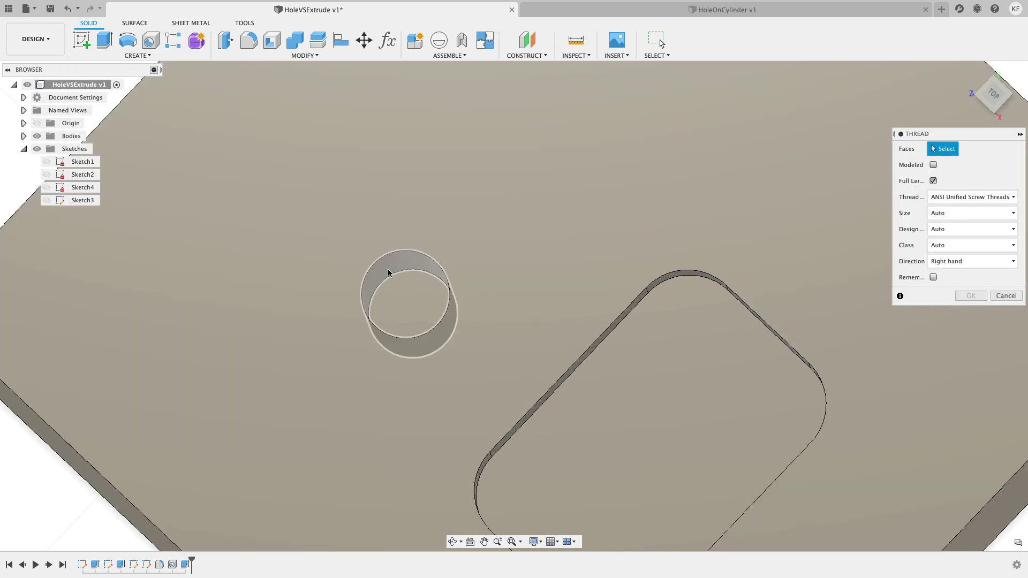
click(389, 273)
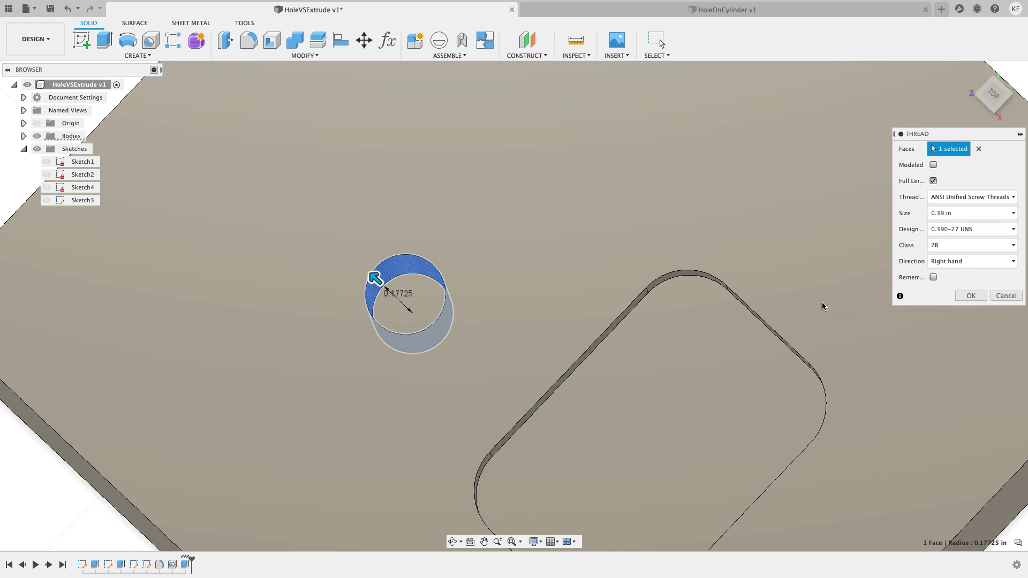
click(1007, 296)
scroll(605, 300, down, 5)
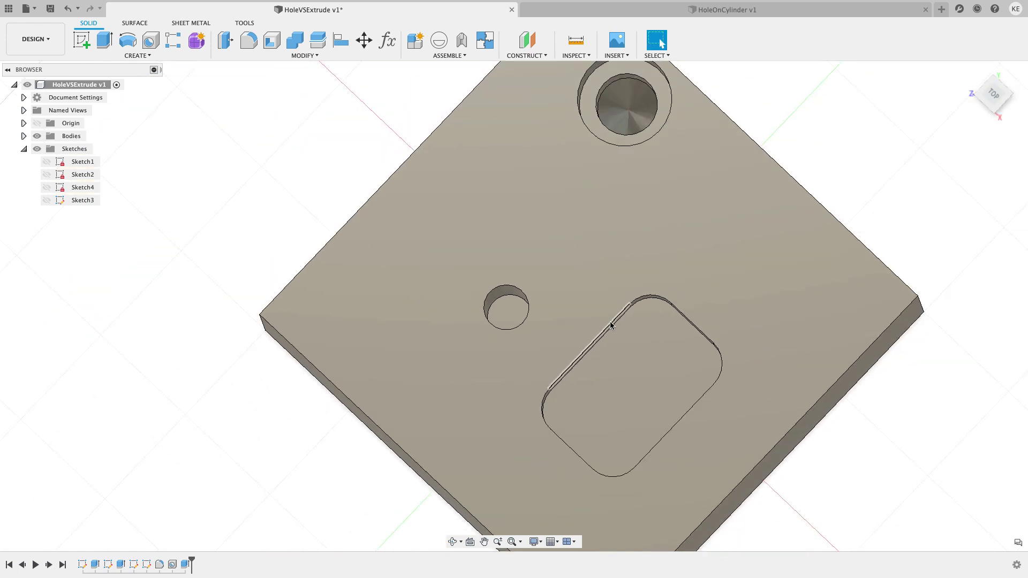
middle_drag(602, 305, 628, 259)
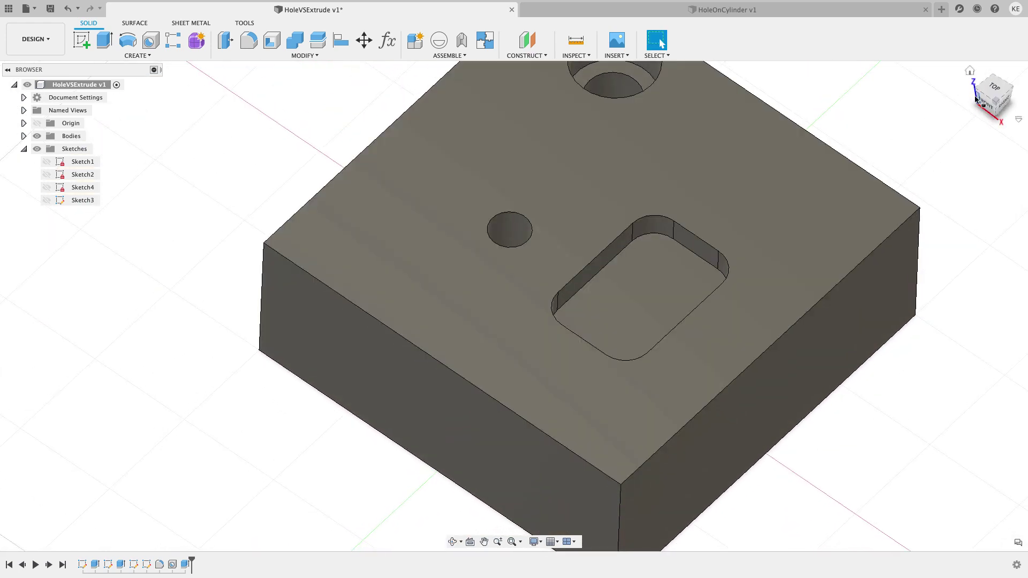
click(1000, 107)
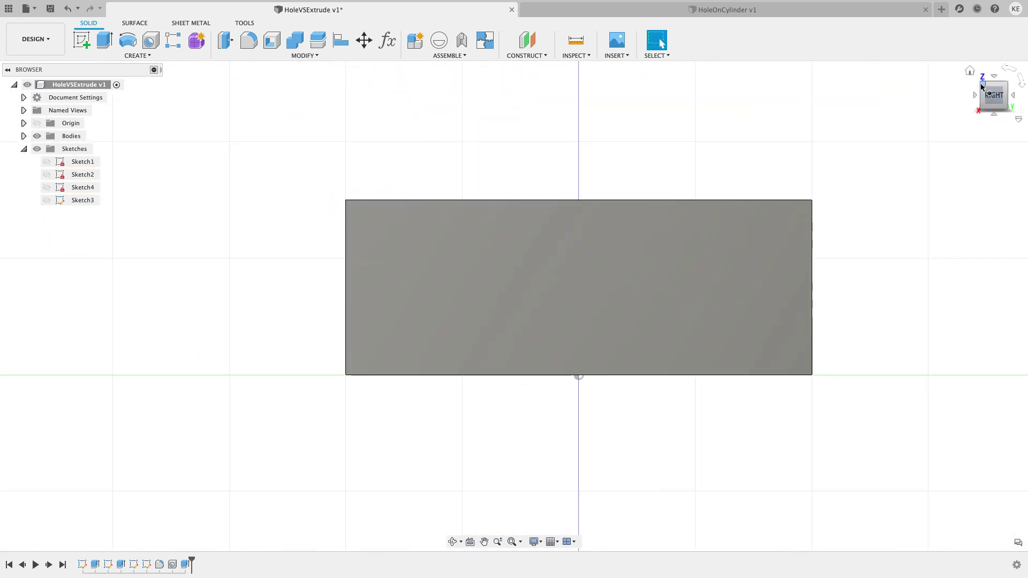
click(982, 83)
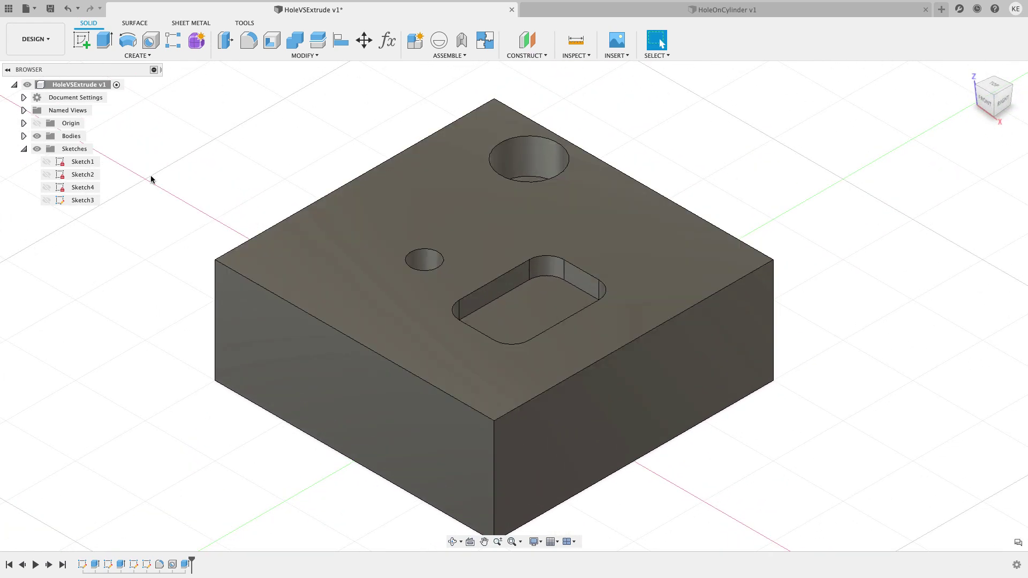
click(47, 187)
click(47, 186)
Create a sketch on the block's top face, place six separate points scattered across it, and finish the sketch
click(83, 40)
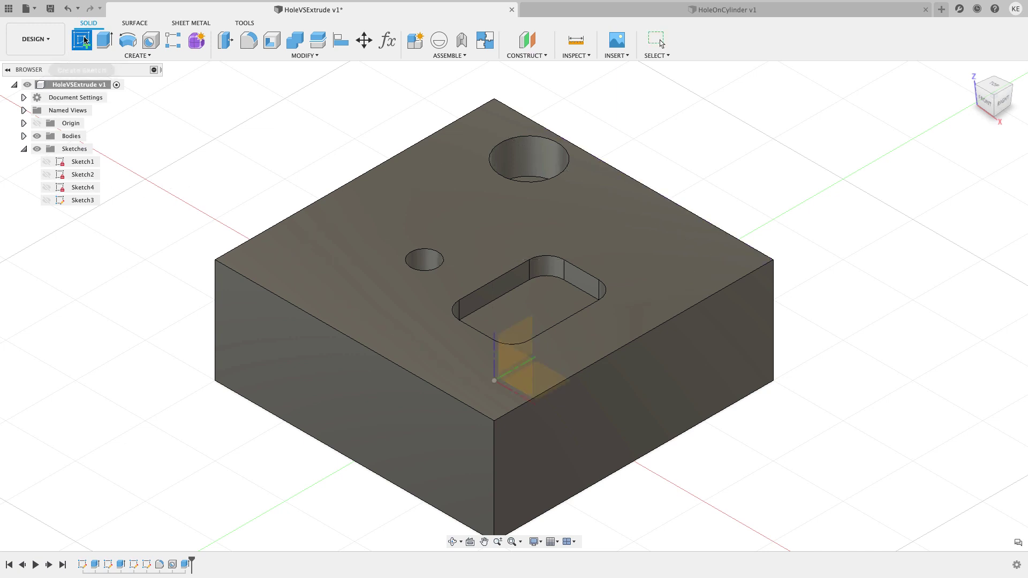
click(354, 261)
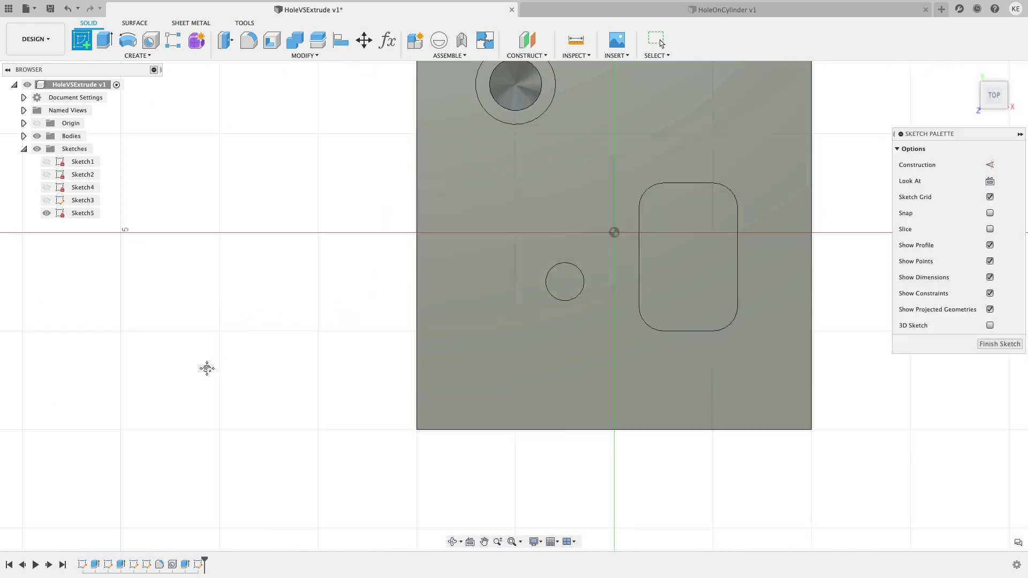
click(140, 56)
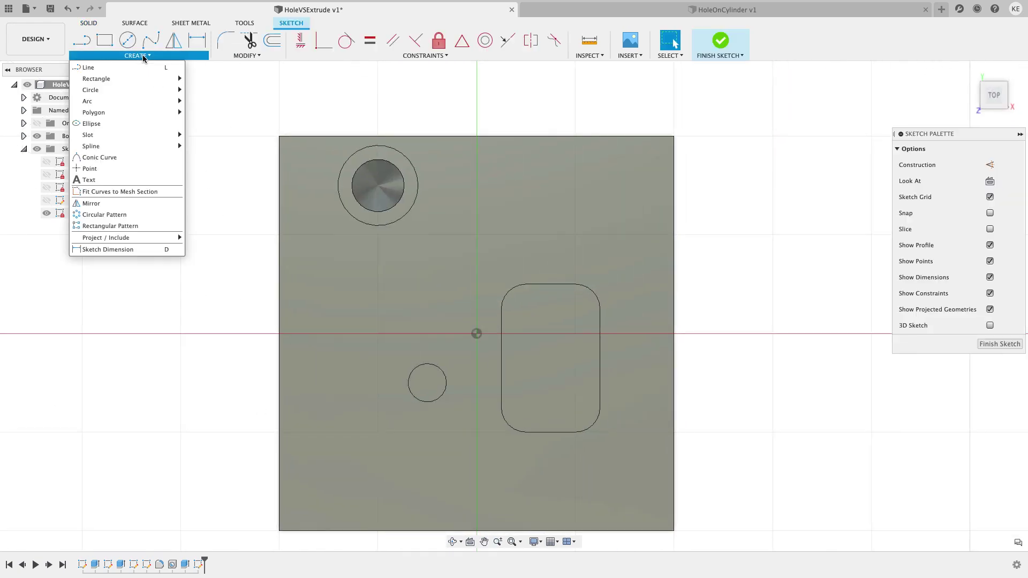
click(119, 168)
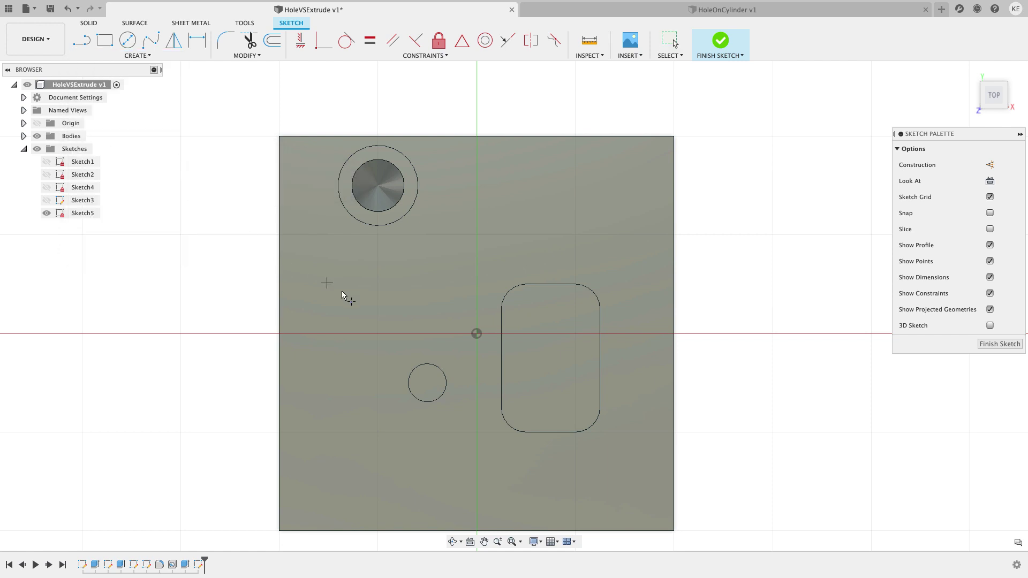
click(322, 265)
click(322, 449)
right_click(598, 255)
key(Escape)
key(Escape)
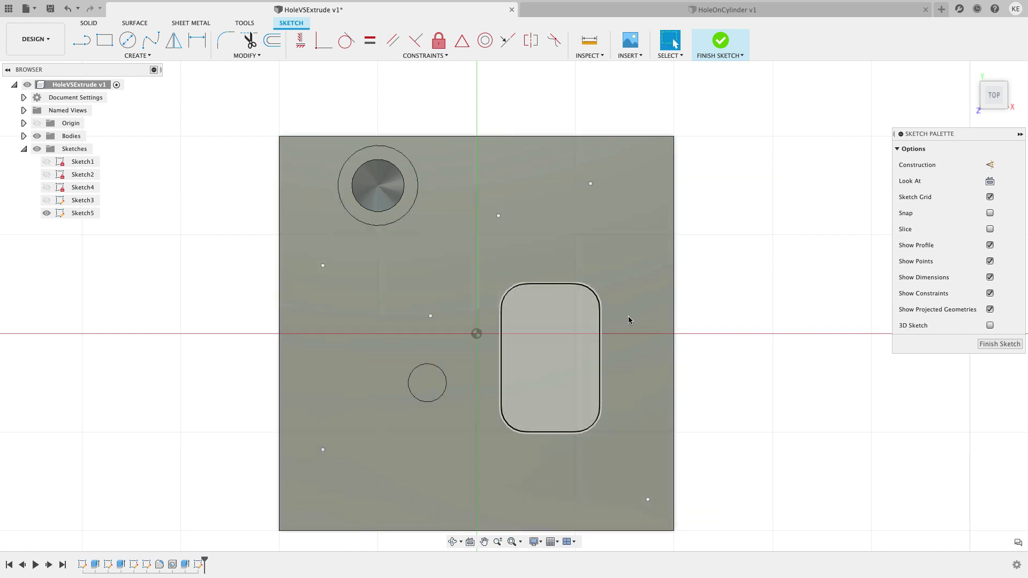
click(991, 345)
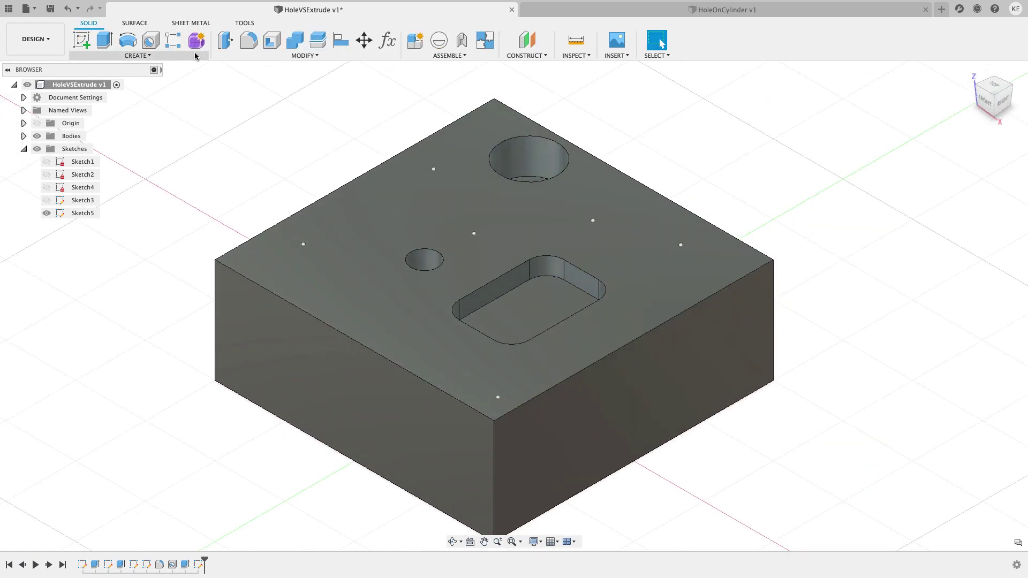
Start a Hole placed from sketch points and select five of the scattered points on the block's top face
click(151, 40)
click(234, 108)
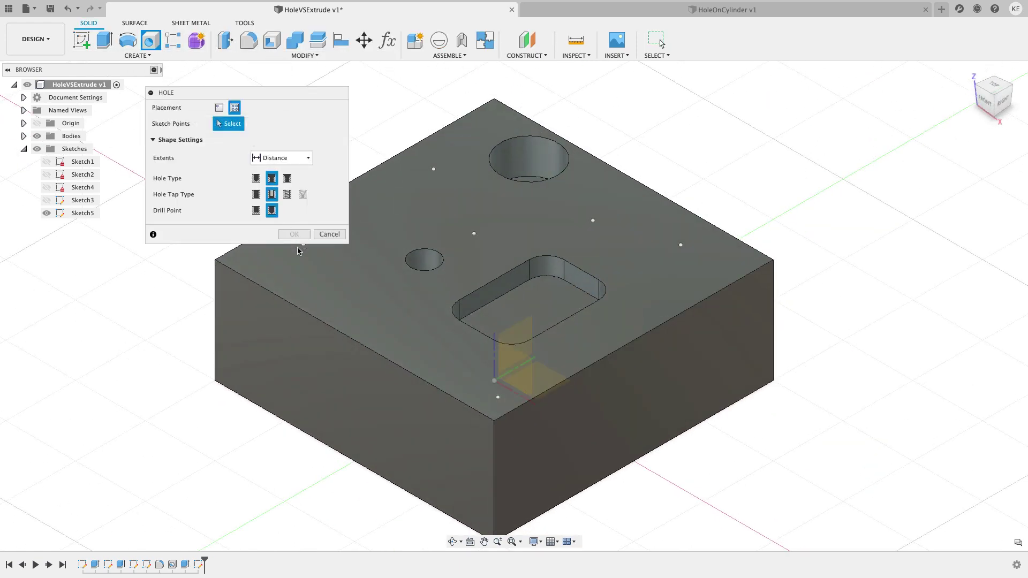
middle_drag(308, 251, 376, 290)
click(372, 283)
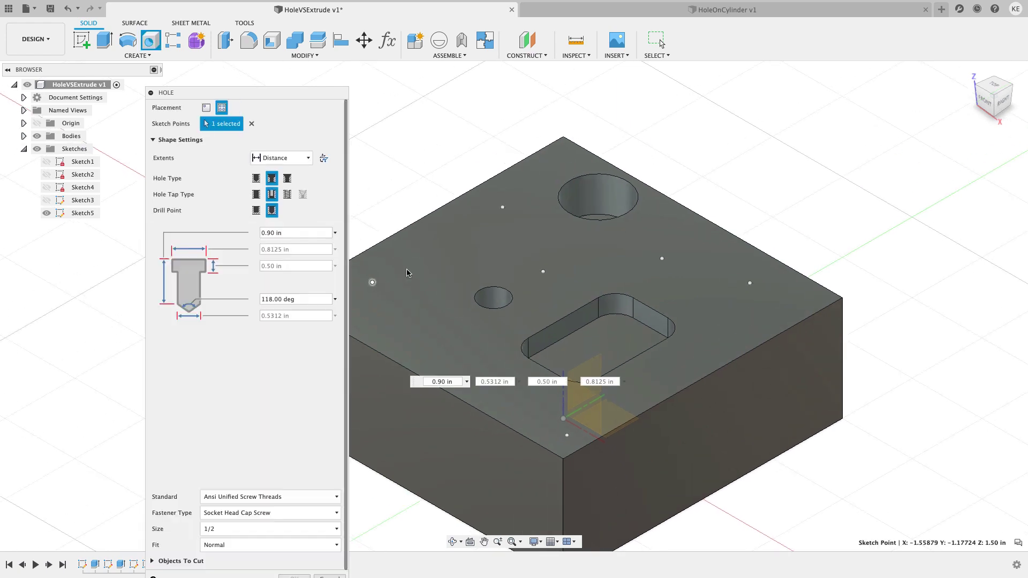
click(503, 207)
click(543, 273)
click(662, 259)
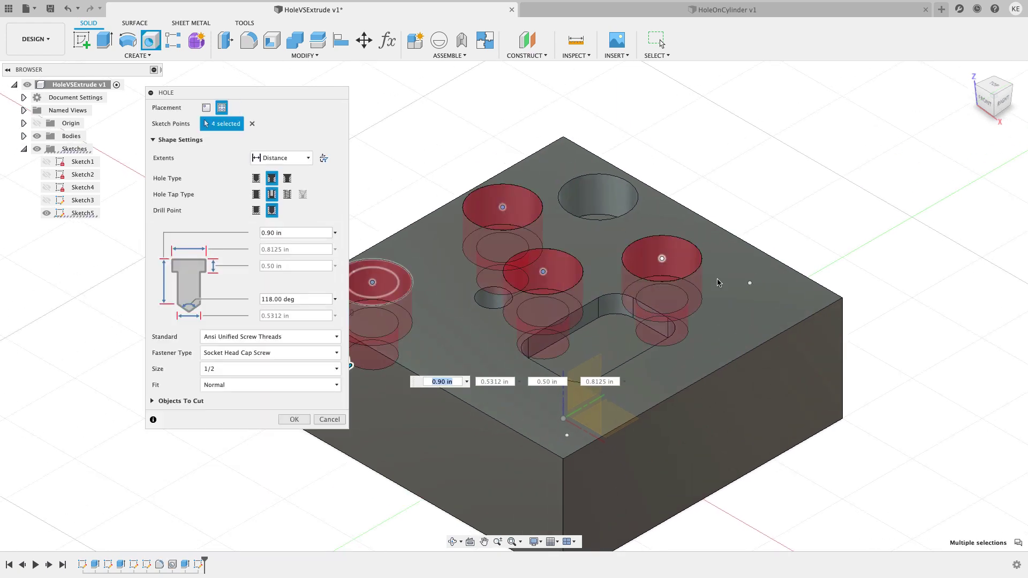
click(750, 283)
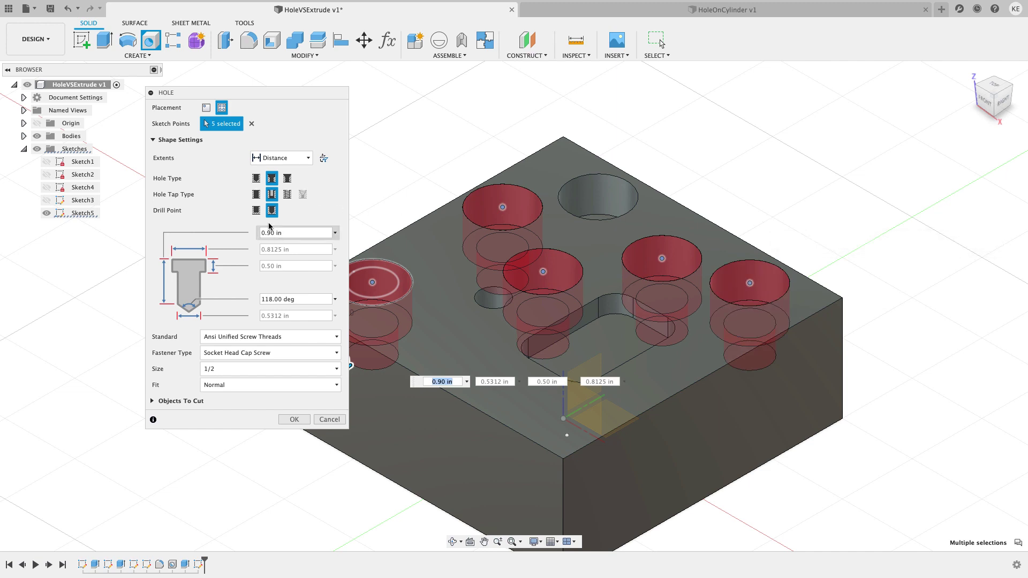
Make the five holes simple tapped holes with 1/2-13 UNC threads and All extents, and create them
click(287, 194)
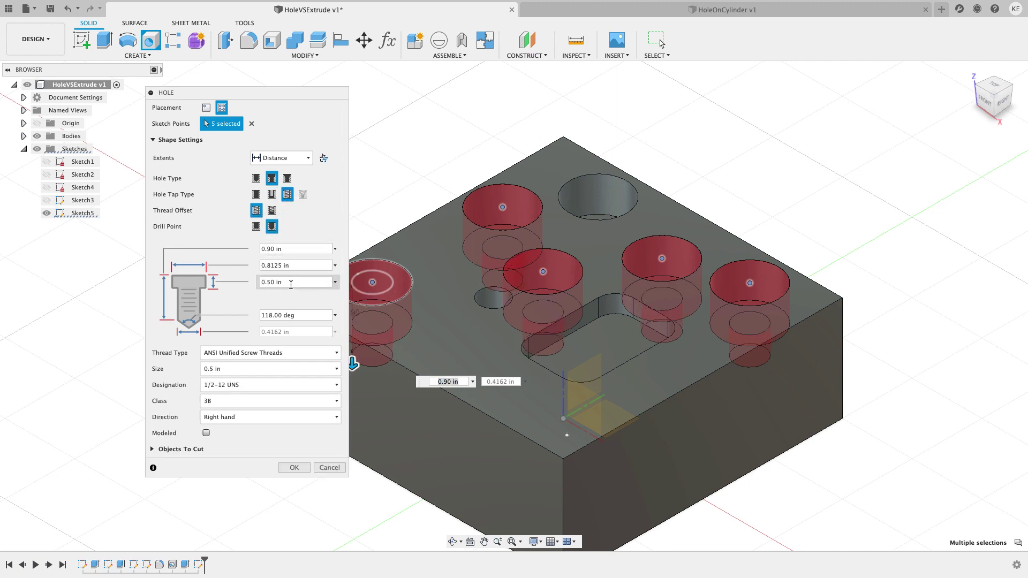
click(262, 390)
click(252, 409)
click(283, 158)
click(280, 195)
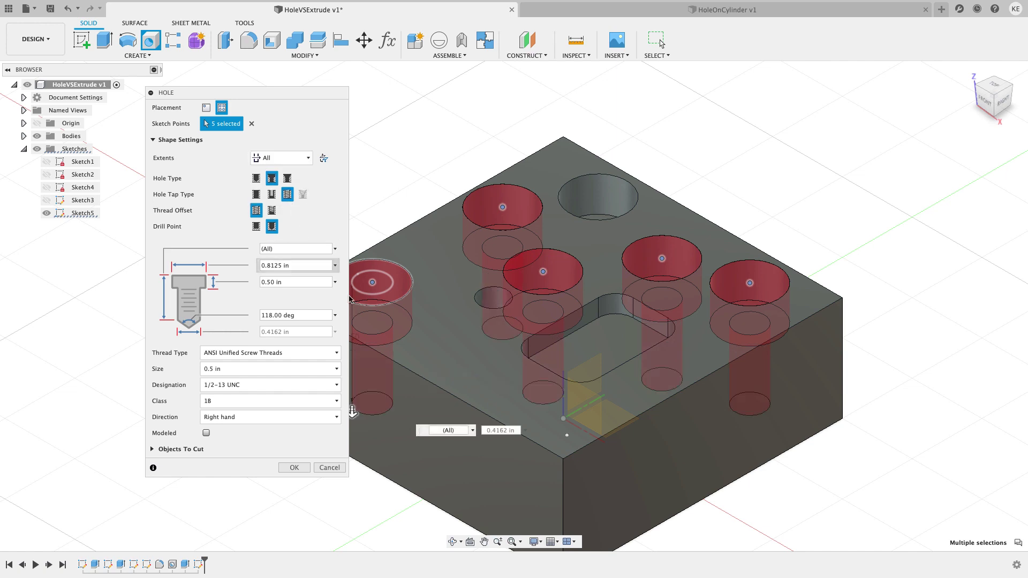
click(256, 178)
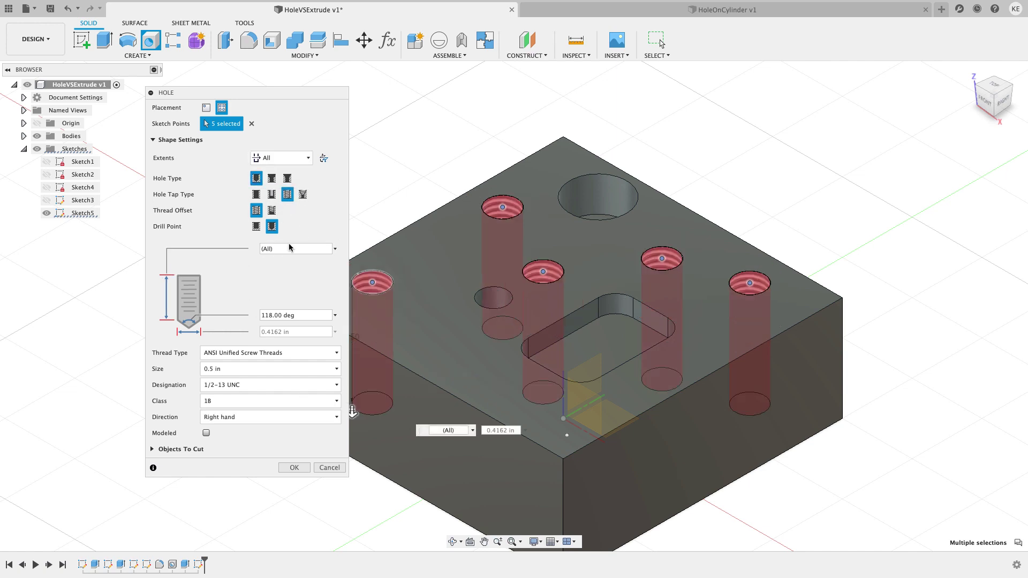
click(296, 469)
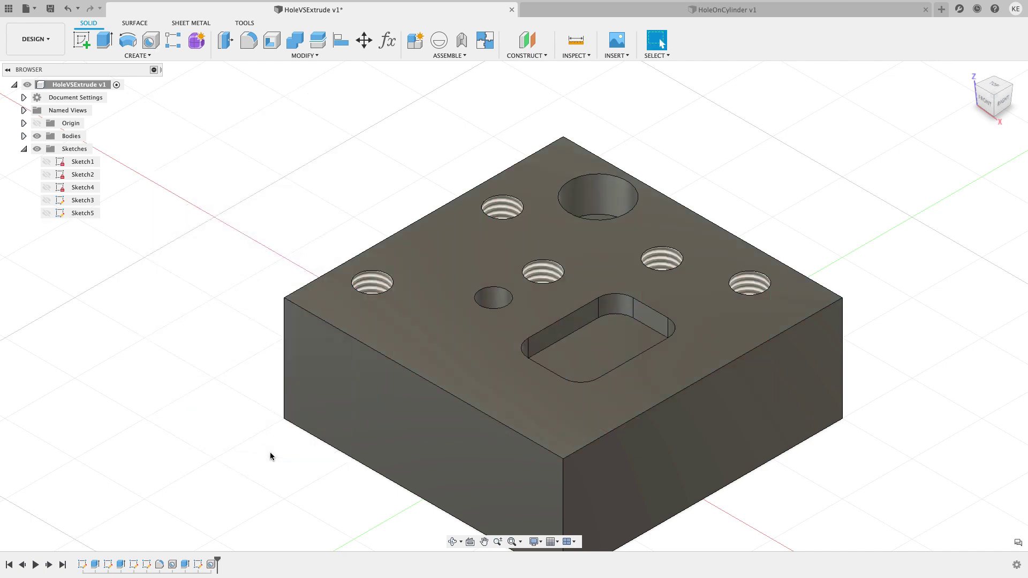
Measure the inner face of one tapped hole to check its diameter
mouse_move(278, 407)
shift+middle_down()
mouse_move(271, 472)
mouse_move(277, 407)
shift+middle_up()
scroll(294, 241, up, 3)
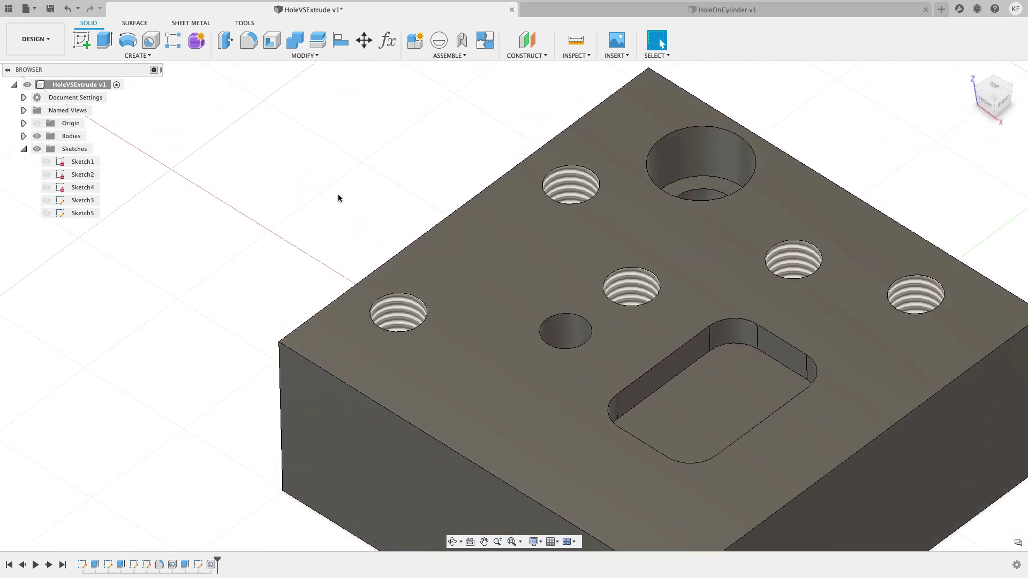
click(576, 41)
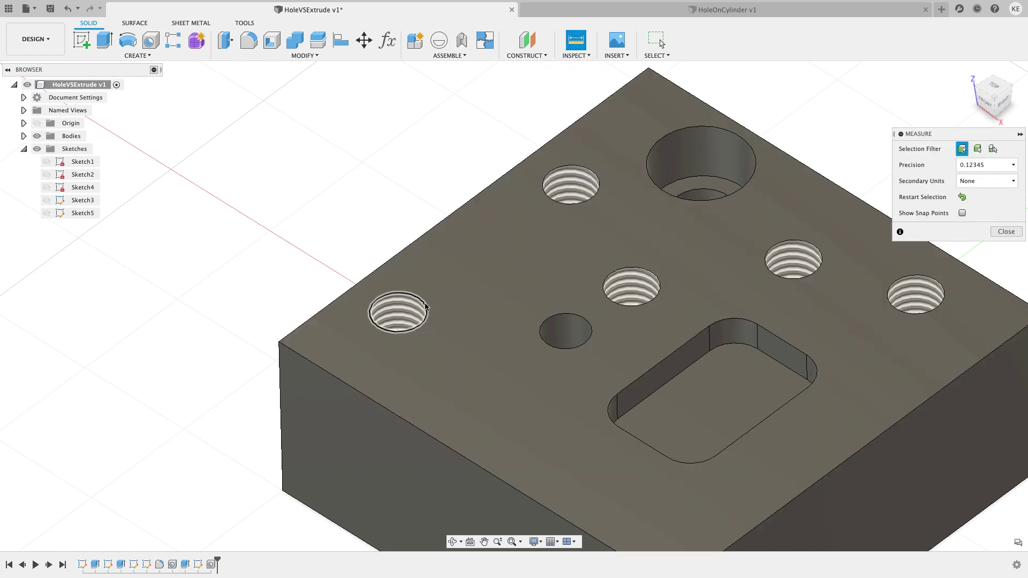
click(410, 313)
scroll(378, 182, down, 5)
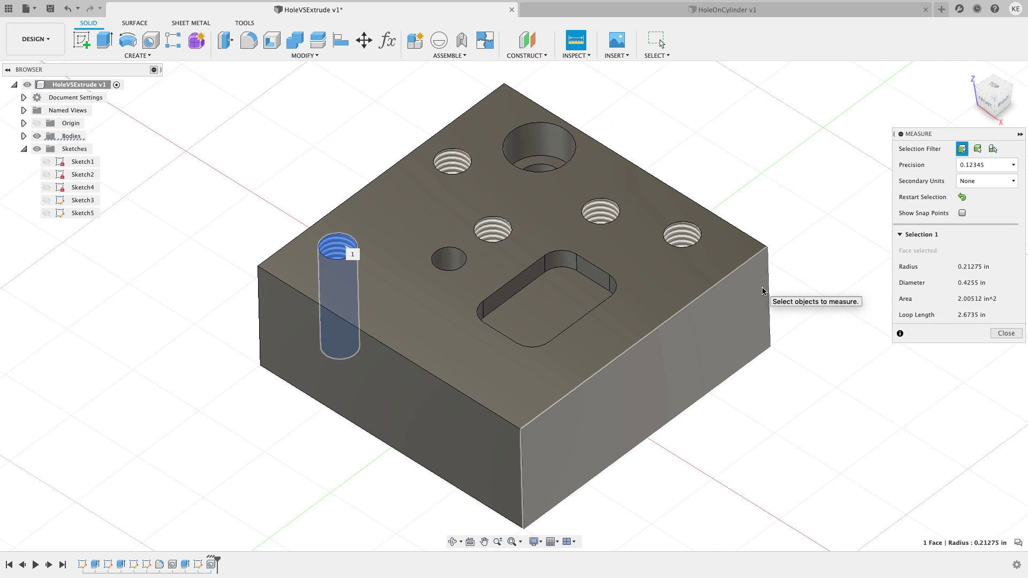
click(999, 334)
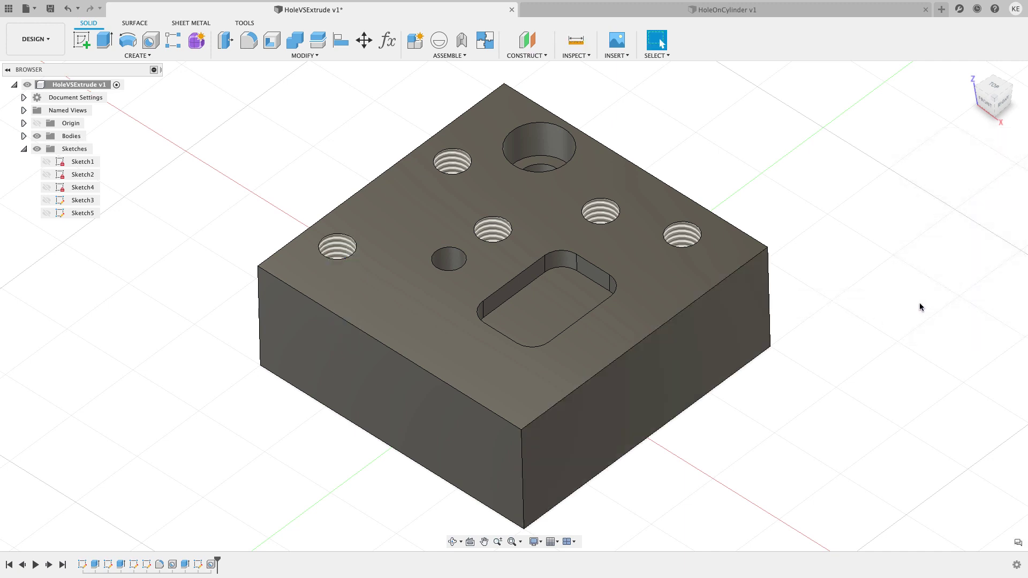
click(995, 95)
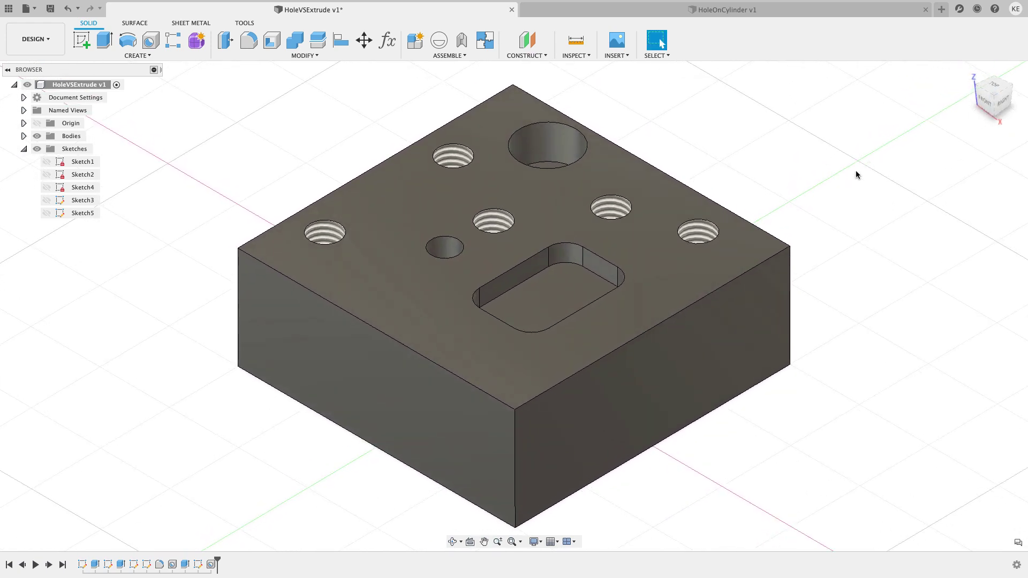
Delete the five-hole tapped feature and the sketch holding its scattered placement points
right_click(212, 563)
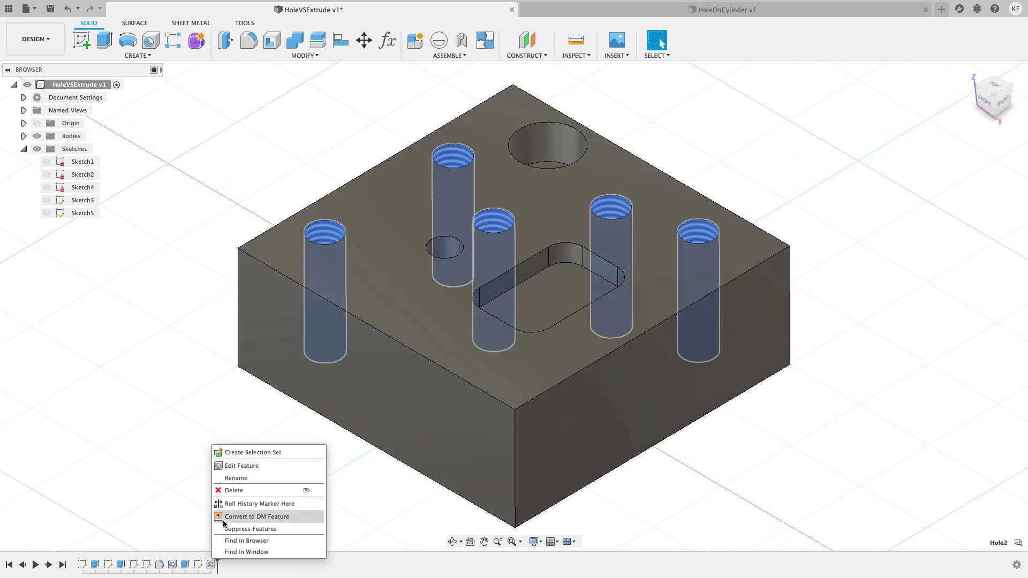
click(231, 489)
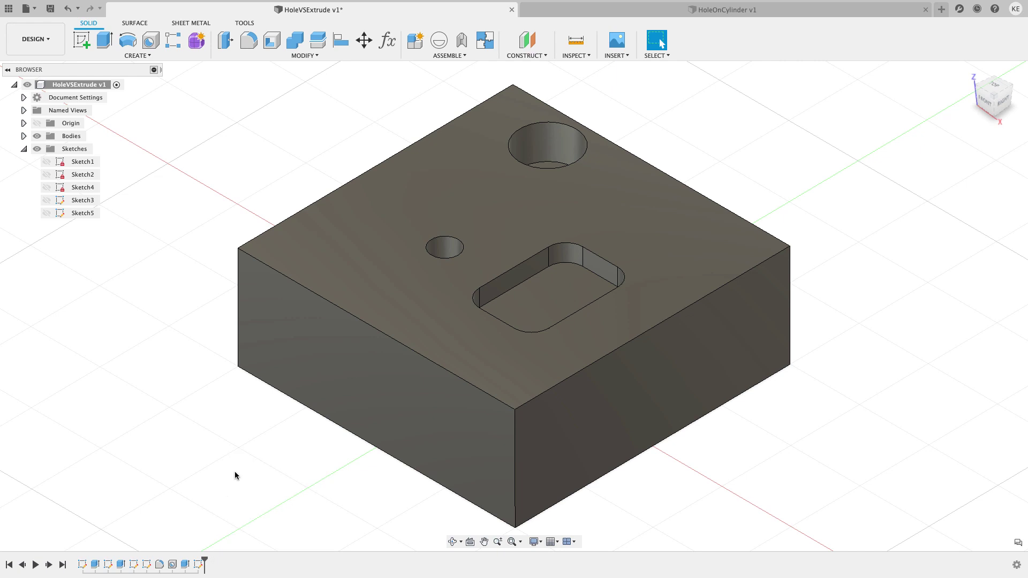
right_click(204, 563)
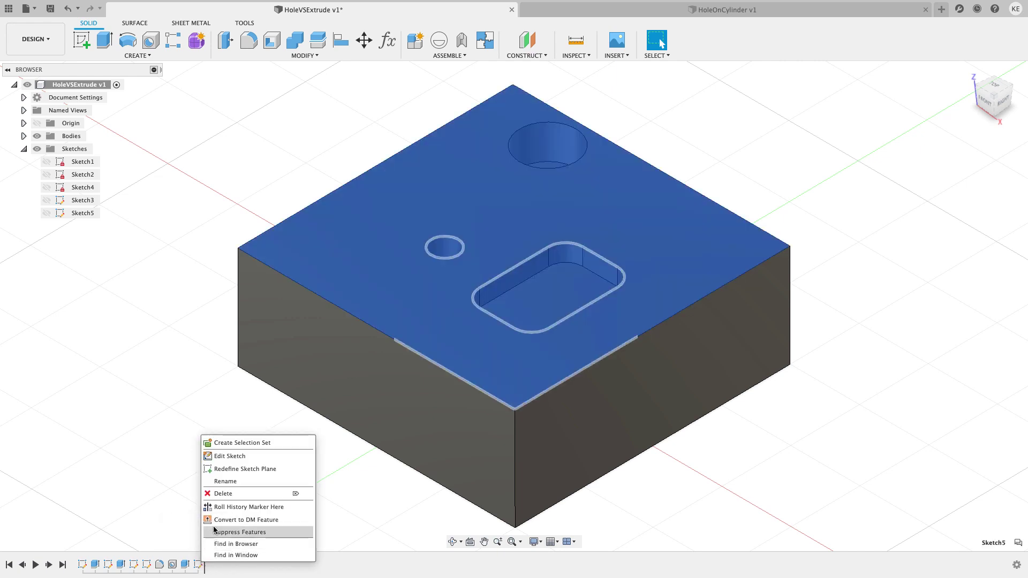
click(206, 493)
Delete the small circular extrude cut and the counterbore hole feature from the block
right_click(185, 564)
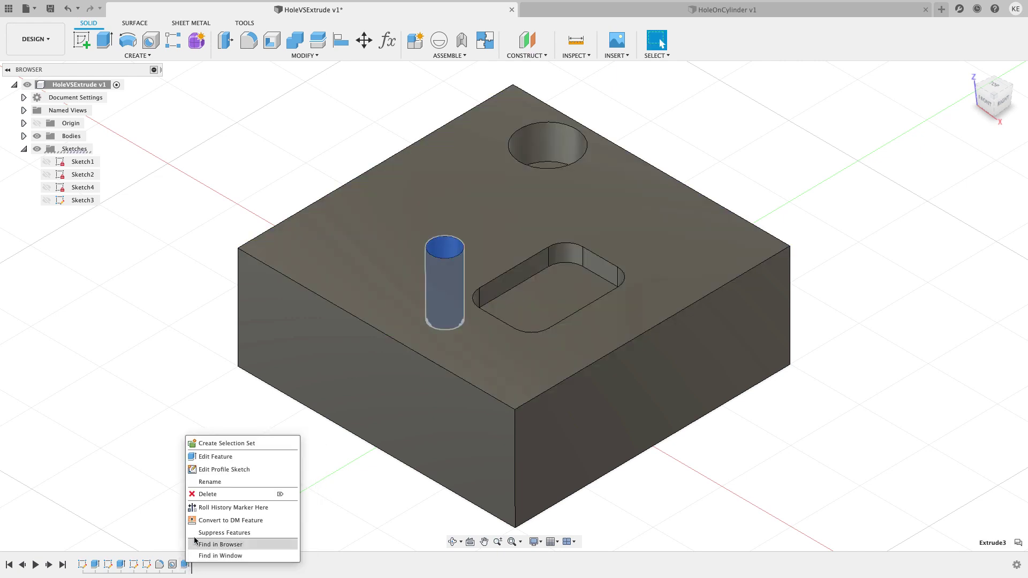
click(206, 492)
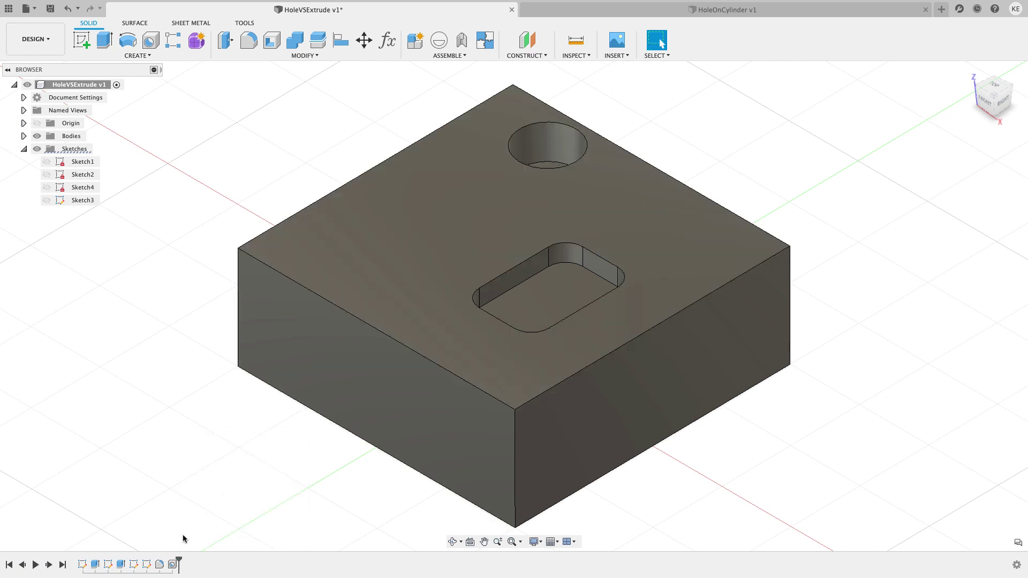
right_click(172, 565)
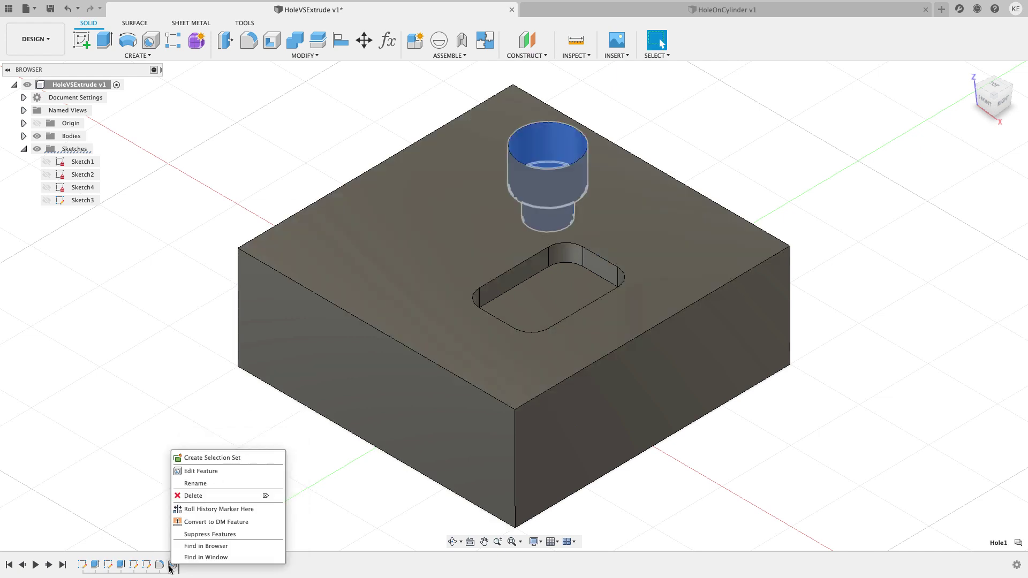
click(199, 496)
Show Sketch4, open it for editing to examine its construction rectangle and edge dimension, and finish the sketch
click(47, 188)
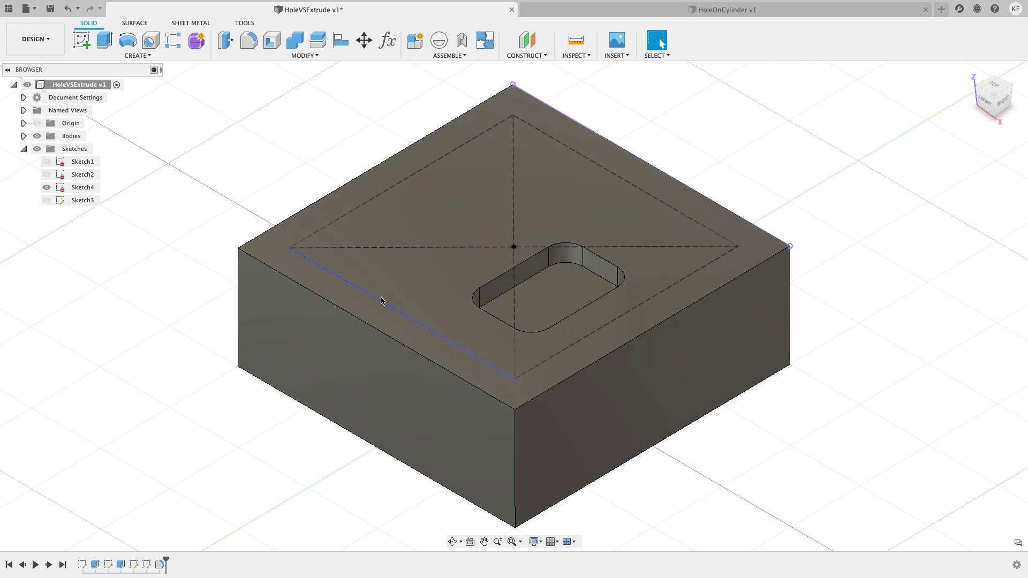
right_click(80, 188)
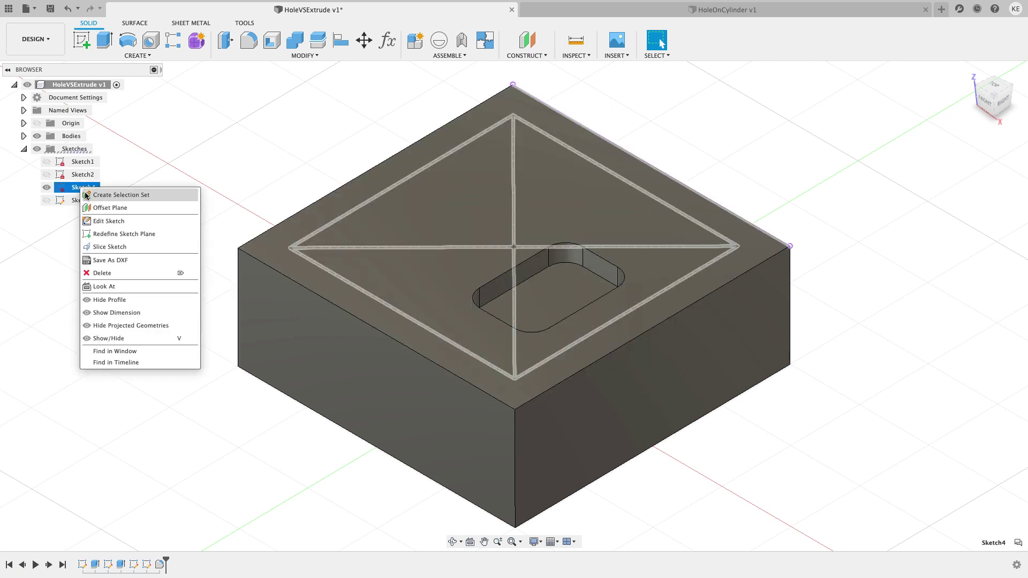
click(100, 221)
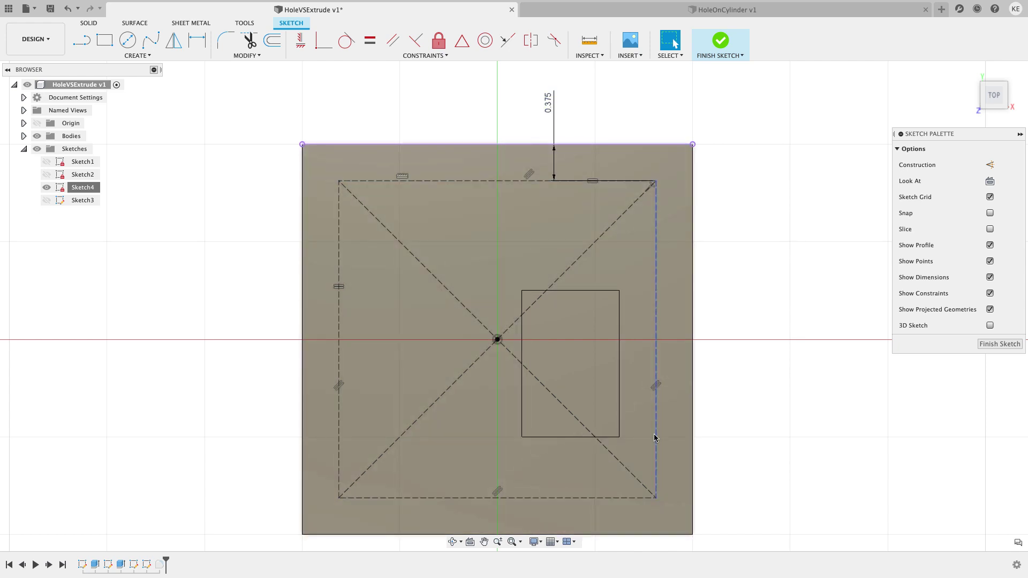
scroll(272, 325, down, 2)
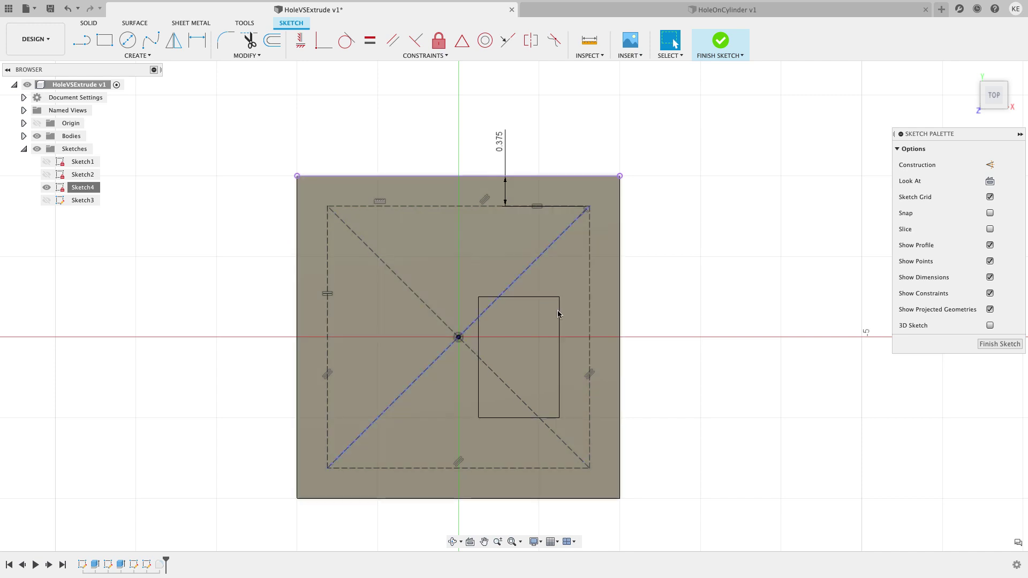
click(992, 347)
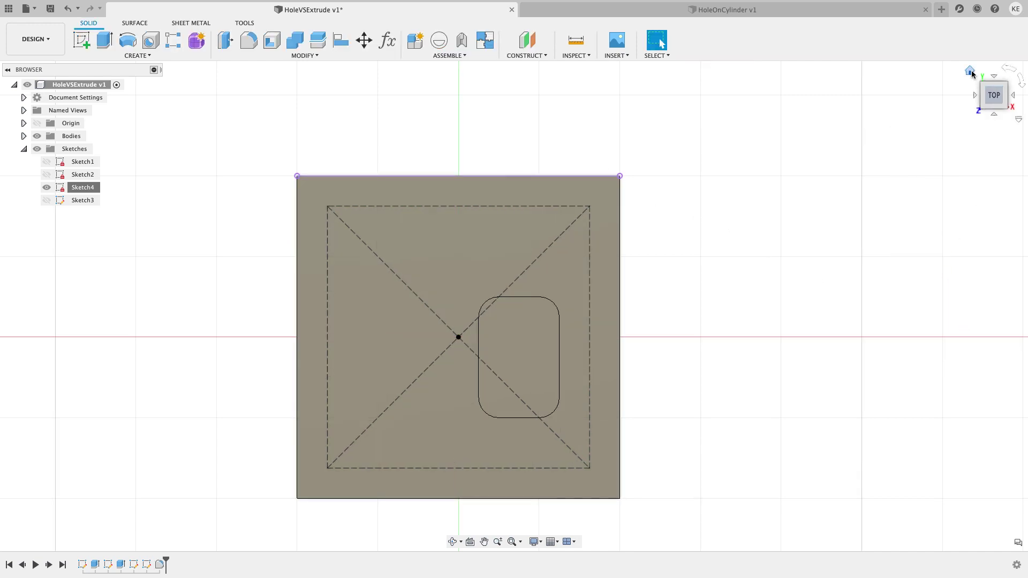
click(971, 72)
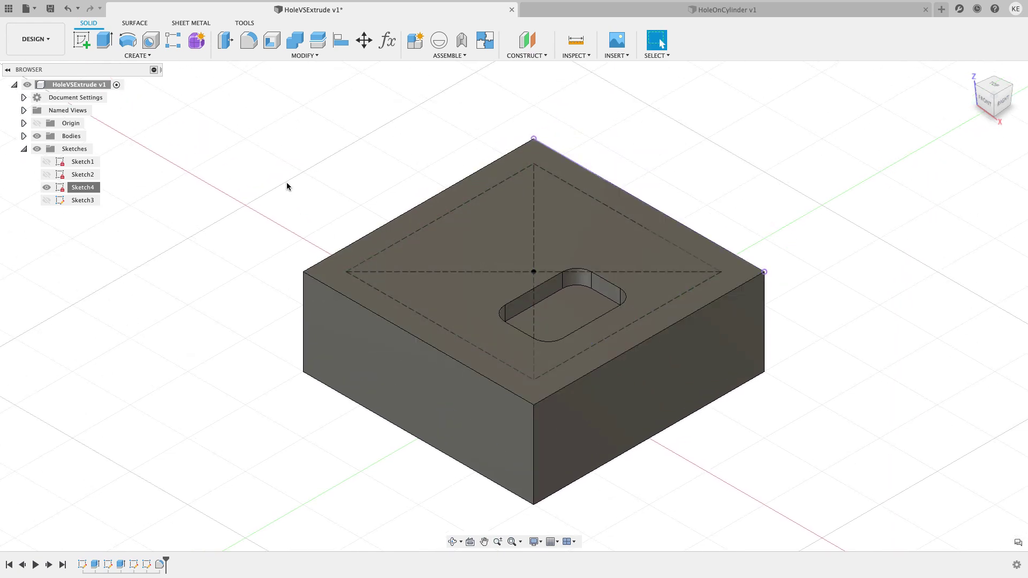
Create simple 1/2-13 UNC tapped holes 1.50 in deep at the four corners of the construction rectangle
click(153, 43)
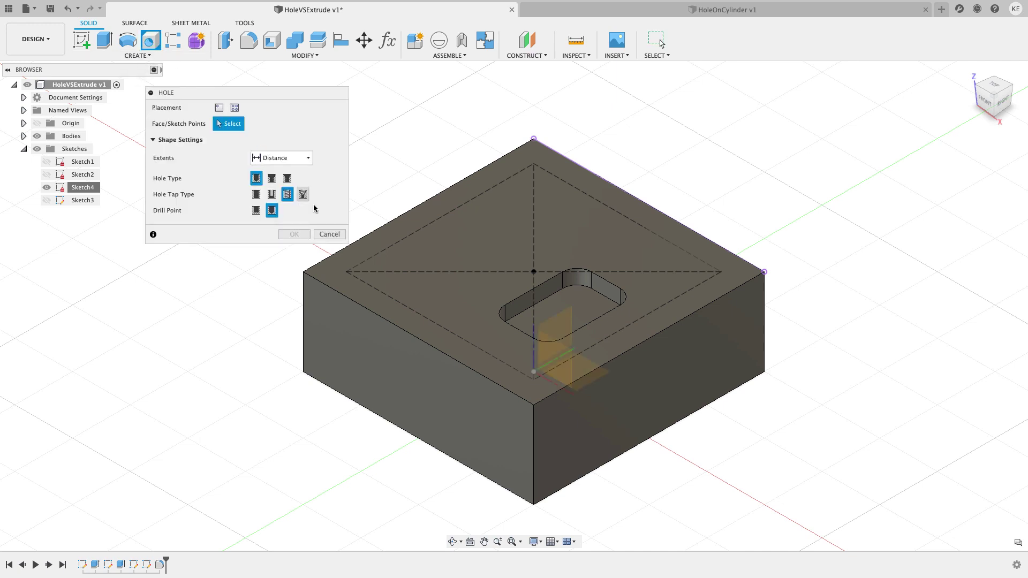
click(346, 272)
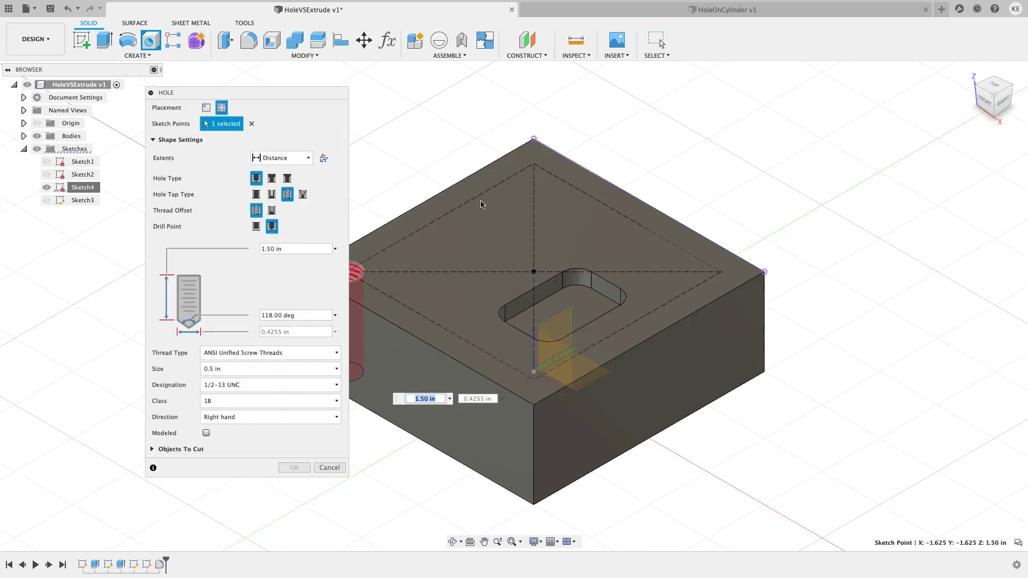
click(534, 163)
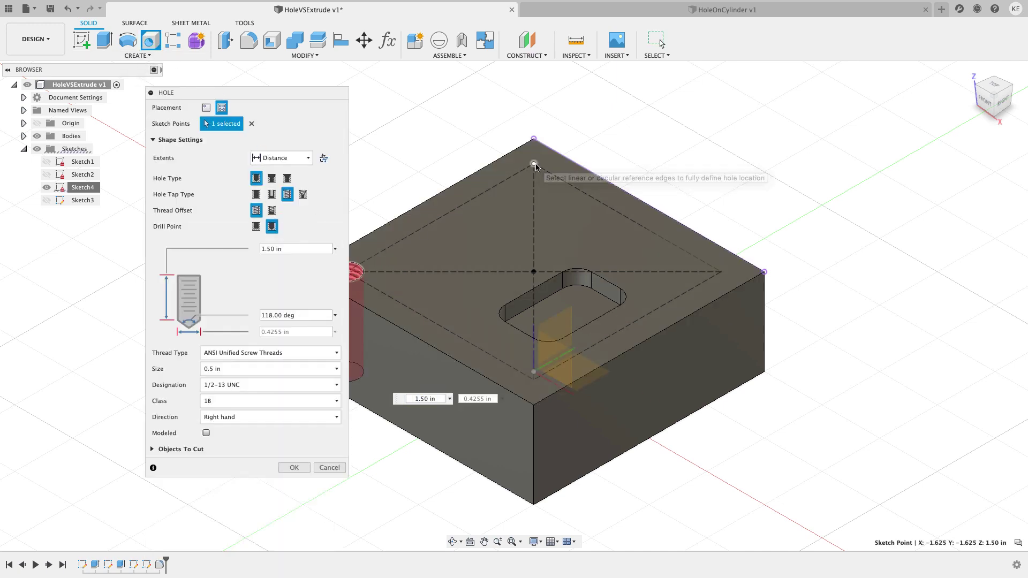
click(722, 272)
click(534, 380)
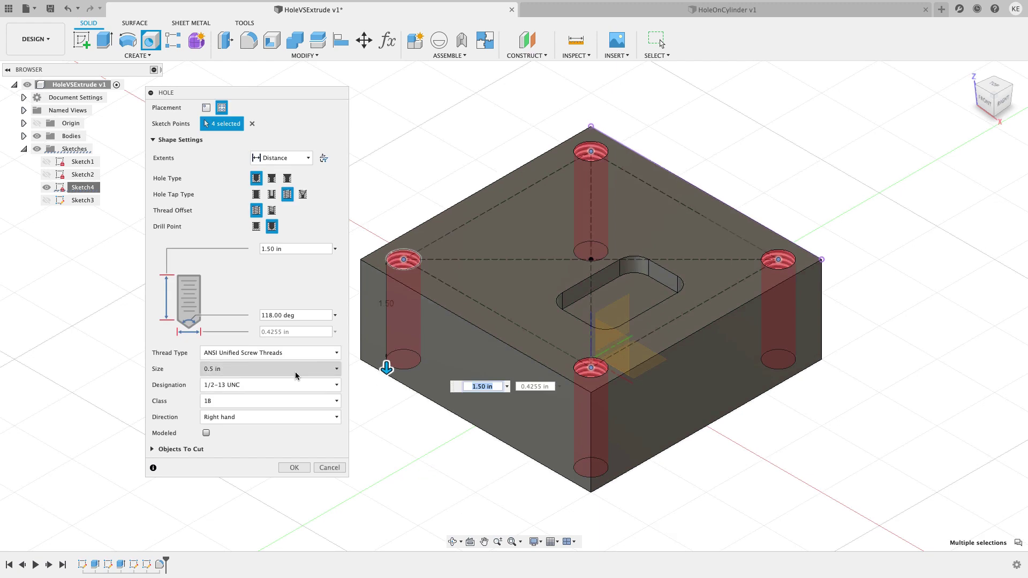
click(294, 469)
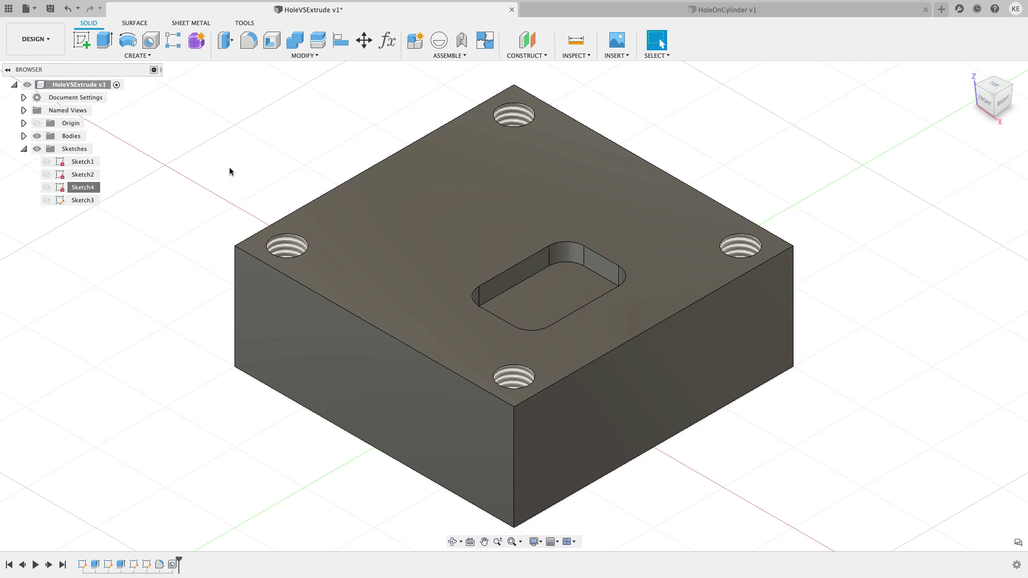
Switch to the HoleOnCylinder design and create a tangent plane on the cylinder's side face, referenced to the XZ plane at 180 deg
click(647, 10)
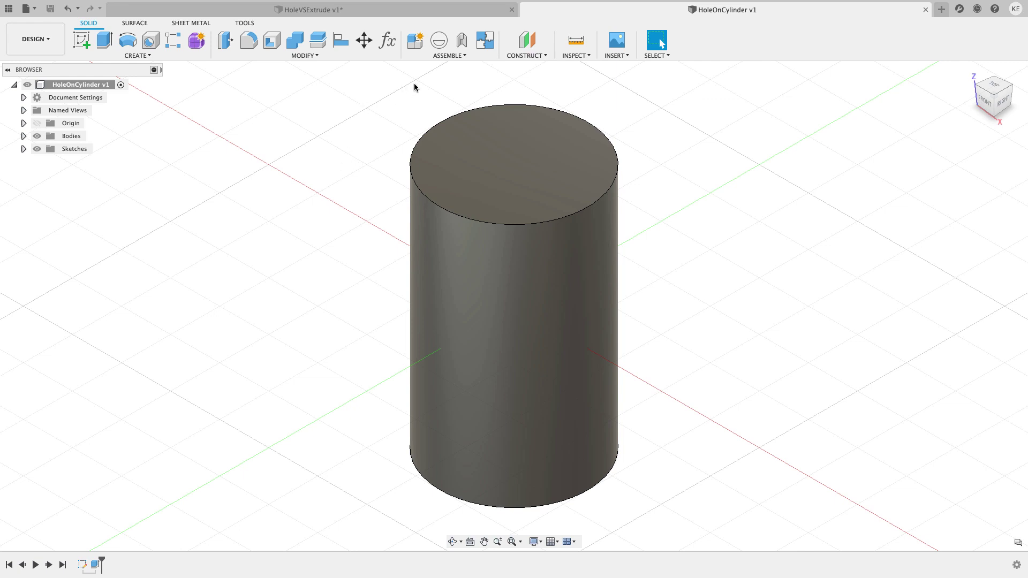
click(517, 56)
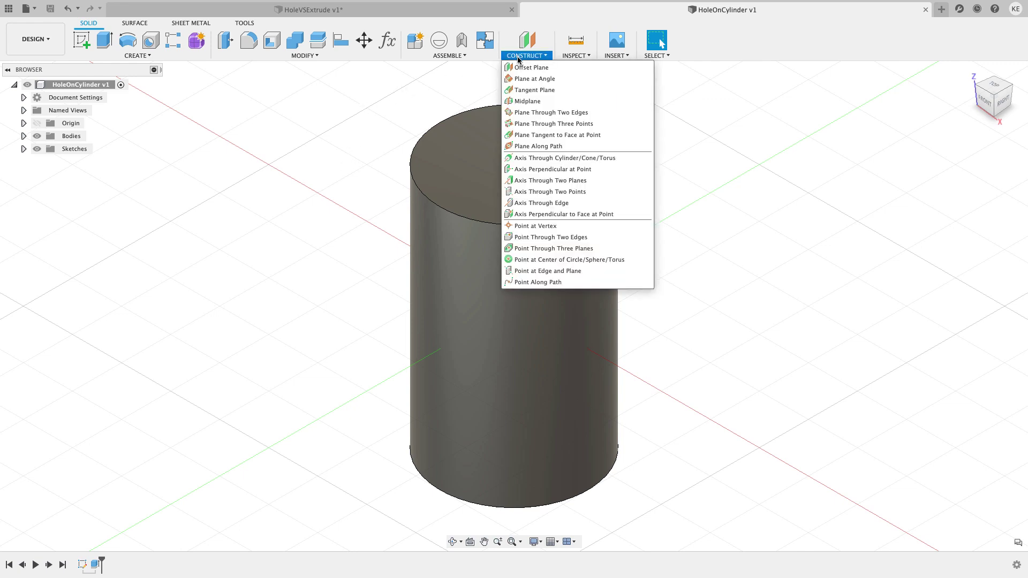
click(514, 89)
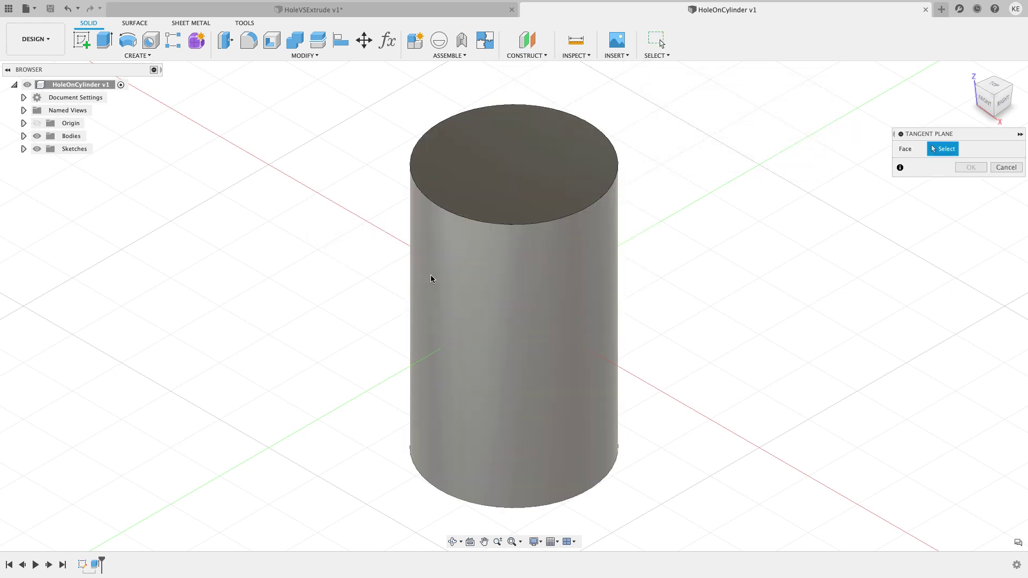
click(438, 289)
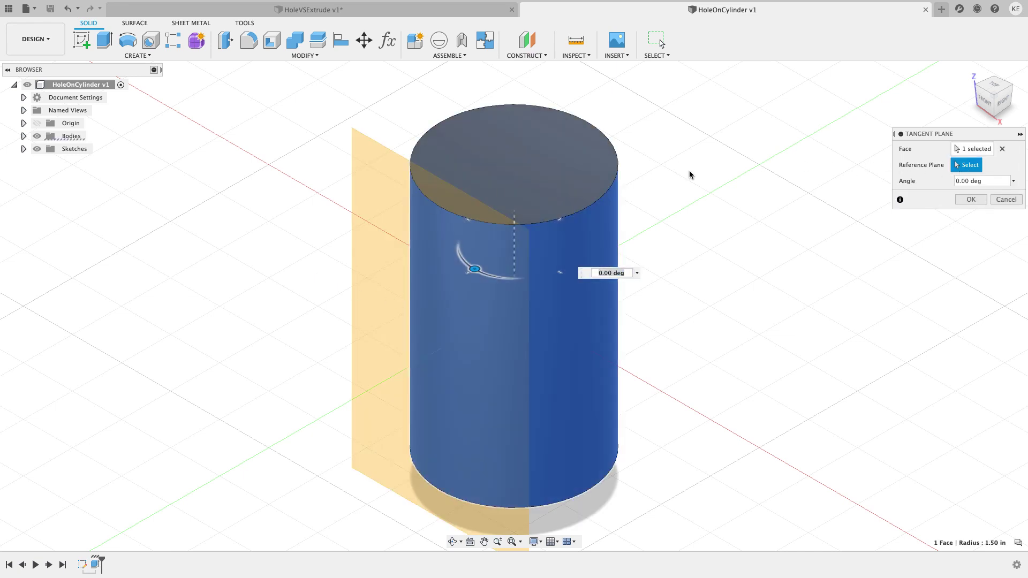
click(23, 123)
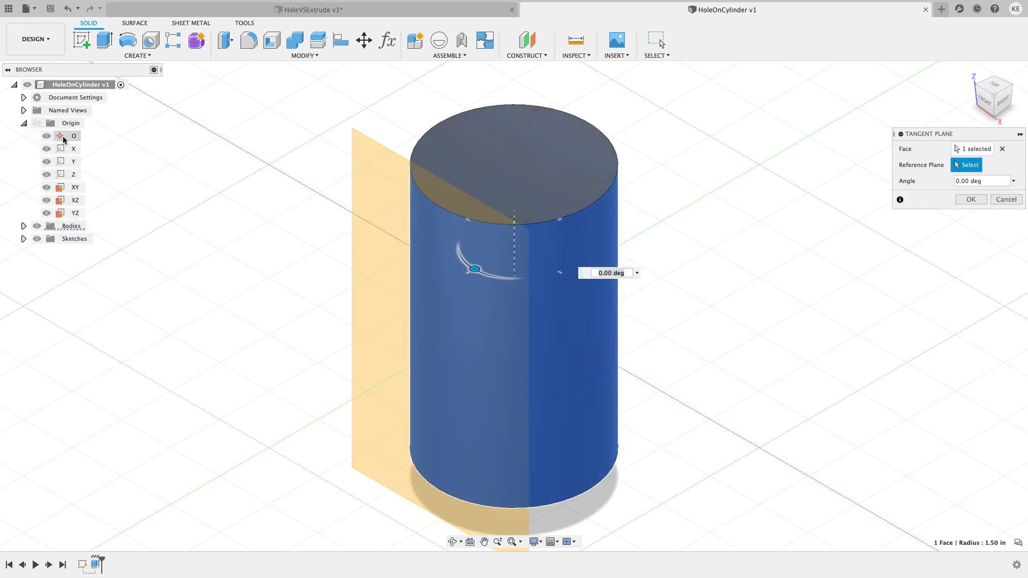
click(73, 201)
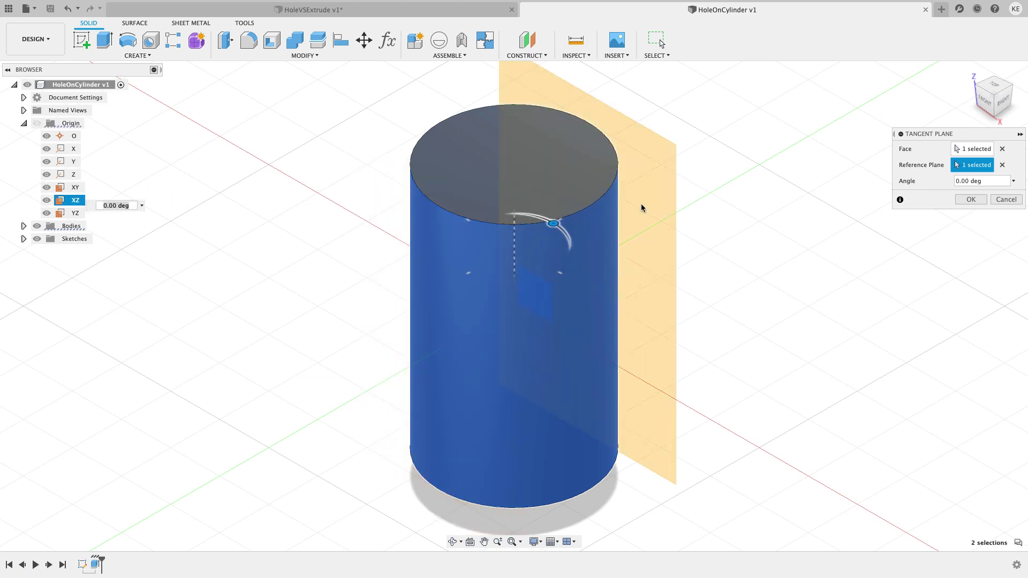
click(999, 181)
text(180)
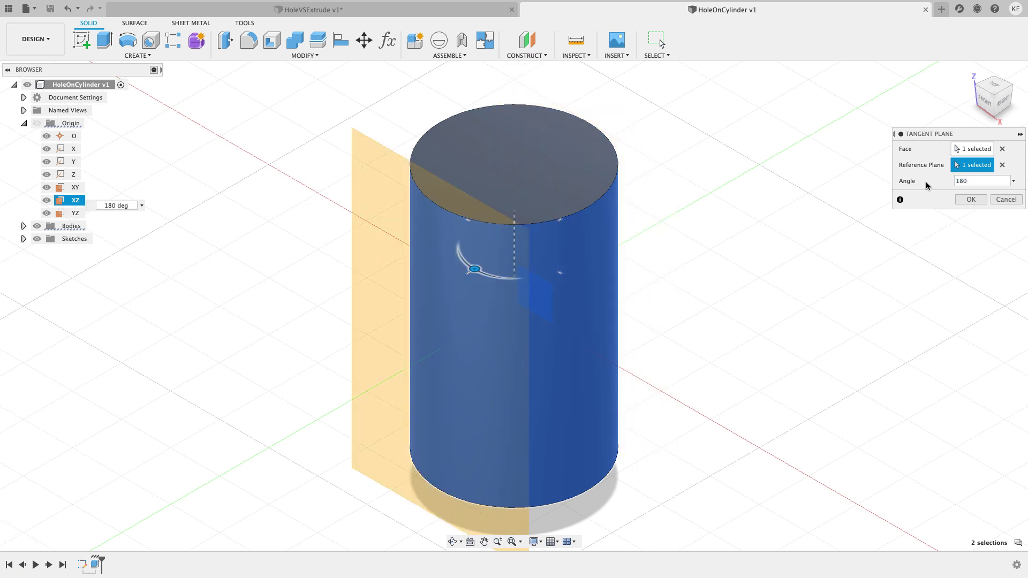
click(969, 199)
Start a sketch on the tangent plane and draw a circle about 1.18 in in diameter above the origin
click(81, 39)
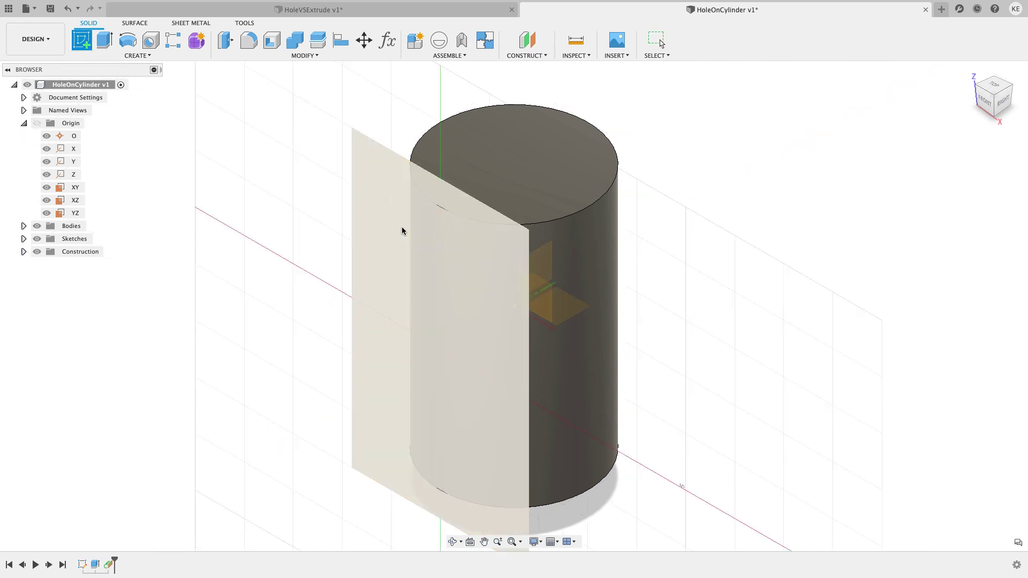
click(405, 230)
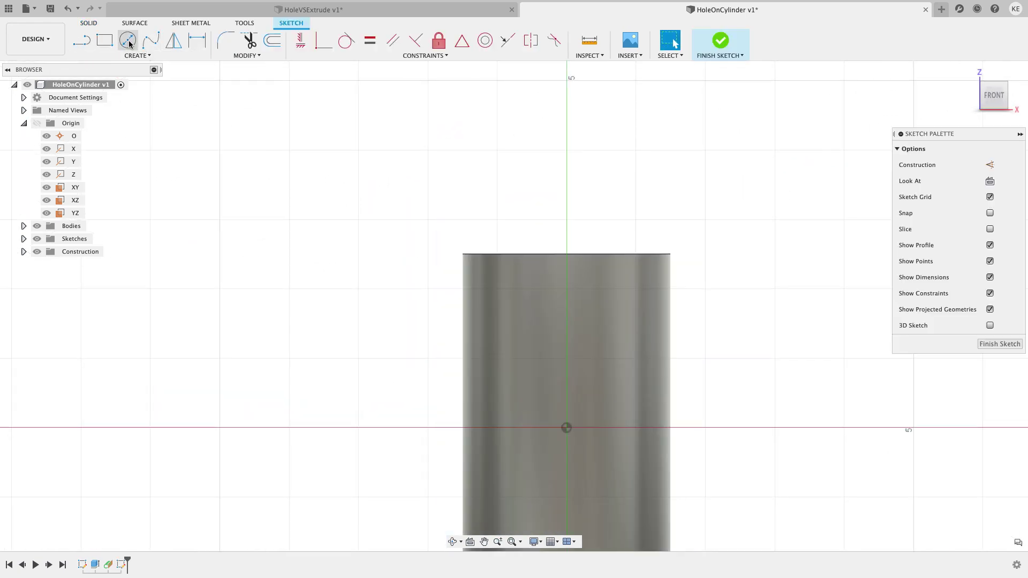
click(128, 40)
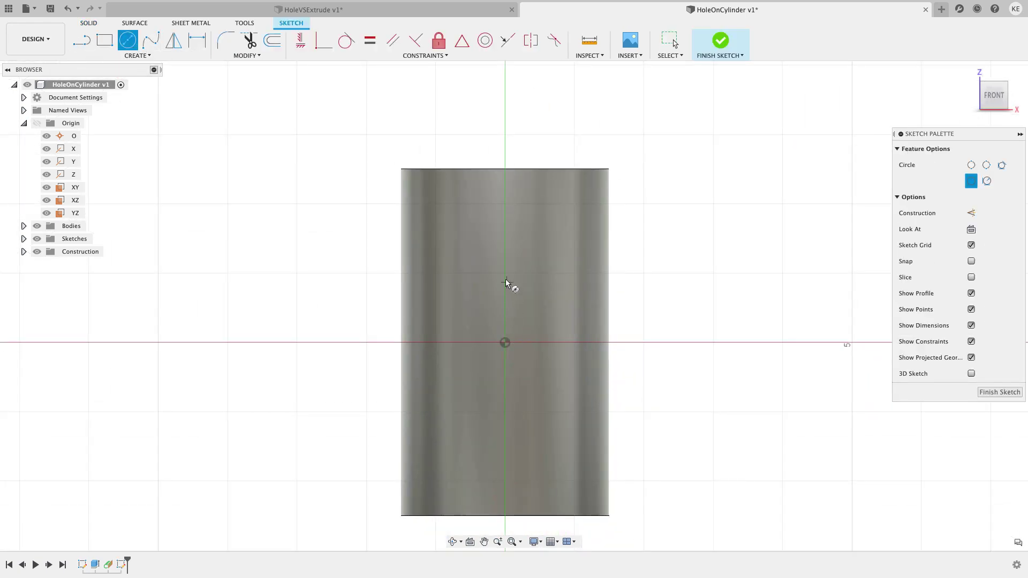
click(506, 269)
click(542, 288)
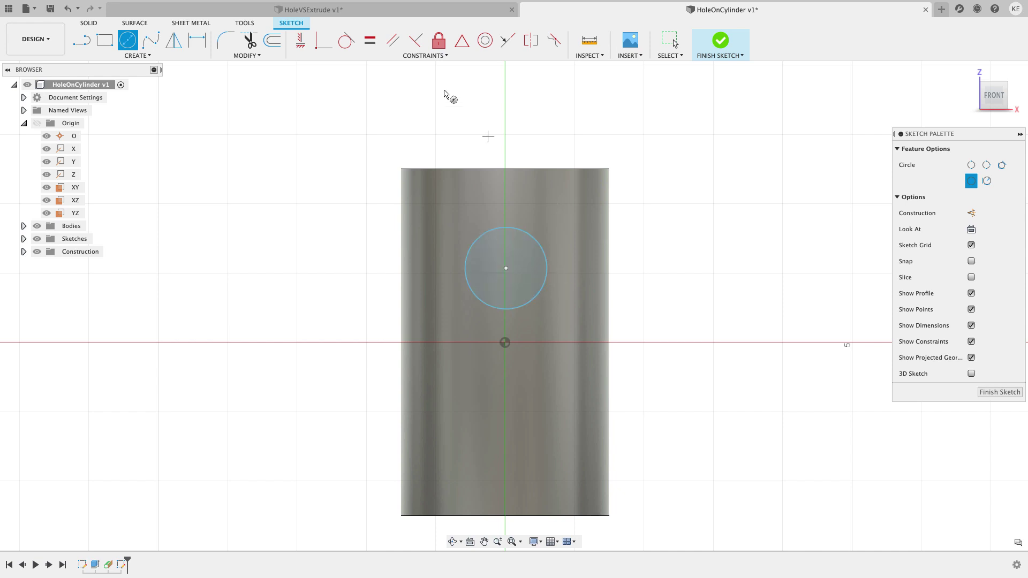
Constrain the circle's center vertically to the origin and dimension it 1.50 in from the cylinder's top edge
click(301, 41)
click(506, 338)
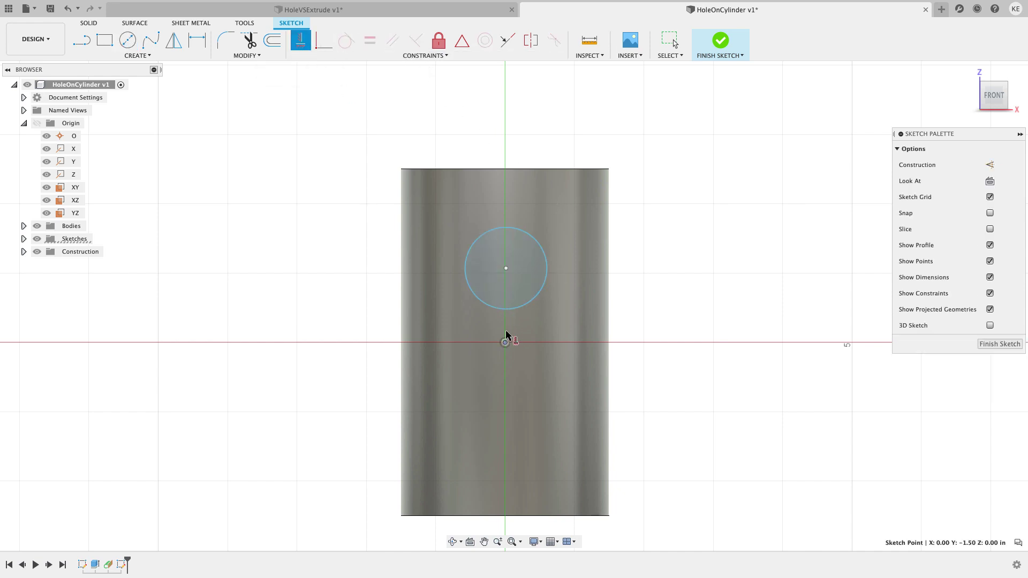
click(506, 269)
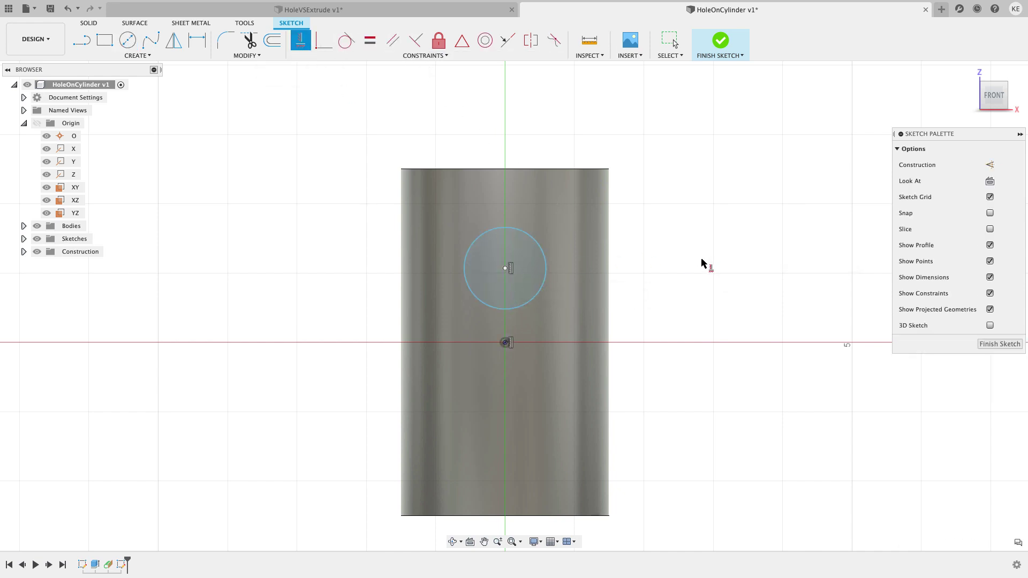
key(d)
click(523, 169)
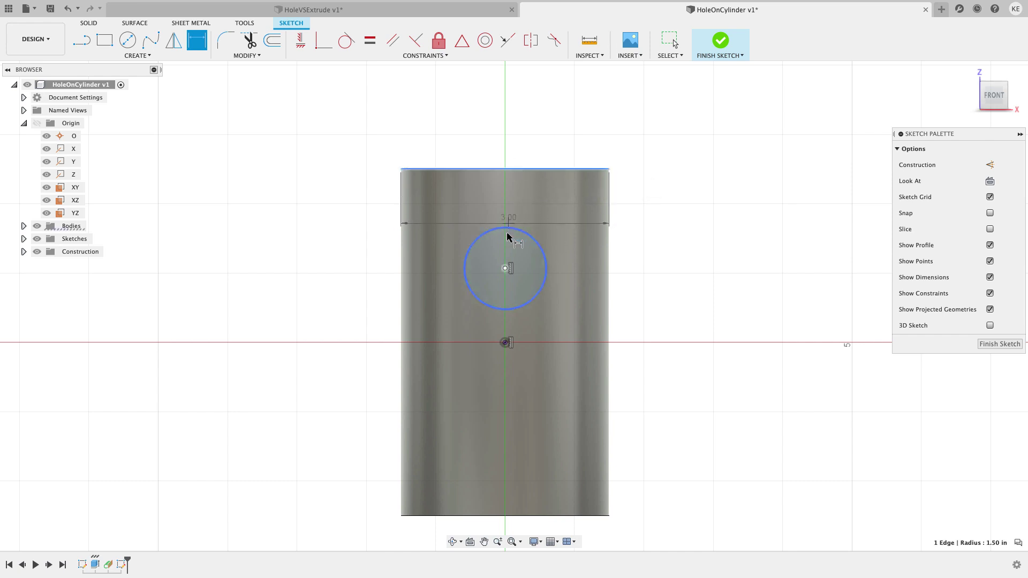
click(506, 269)
click(666, 231)
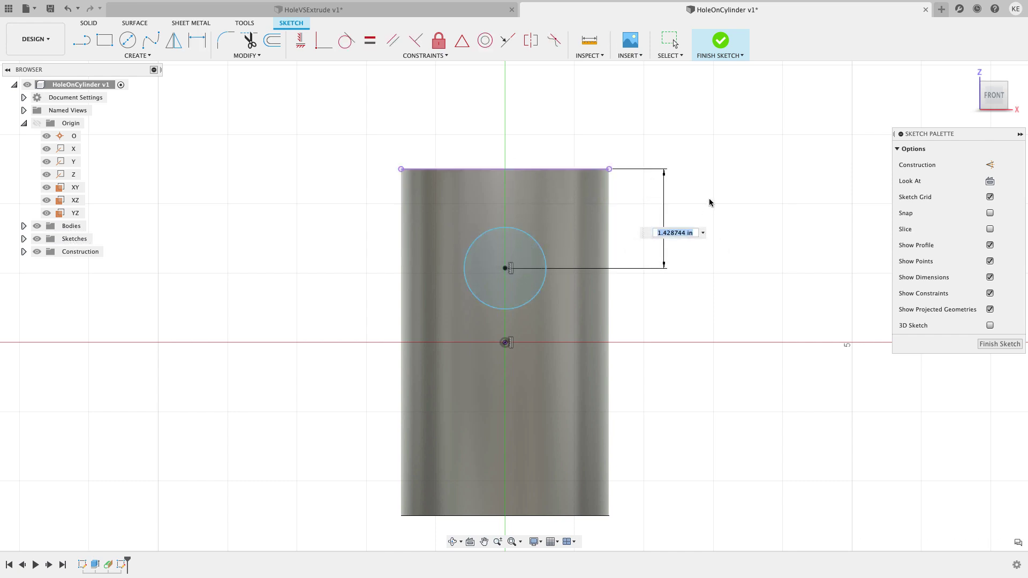
text(1.50)
key(Return)
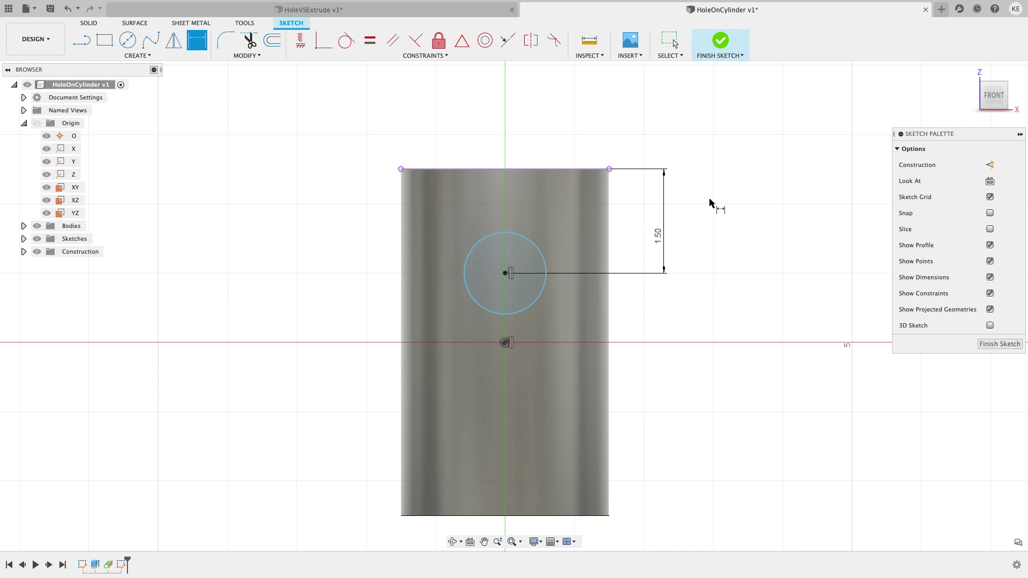
Dimension the circle's diameter as 0.75 in and finish the sketch
click(473, 250)
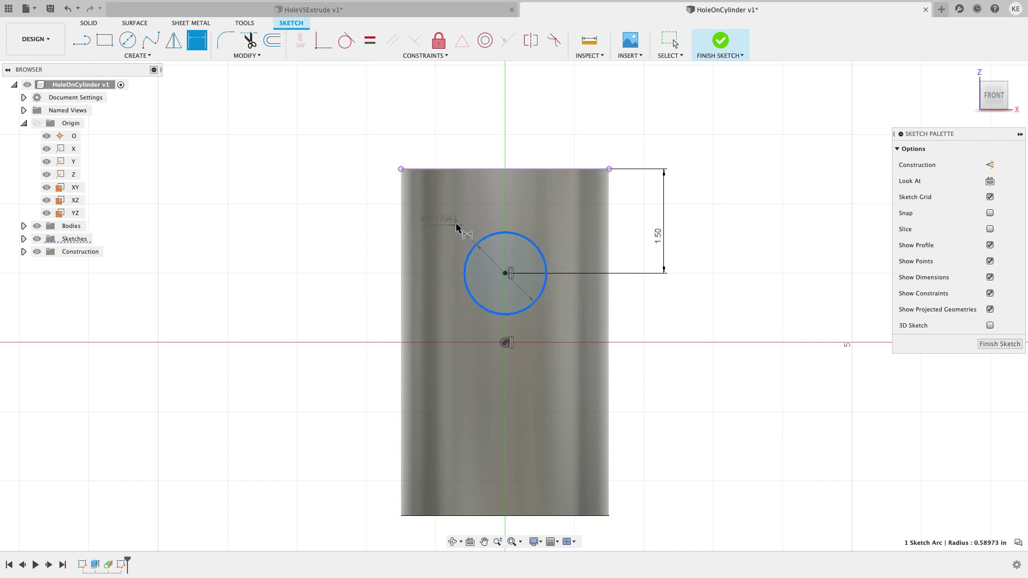
click(458, 223)
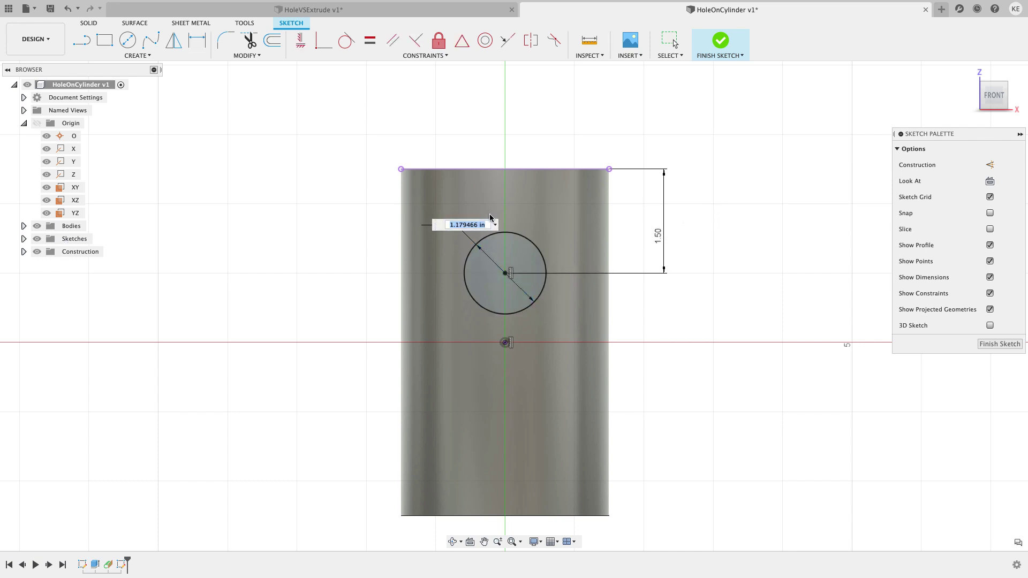
key(BackSpace)
text(.75)
key(Return)
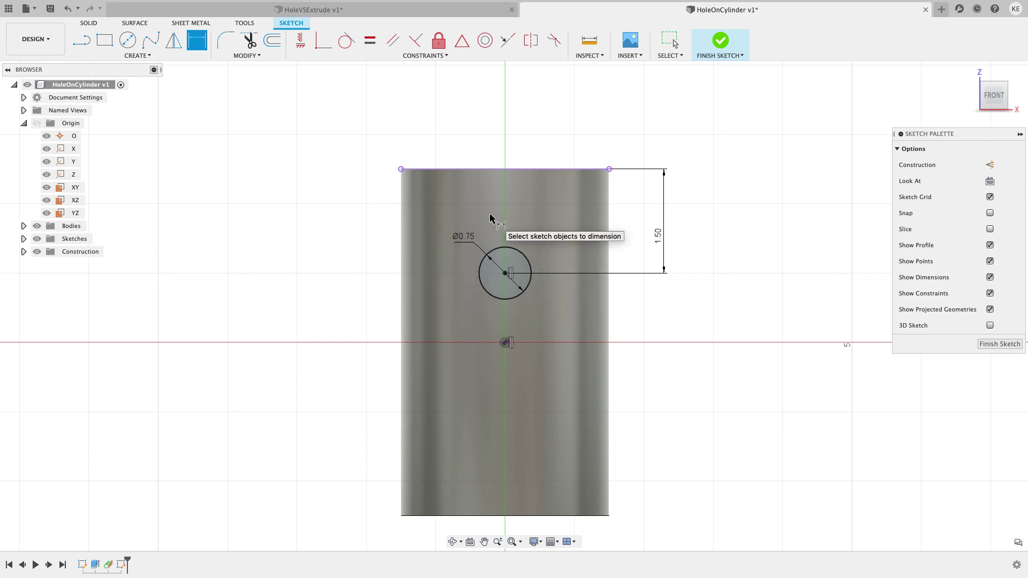
click(999, 344)
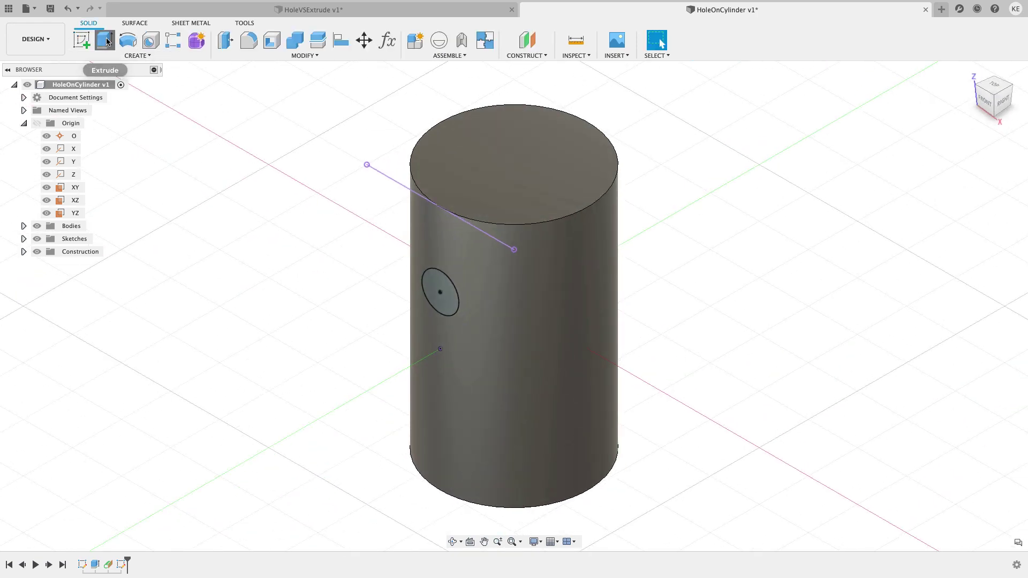
Extrude the circle profile as a cut through the cylinder with the extent set to All
click(105, 40)
drag(433, 296, 664, 162)
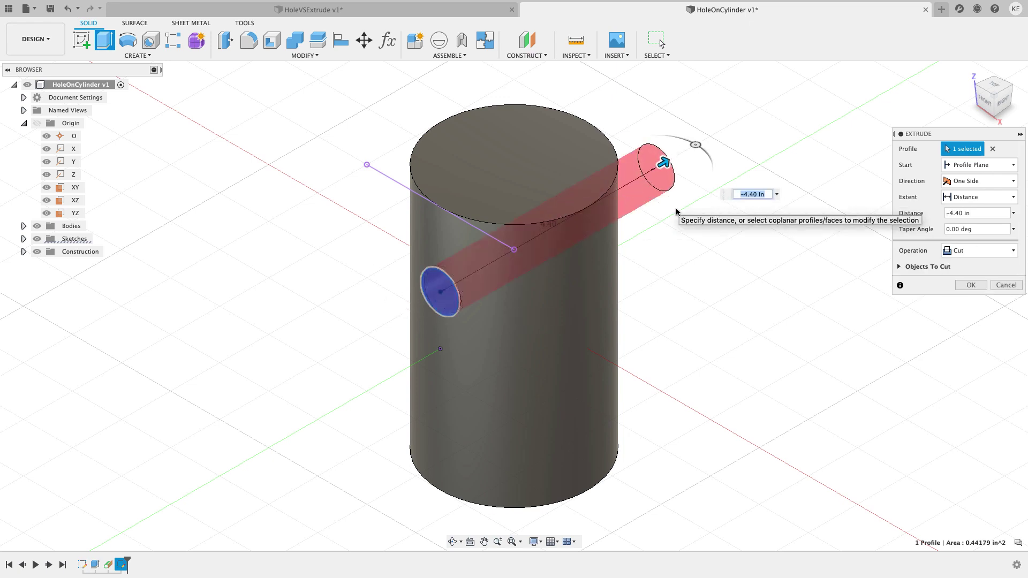
click(979, 198)
click(958, 234)
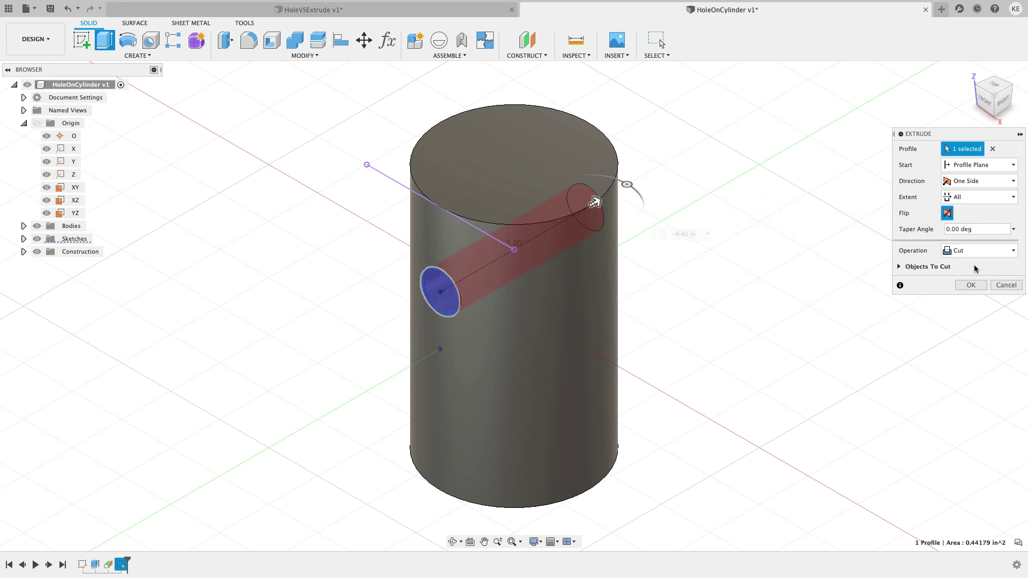
click(971, 286)
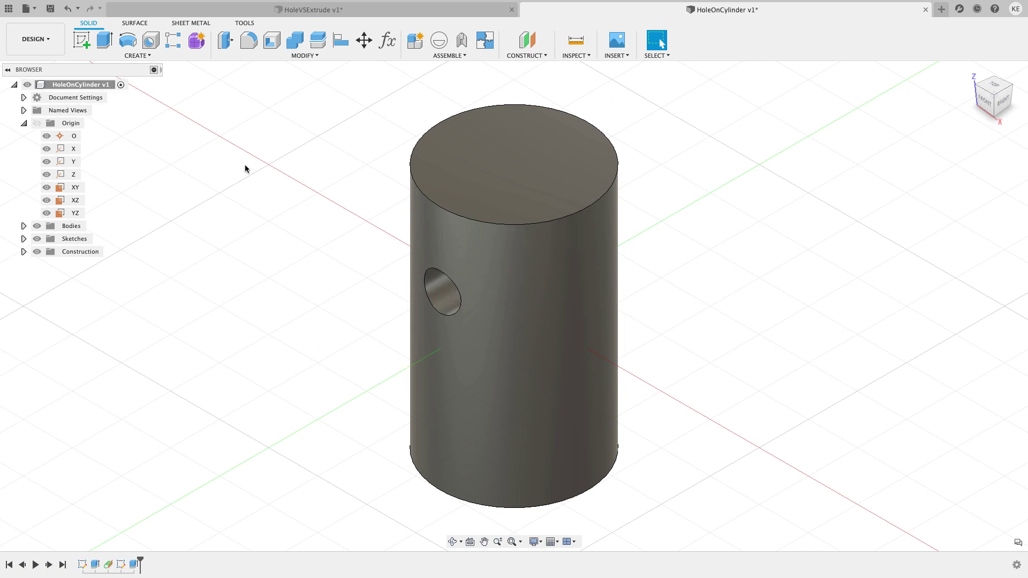
Start a Hole feature on the cylinder's side face, placing it below the extruded cut
click(150, 40)
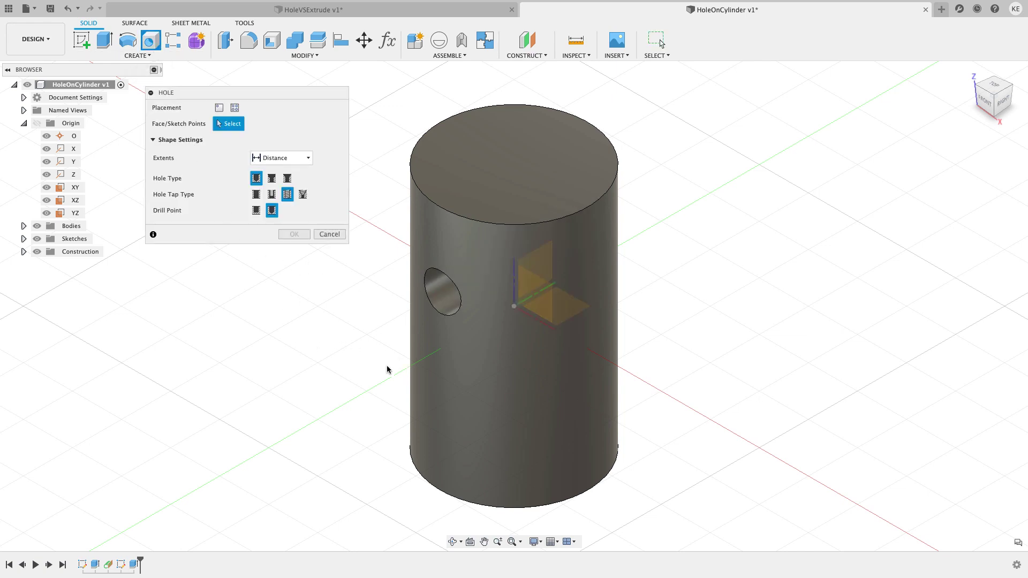
click(425, 388)
shift+middle_drag(468, 338, 507, 360)
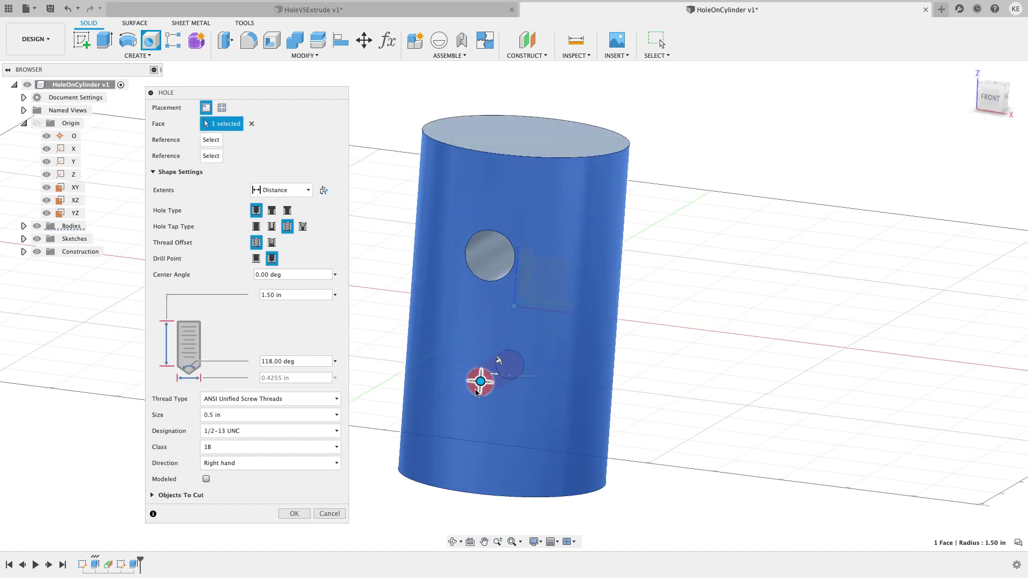
shift+middle_drag(507, 381, 801, 184)
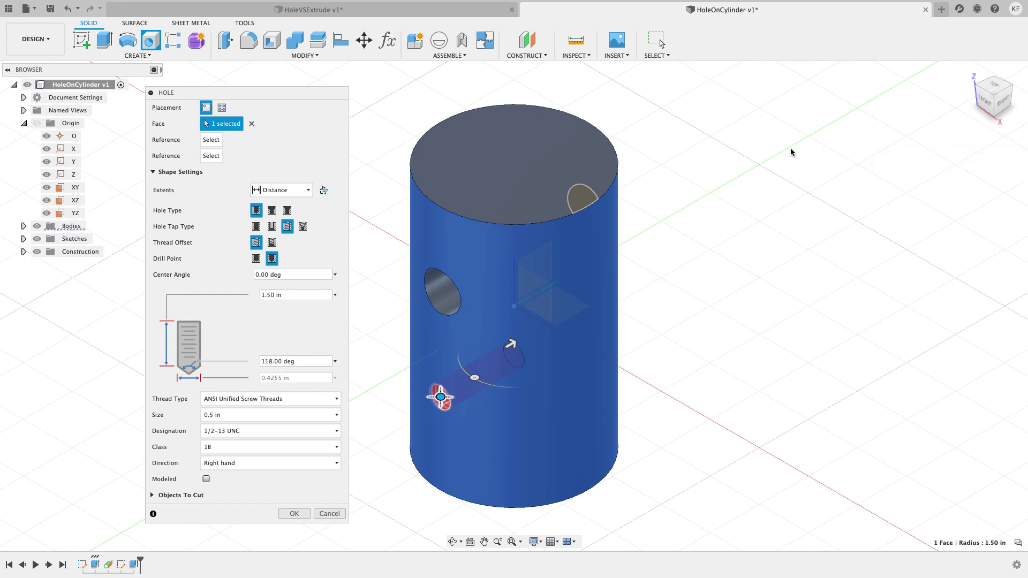
scroll(790, 152, down, 2)
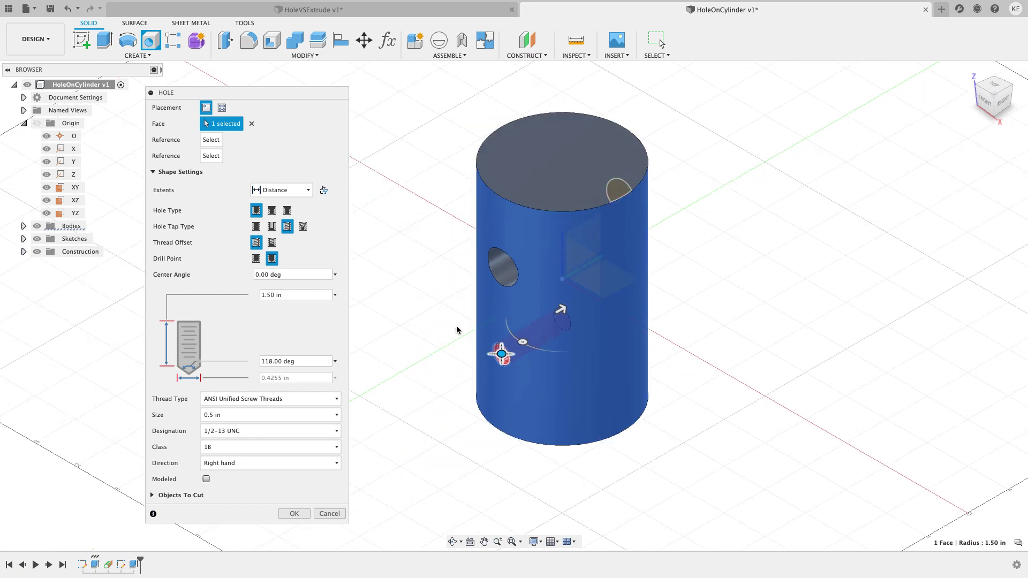
scroll(472, 325, up, 3)
click(297, 196)
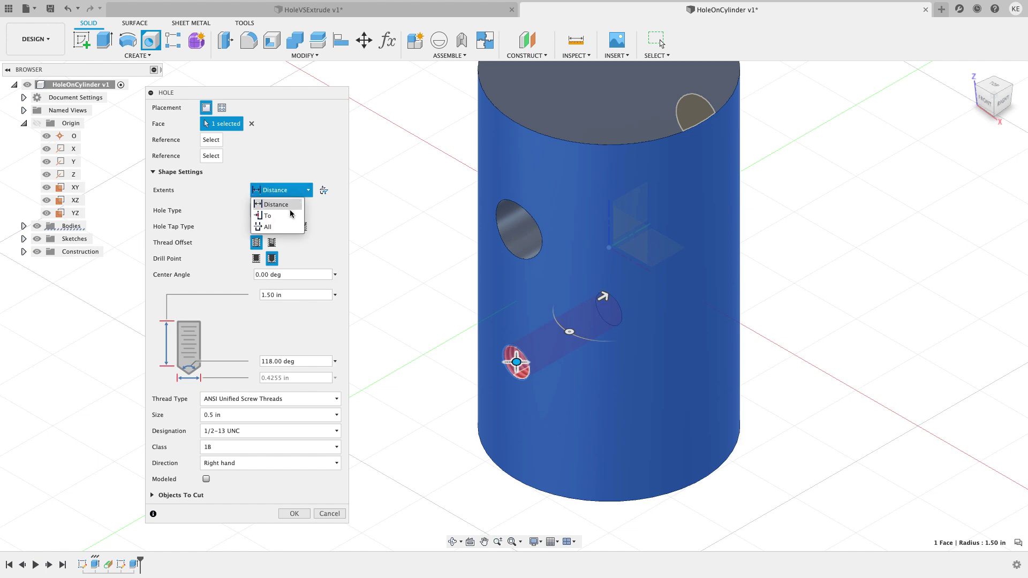
click(271, 175)
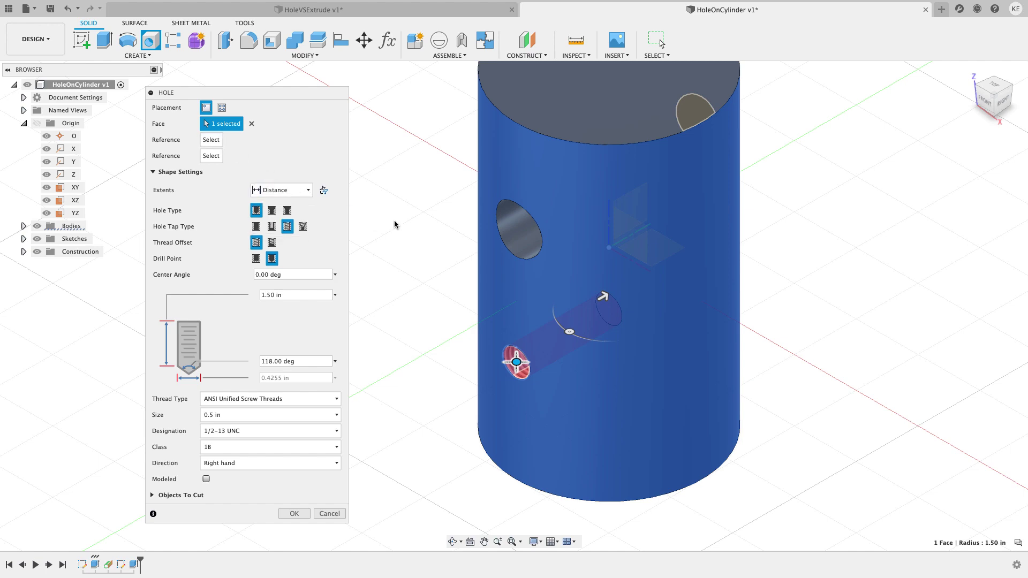
Reference the new hole to the cylinder's bottom edge and set its distance from that edge to 1.5 in
shift+middle_drag(385, 196, 563, 534)
click(560, 498)
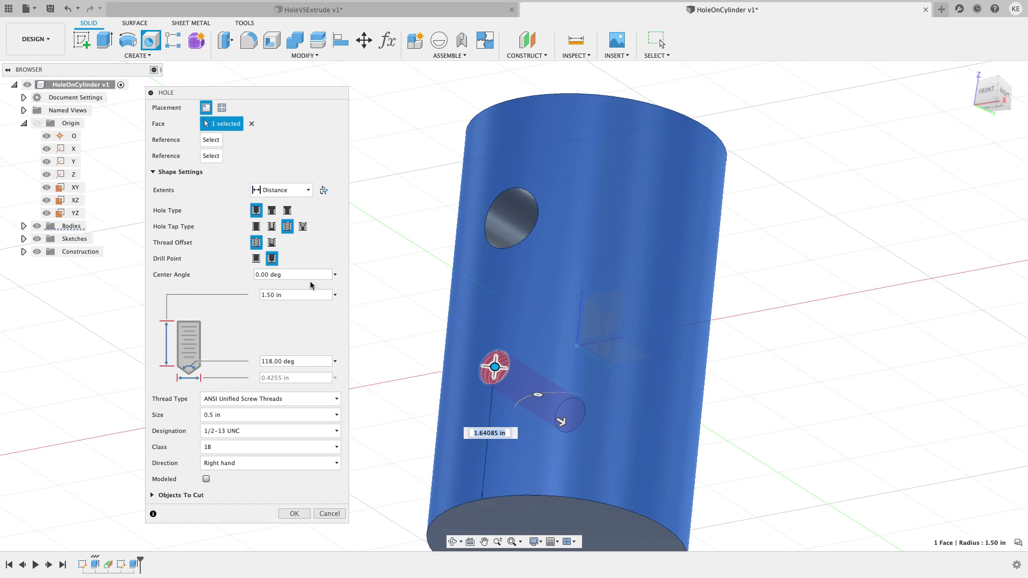
middle_drag(301, 296, 512, 234)
click(561, 371)
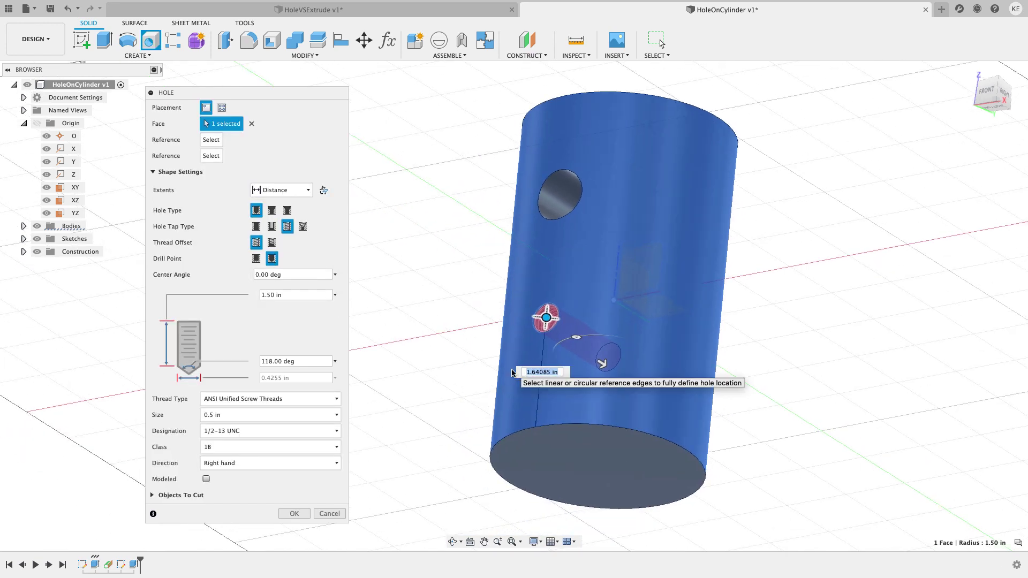
text(1.5)
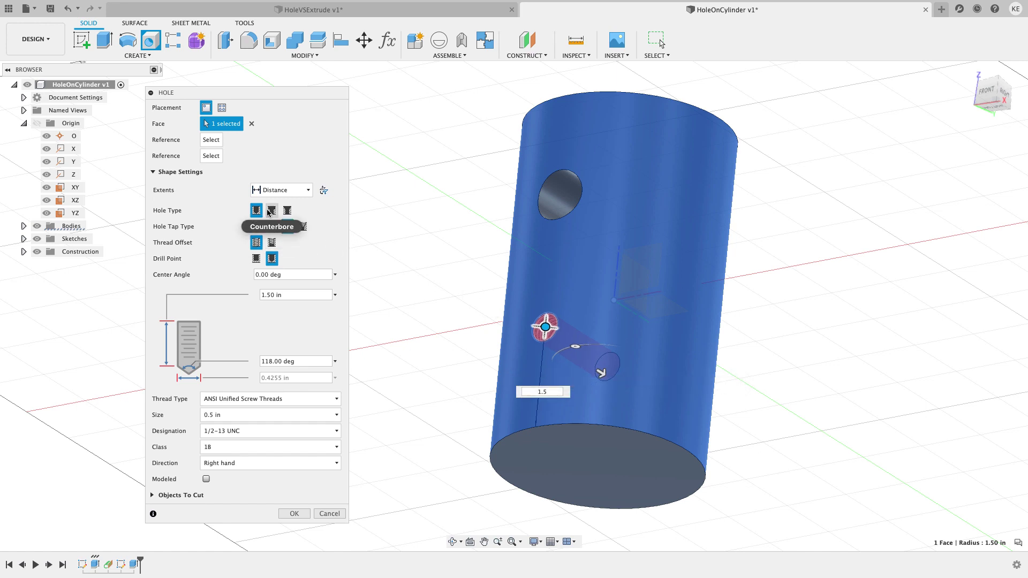
Make the new cylinder hole a simple hole with extents All and a diameter of 0.75 in, and create it
click(258, 227)
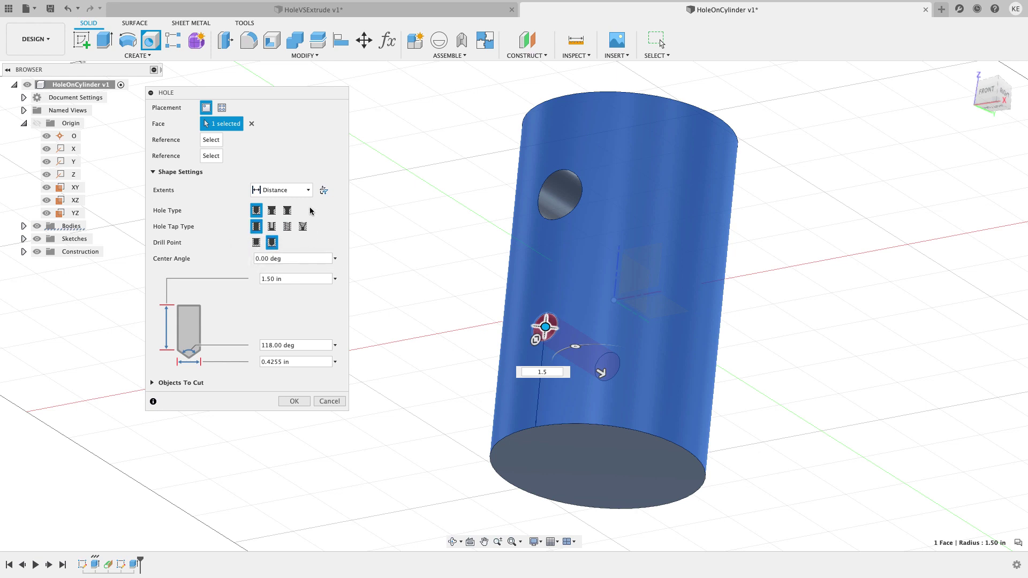
click(308, 190)
click(287, 226)
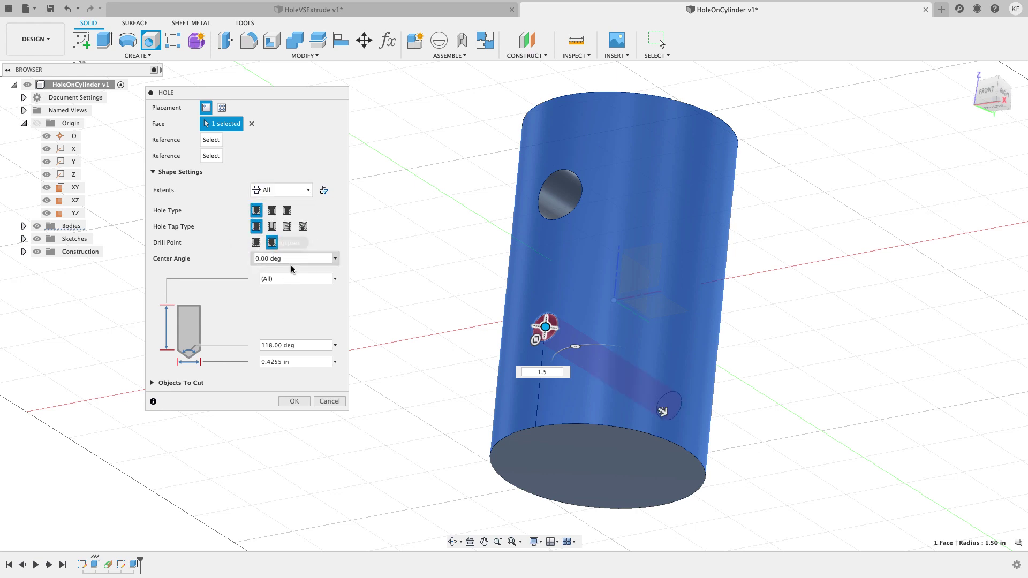
click(292, 362)
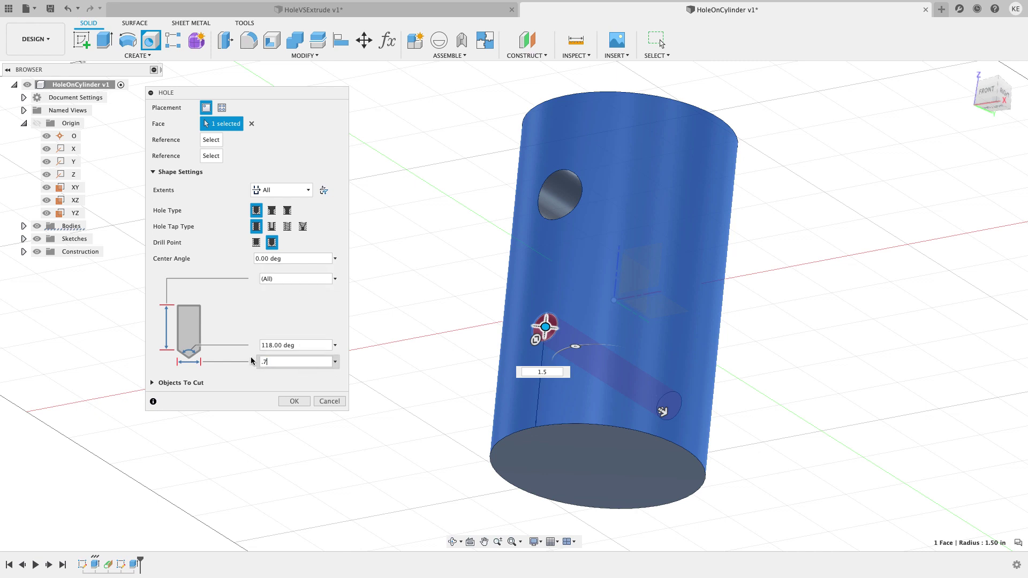
click(294, 401)
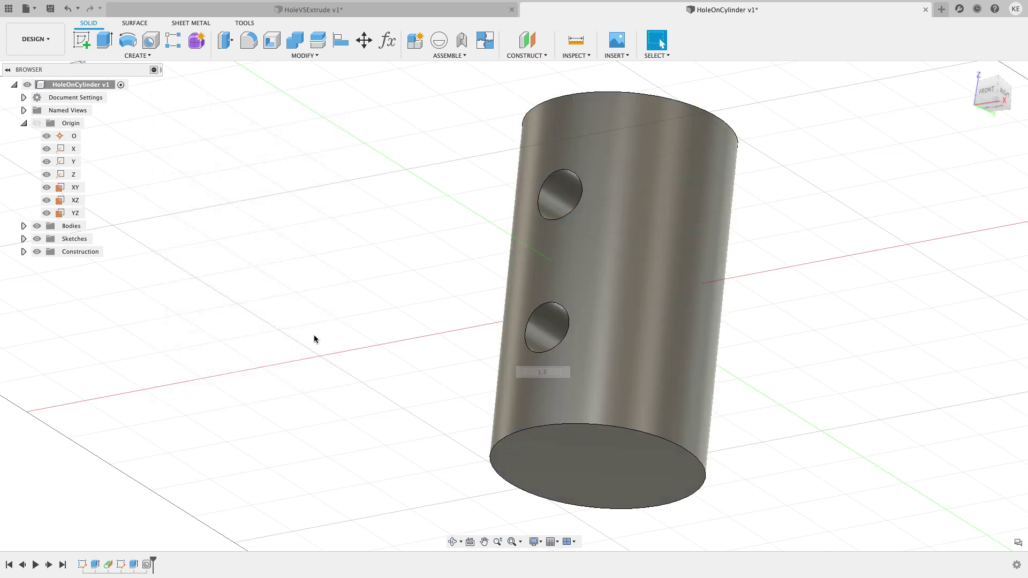
shift+middle_drag(314, 338, 728, 209)
click(992, 94)
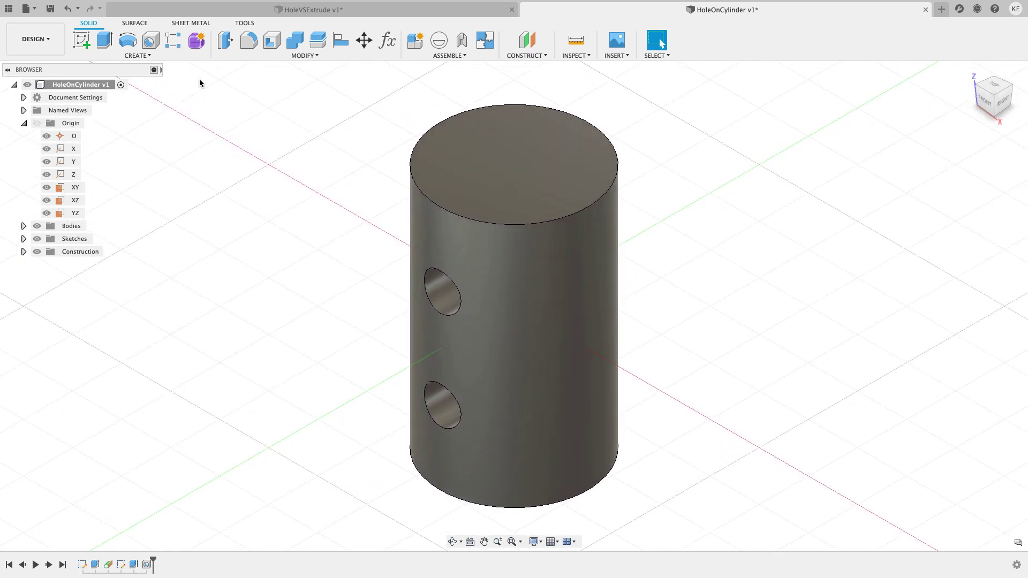
Start another Hole feature on the cylinder's side face, about mid-height, and rotate it to a center angle of 45 deg
click(150, 40)
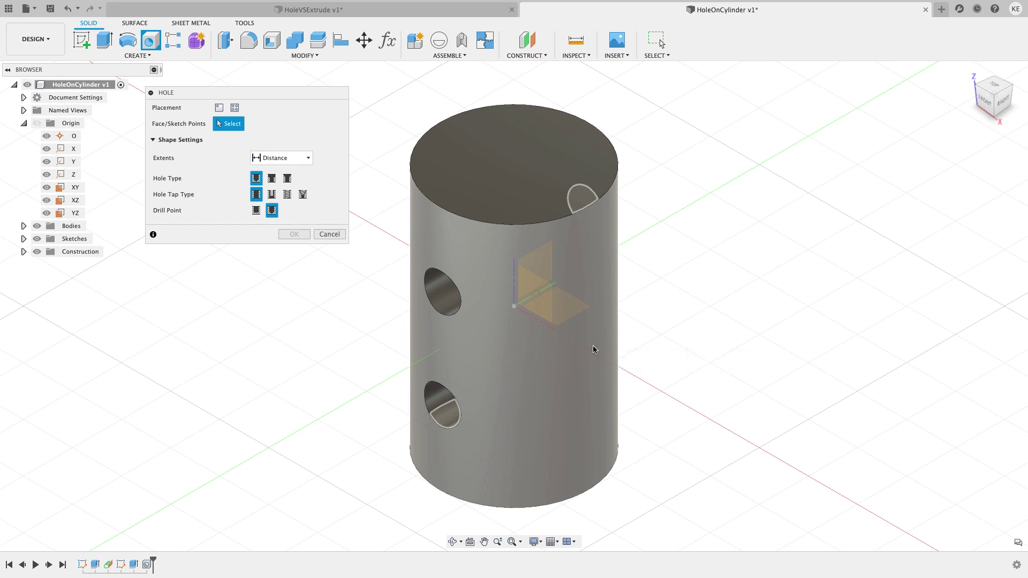
click(593, 346)
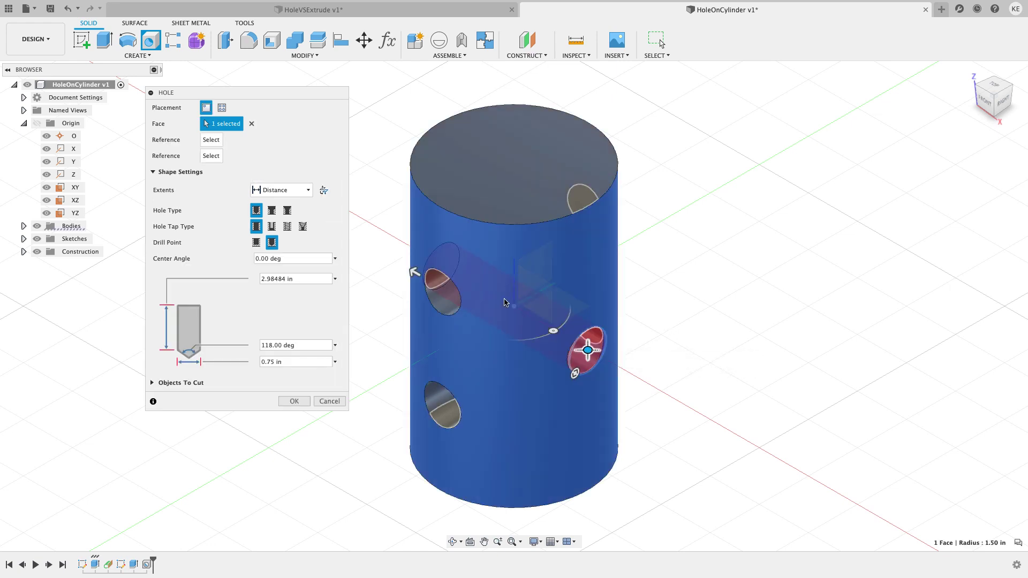
click(999, 86)
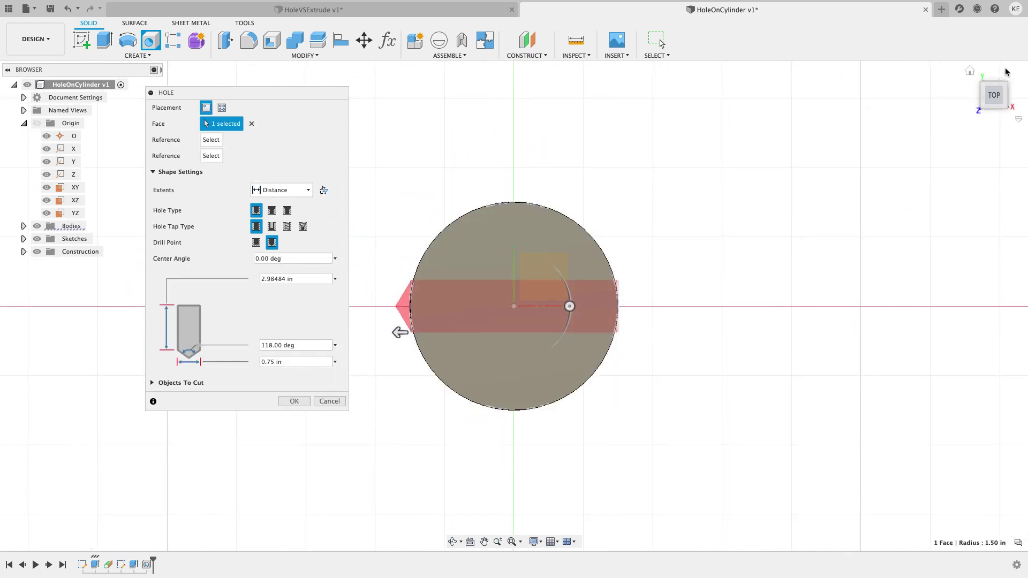
click(970, 70)
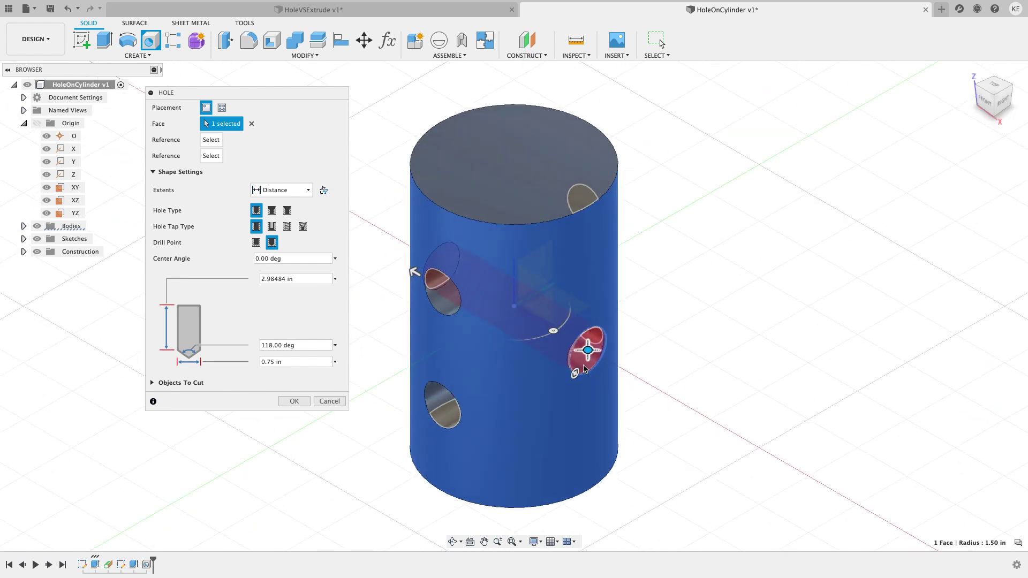
drag(554, 331, 605, 309)
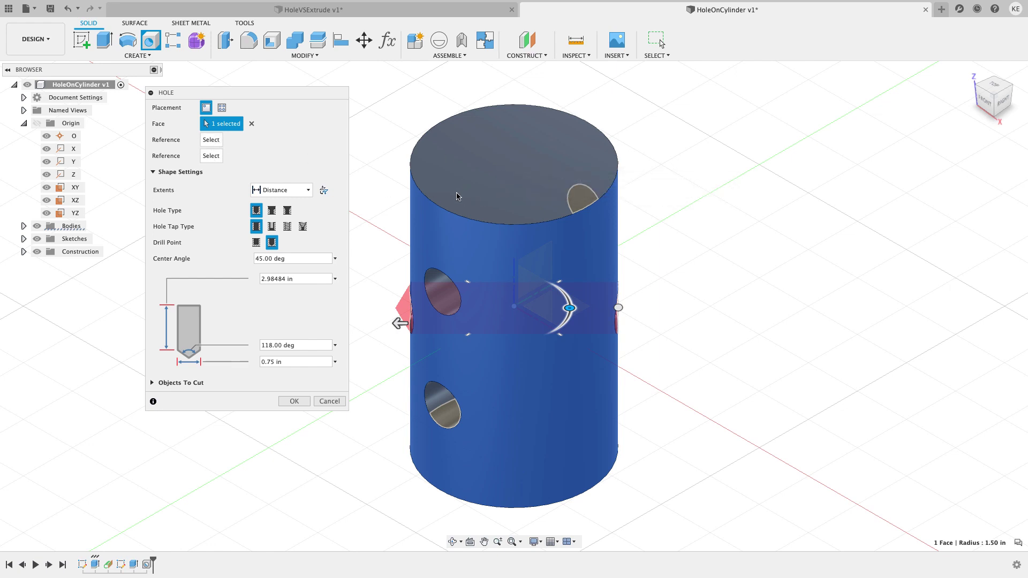
Set the angled hole's extents to All and create it through the cylinder
scroll(397, 237, up, 2)
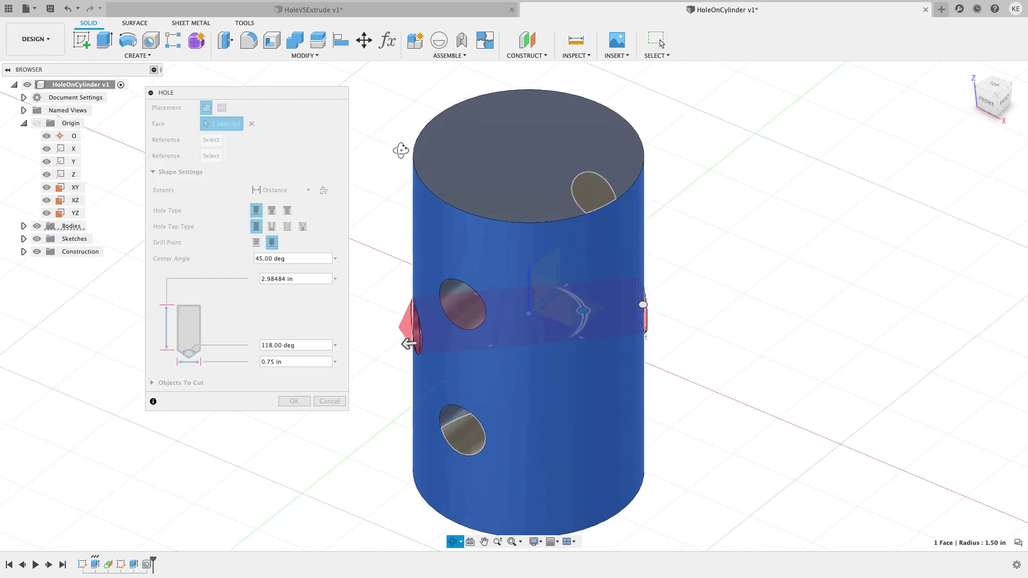
shift+middle_drag(402, 149, 401, 284)
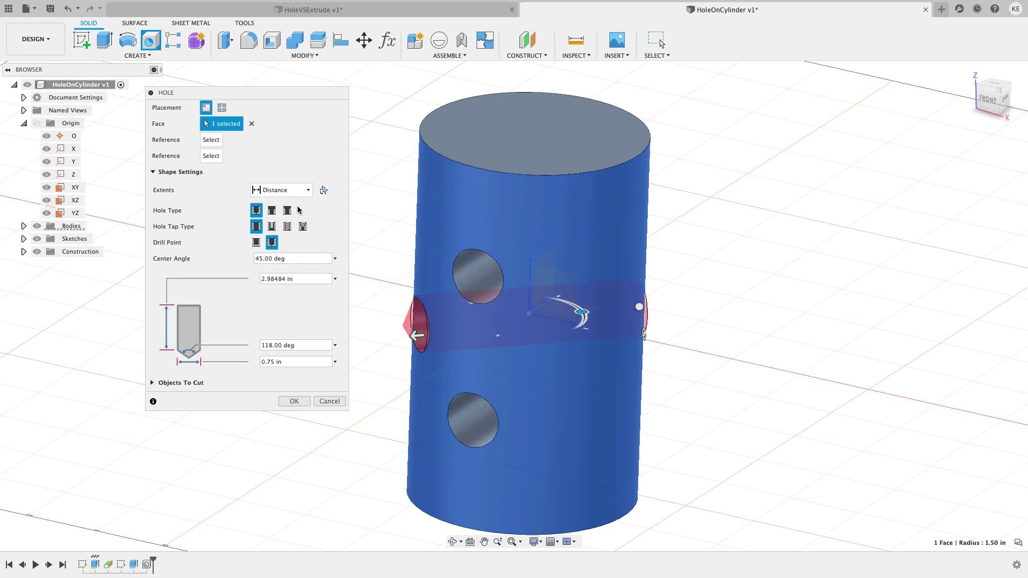
click(305, 191)
click(277, 226)
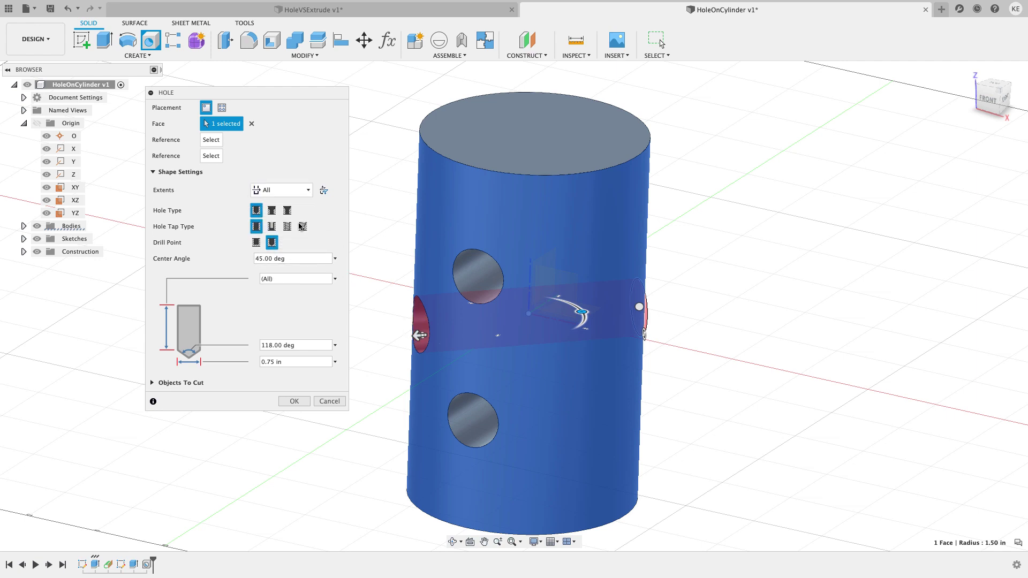
click(294, 401)
shift+middle_drag(642, 287, 868, 207)
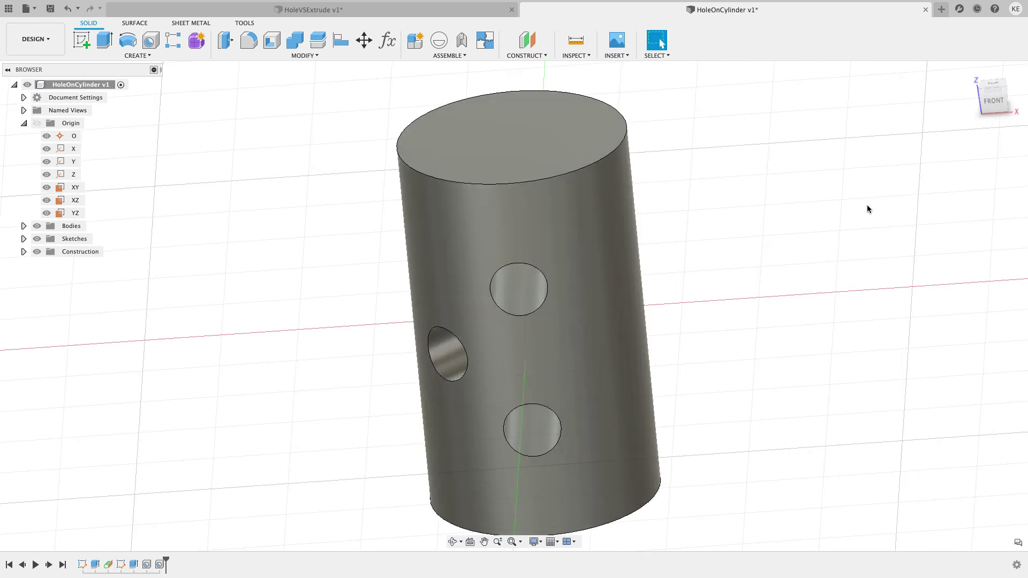
click(1005, 88)
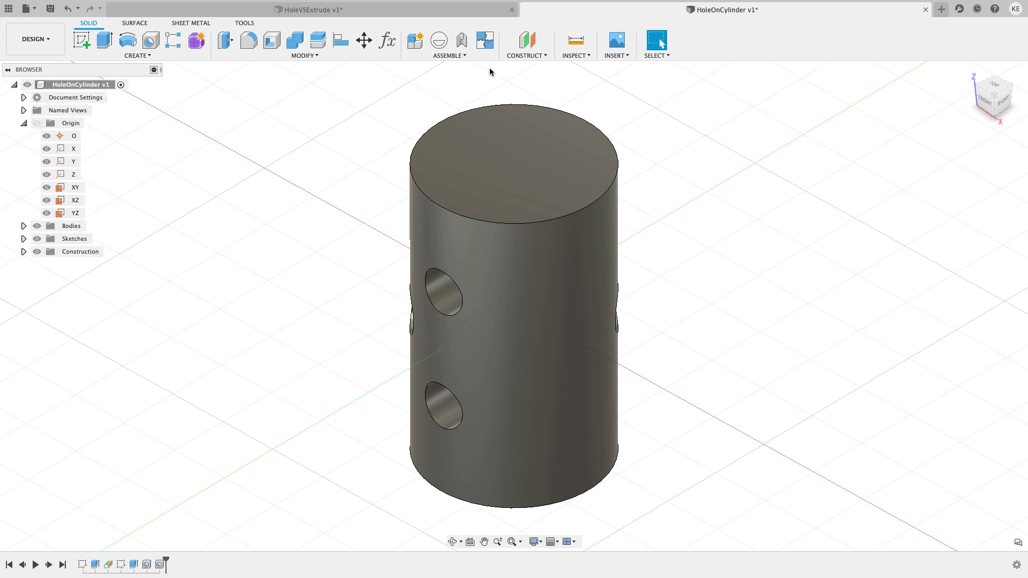
Switch to the HoleVSExtrude design and save it with the version description User Saved
click(414, 9)
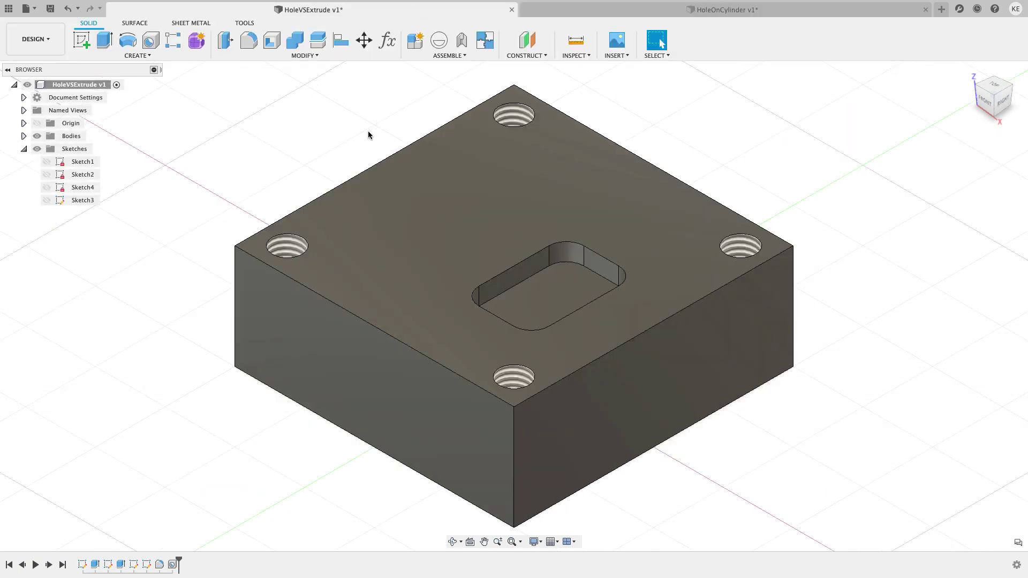
click(50, 8)
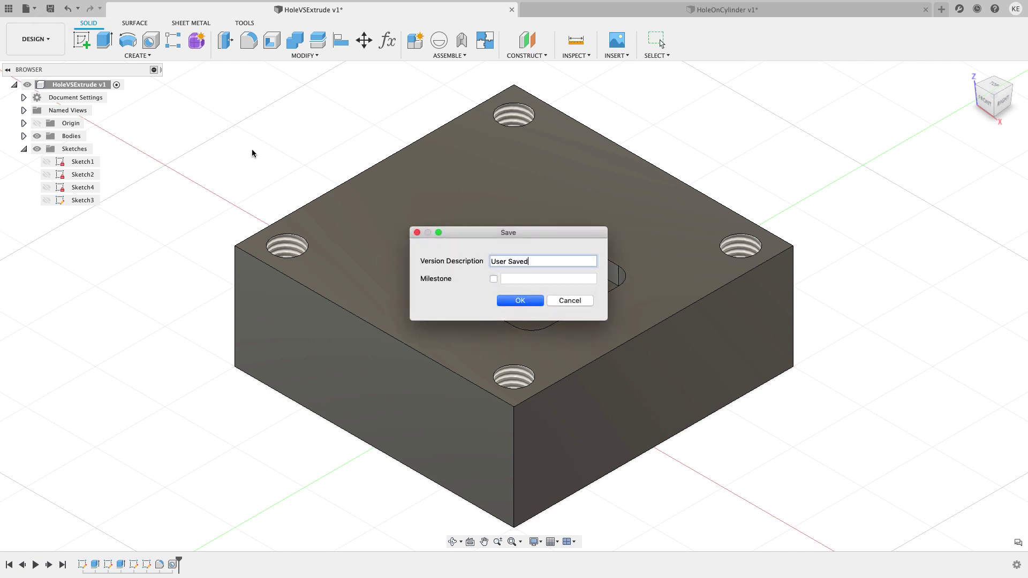
click(518, 300)
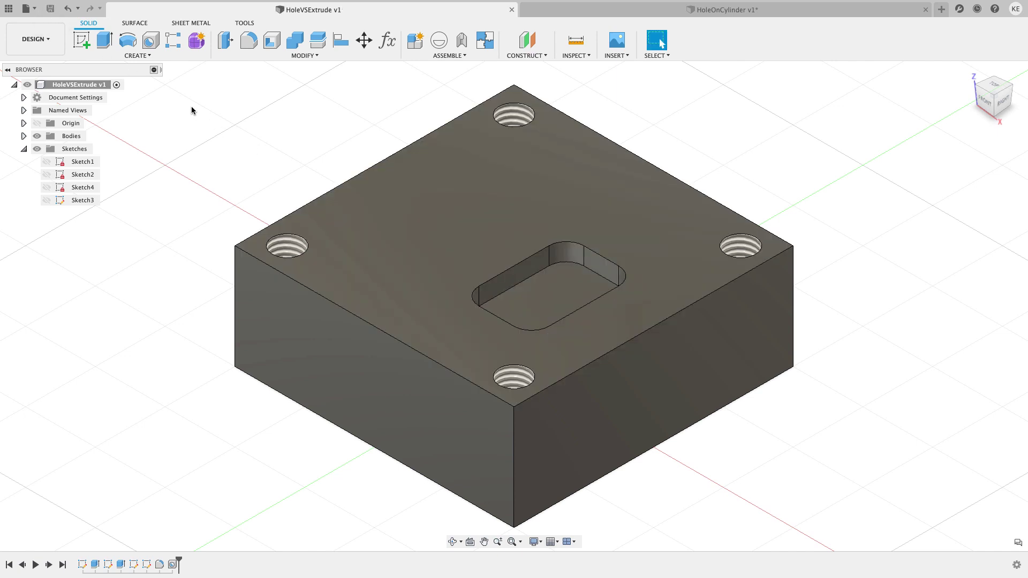
Create a new drawing from the HoleVSExtrude design, using the ASME standard, inch units and a B (17in x 11in) sheet
click(55, 41)
mouse_move(59, 177)
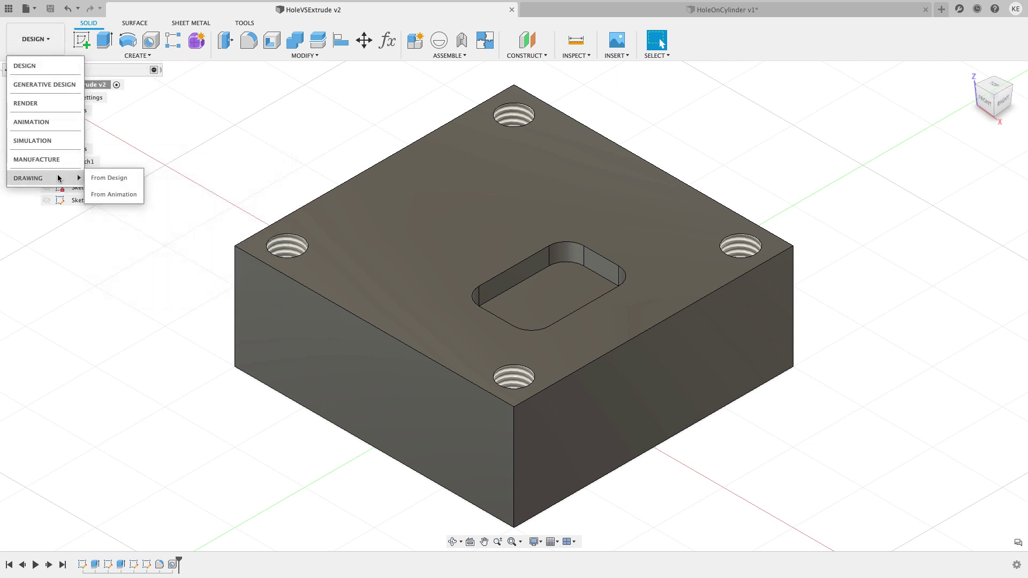
click(111, 177)
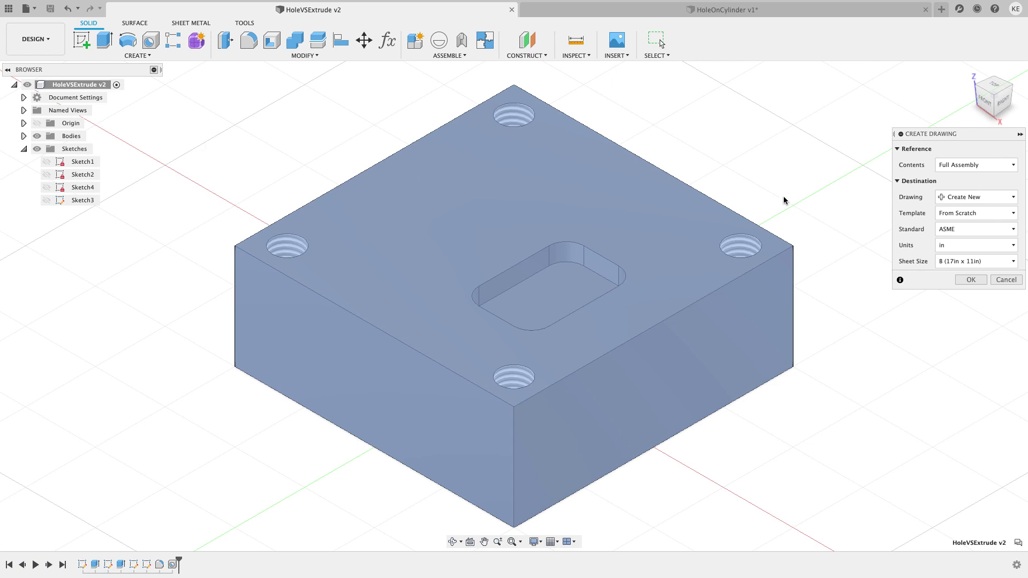
click(971, 280)
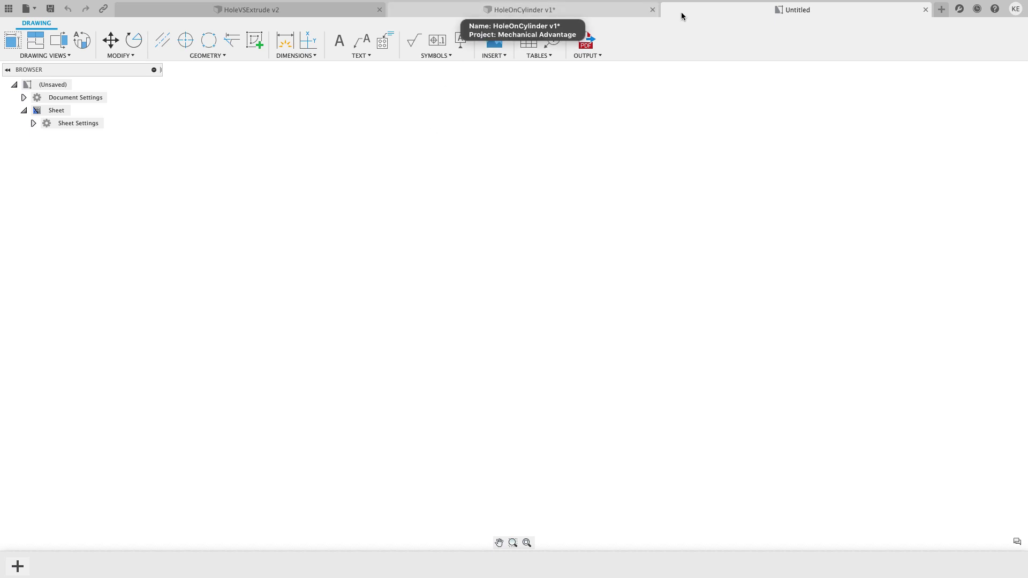
click(632, 15)
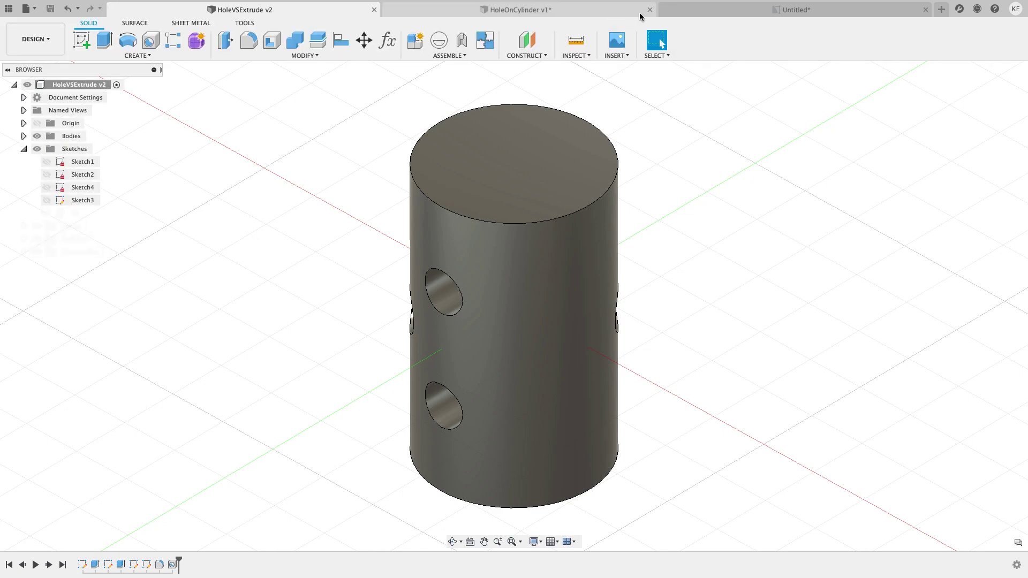
click(667, 10)
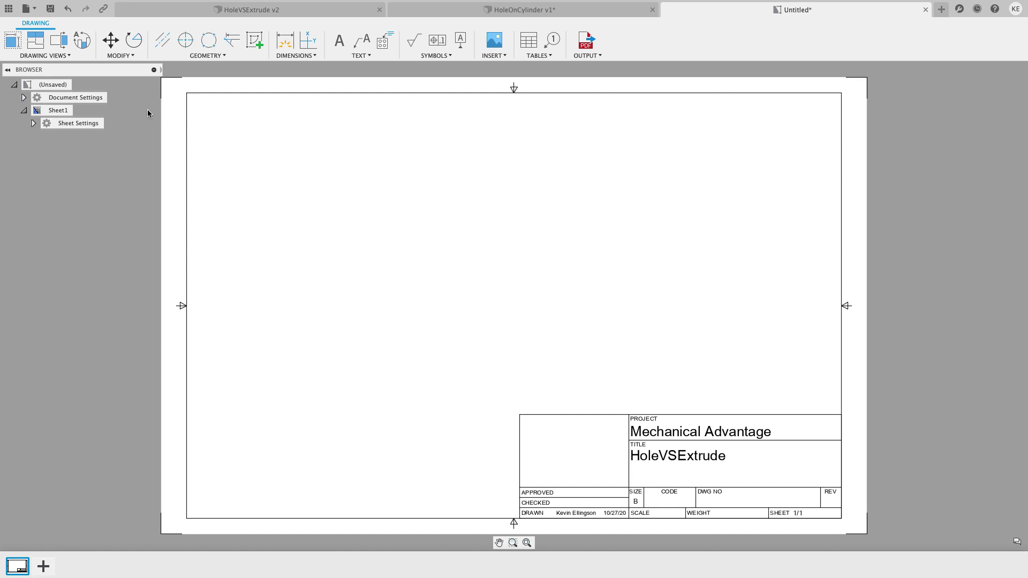
Place a base view of the block on the sheet with TOP orientation and a scale of 1
click(36, 40)
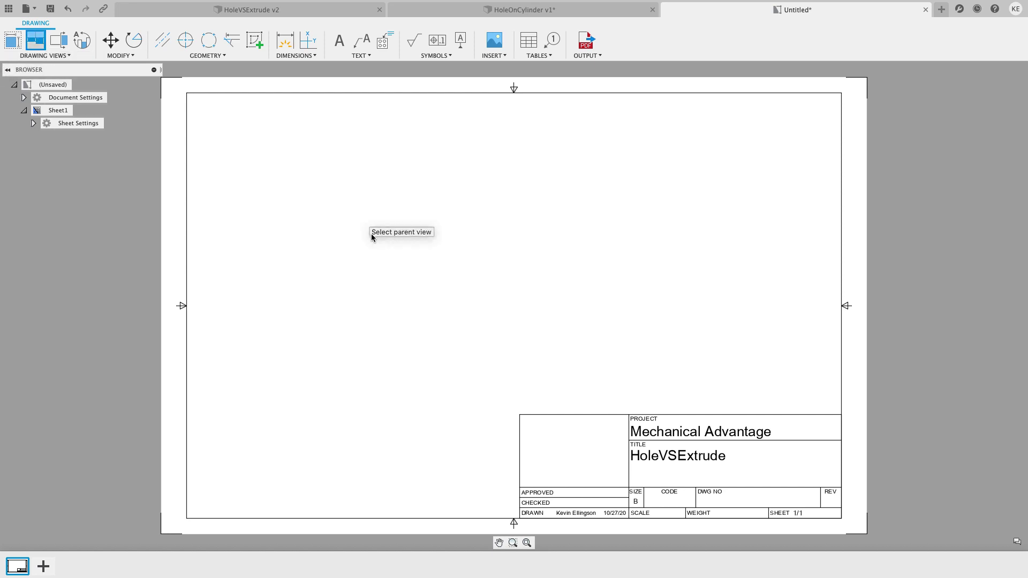
click(12, 40)
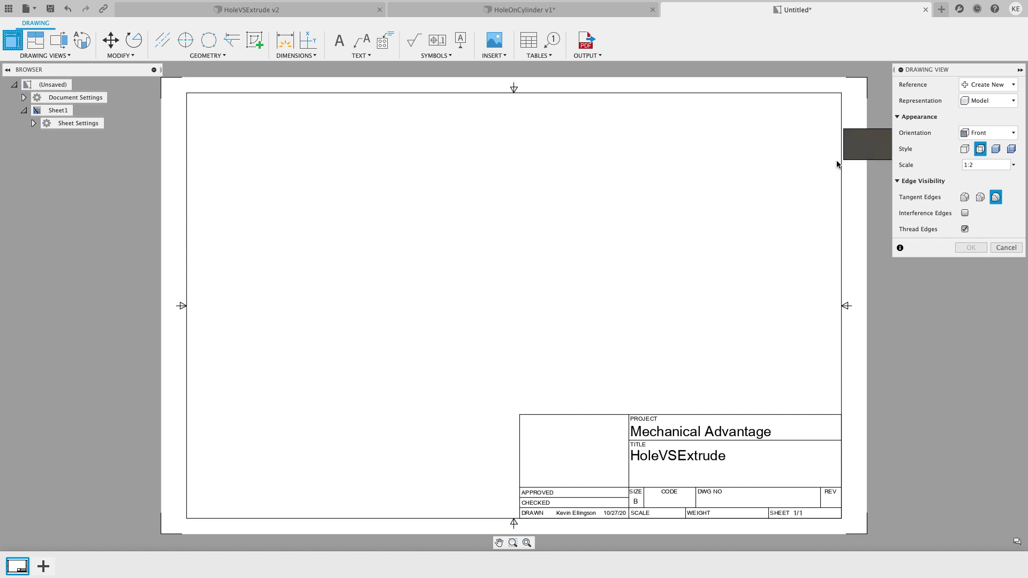
click(983, 134)
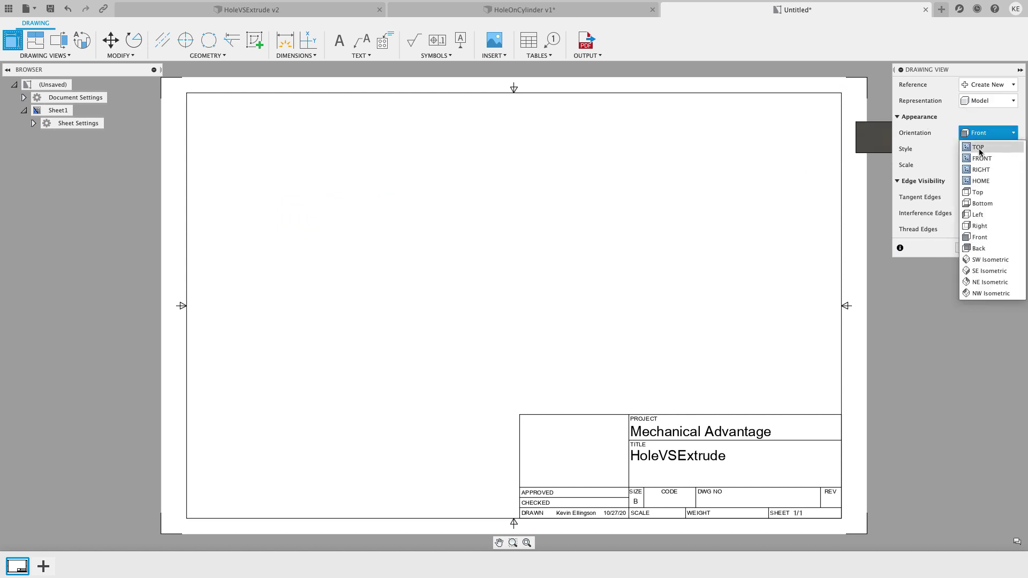
click(979, 148)
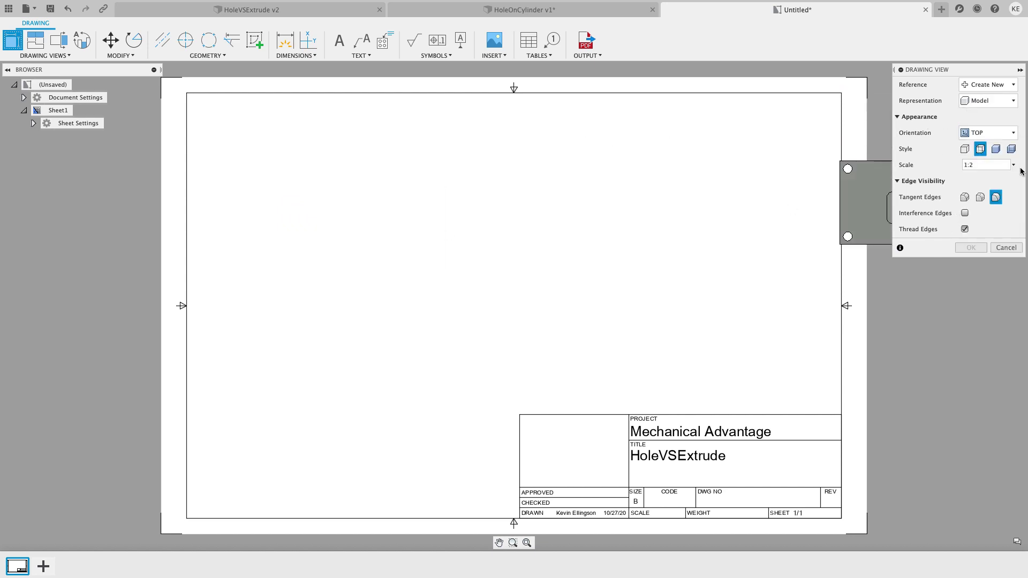
click(970, 164)
key(Return)
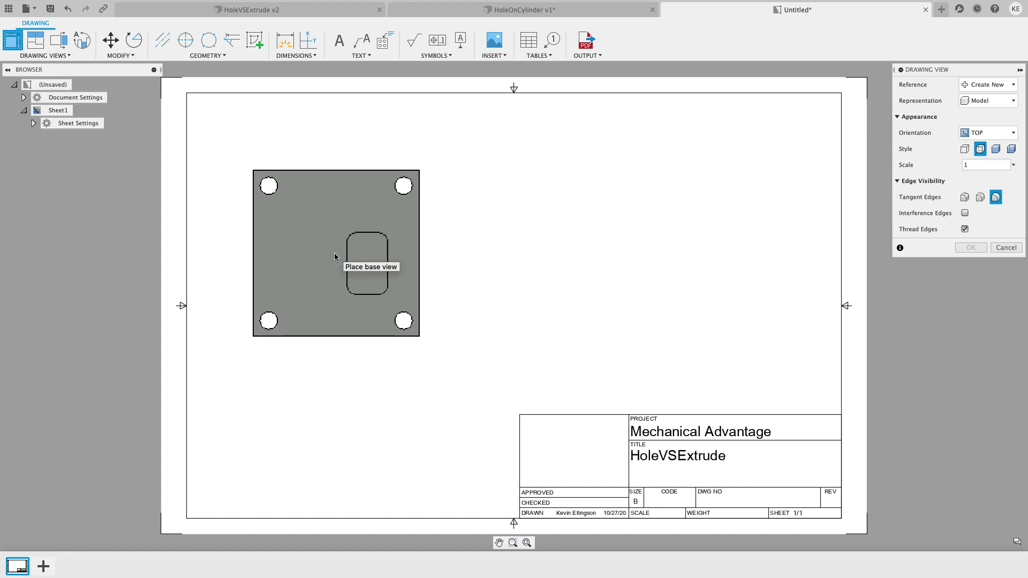
click(335, 254)
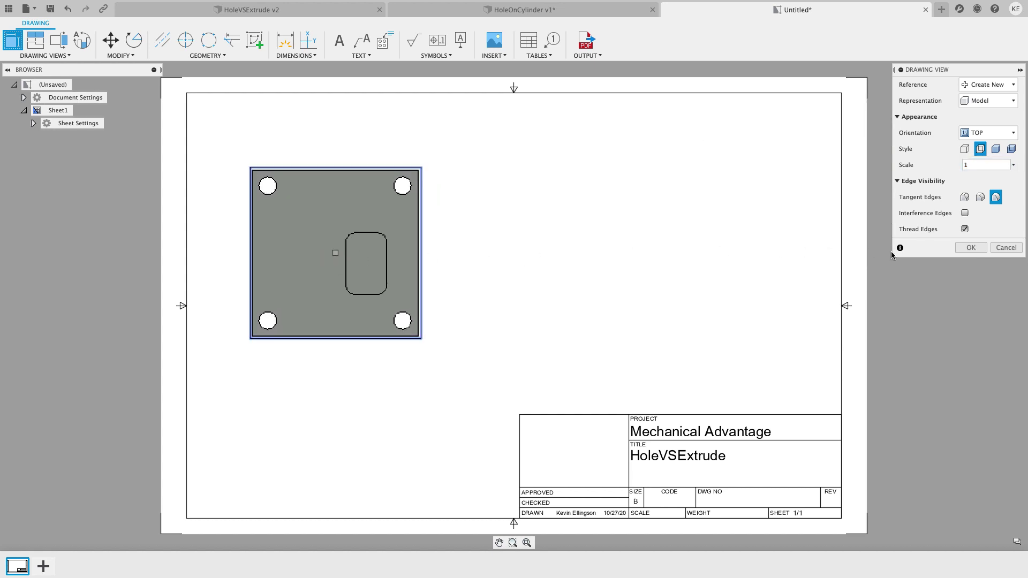
click(971, 247)
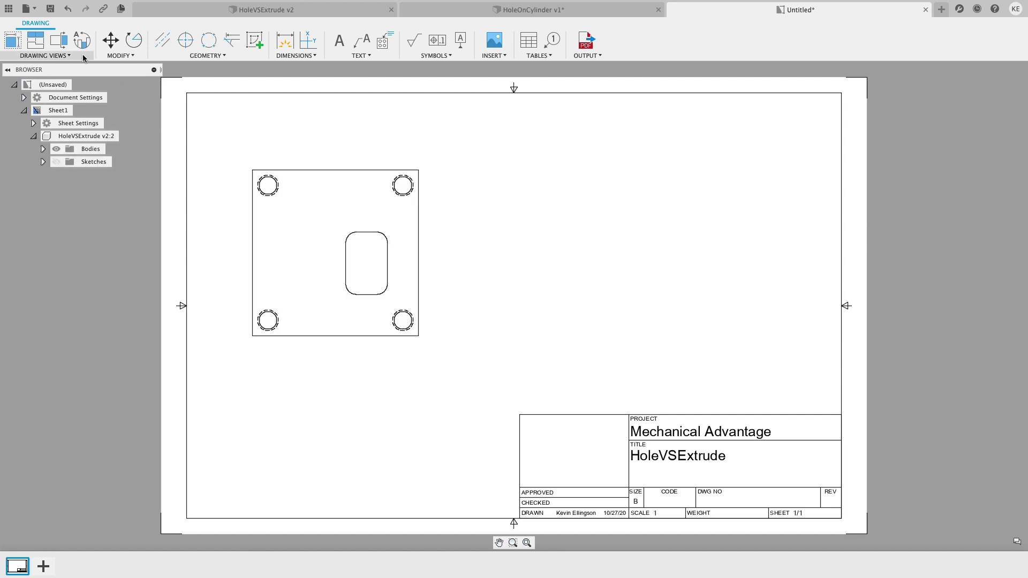
Project a side view of the block from the base view and place it to the right on the sheet
click(35, 40)
click(299, 229)
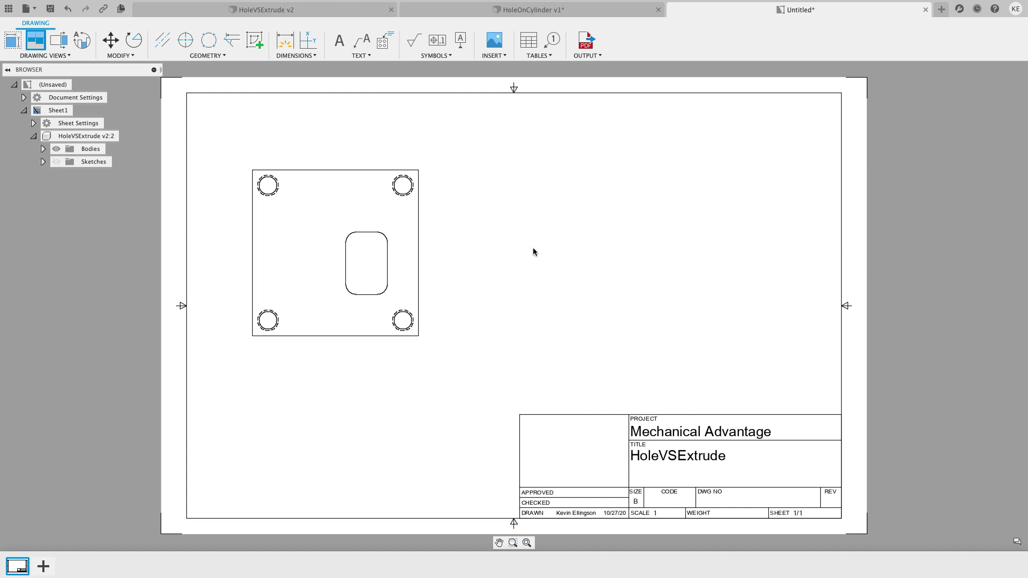
click(666, 257)
click(554, 252)
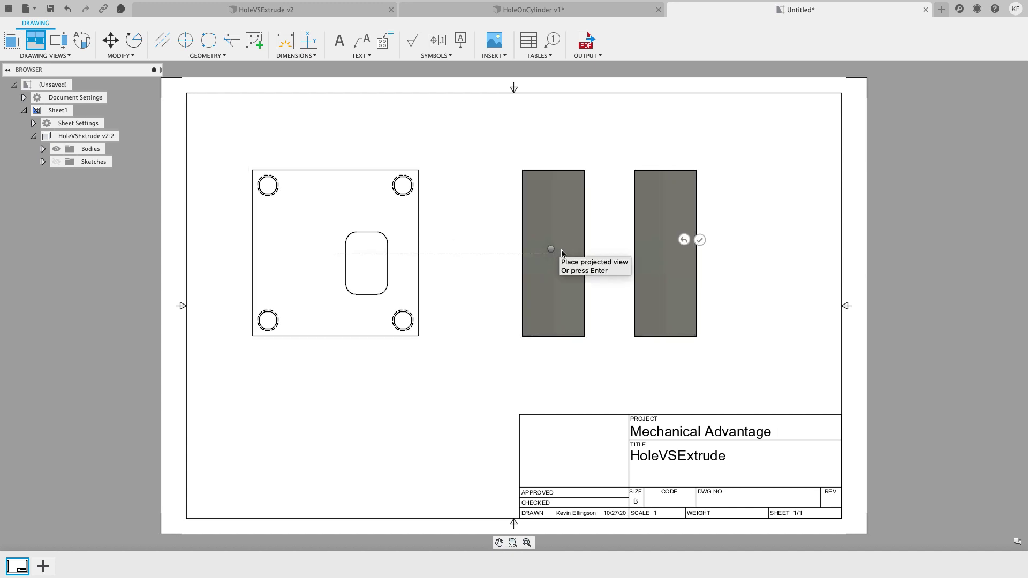
right_click(551, 252)
click(525, 244)
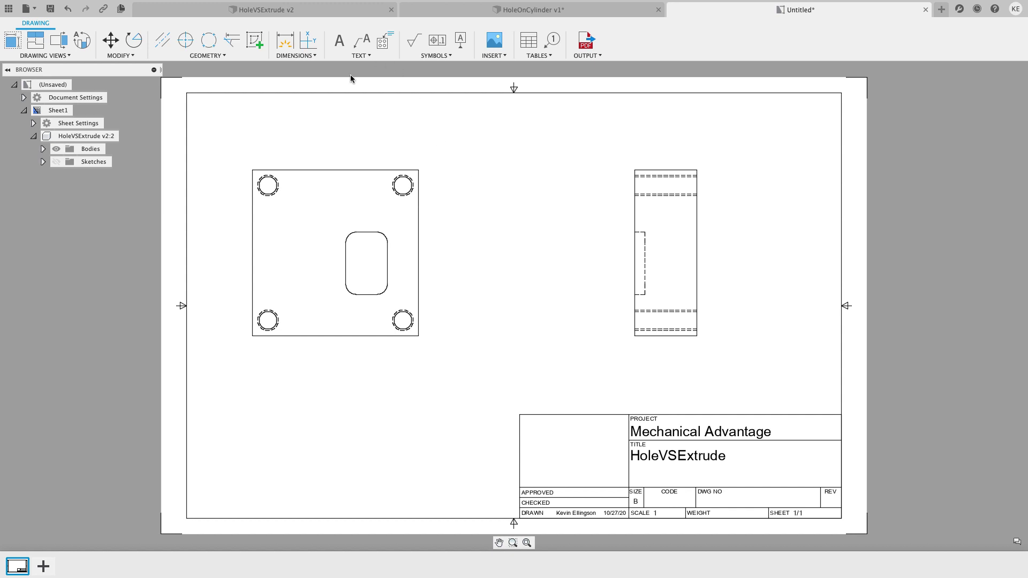
Add a Hole and Thread Note to the upper-left tapped hole, placing its text above the top view
click(383, 43)
scroll(271, 177, up, 2)
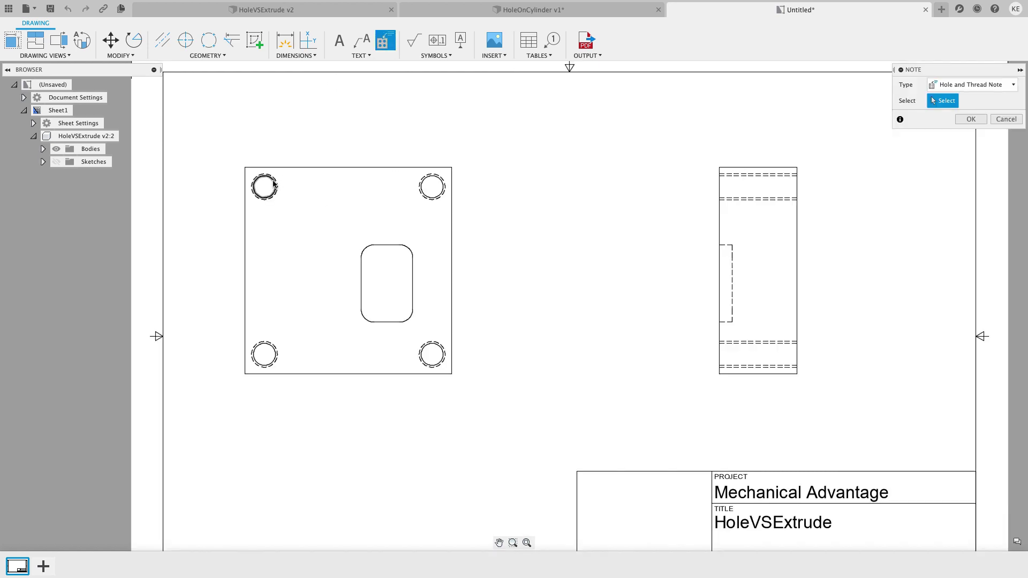
click(274, 184)
click(320, 129)
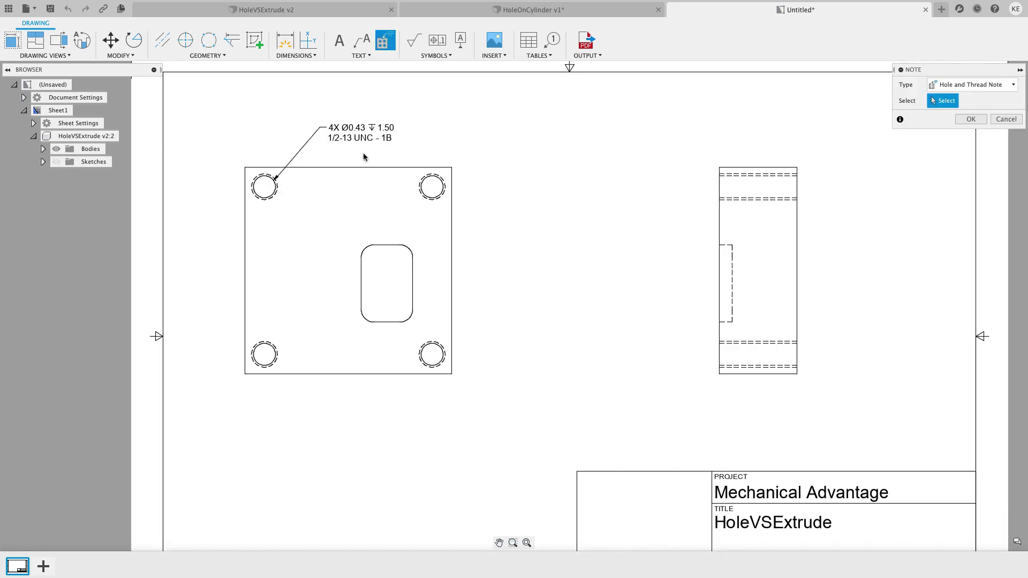
Examine the tapped-hole note above the top view up close and finish the Hole and Thread Note command
scroll(347, 144, up, 1)
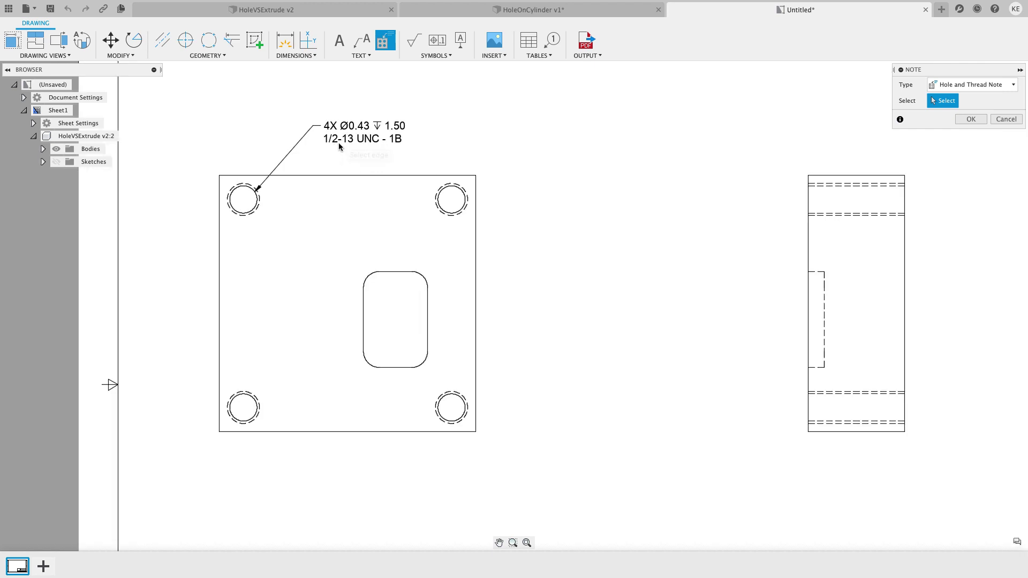
scroll(392, 145, down, 2)
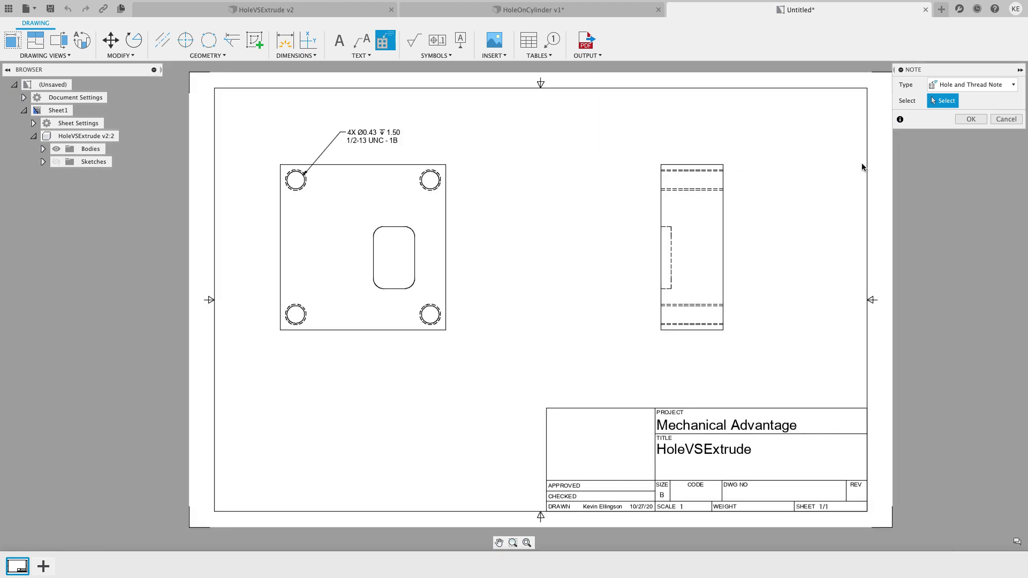
click(970, 123)
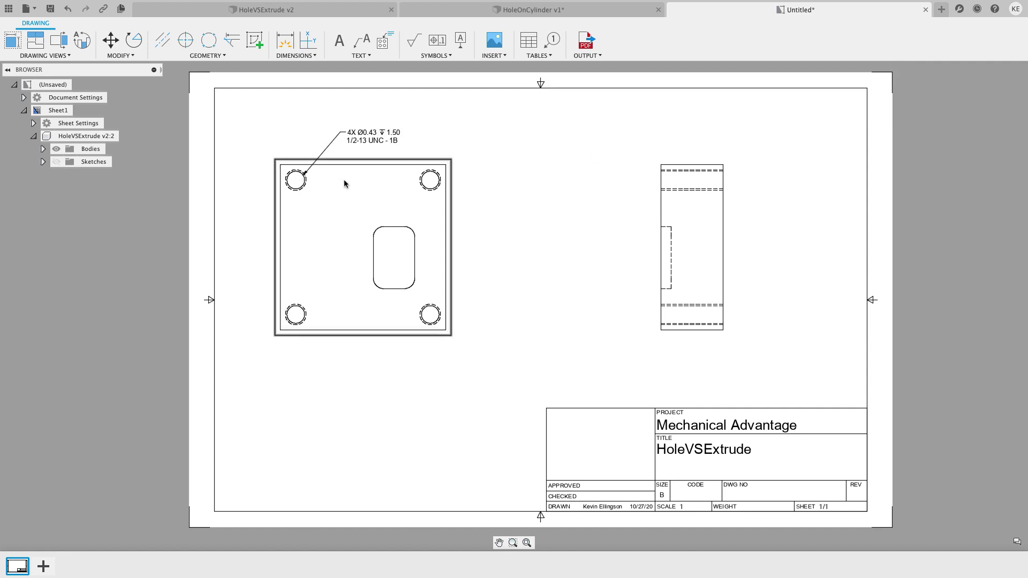
Add a Hole and Thread Note to the upper hidden thread line in the side view, placing its text above and right of the view
middle_drag(342, 160, 300, 184)
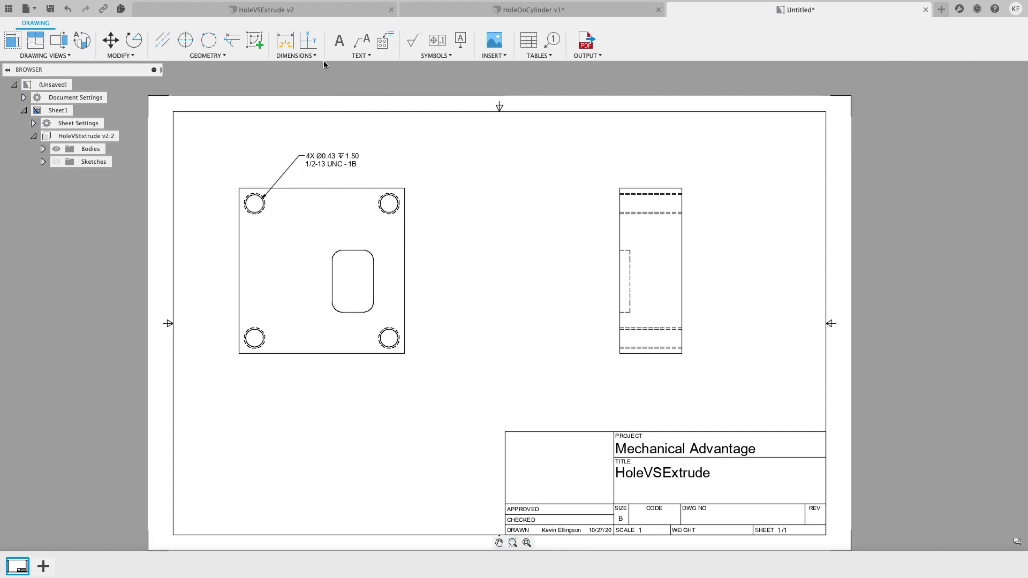
click(385, 40)
click(662, 196)
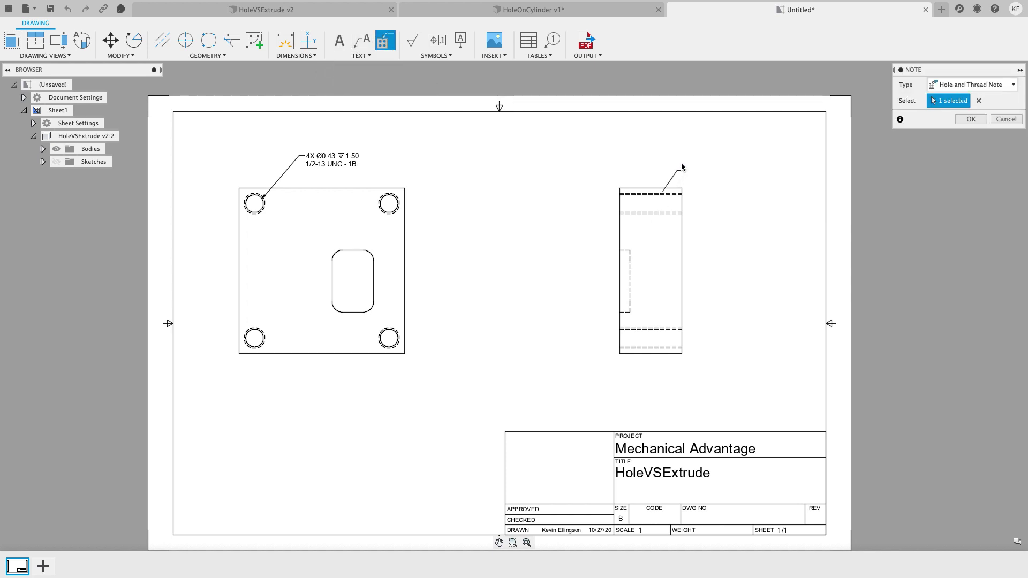
click(698, 149)
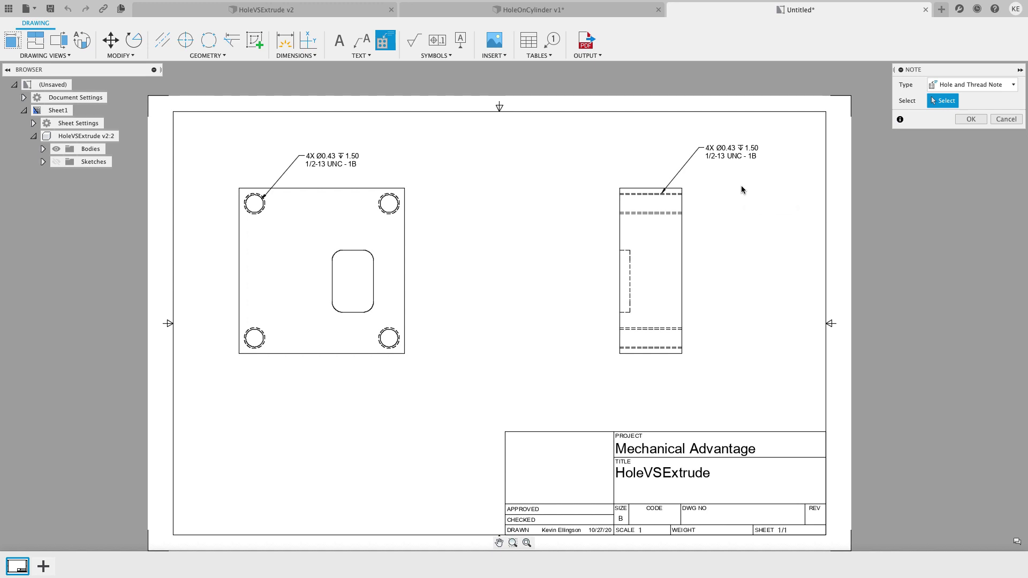
scroll(736, 163, up, 5)
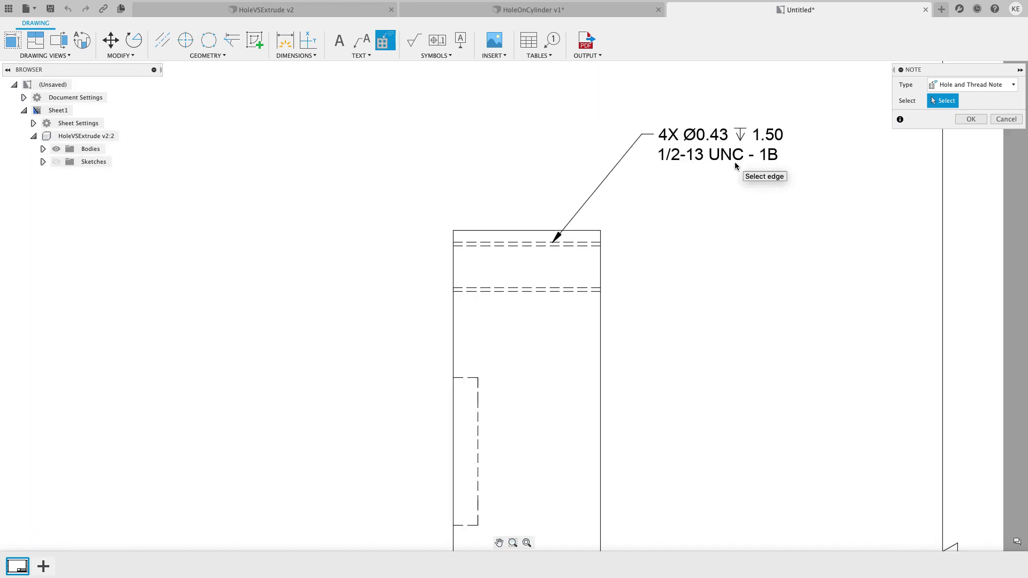
scroll(735, 162, down, 5)
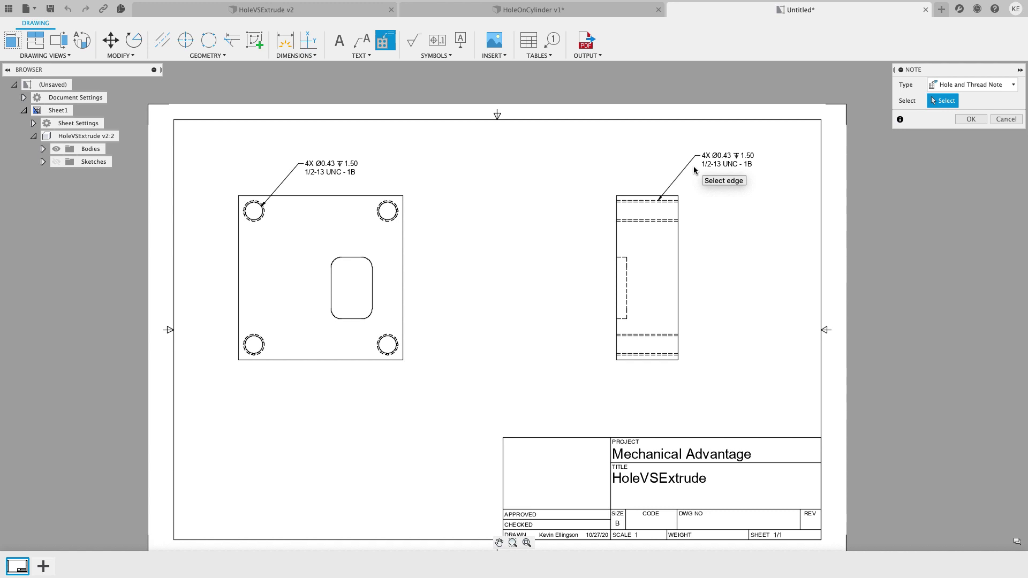
click(970, 119)
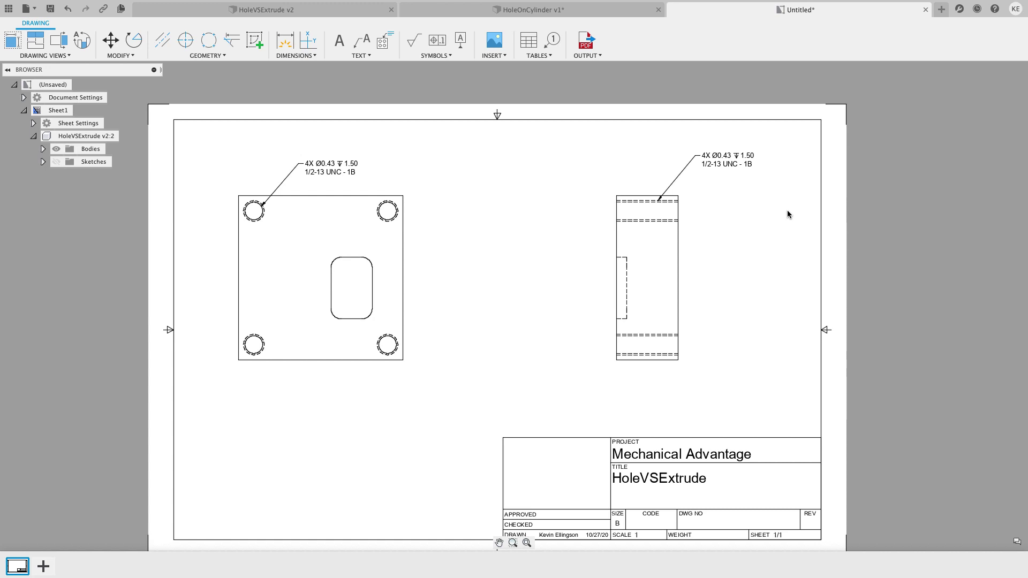